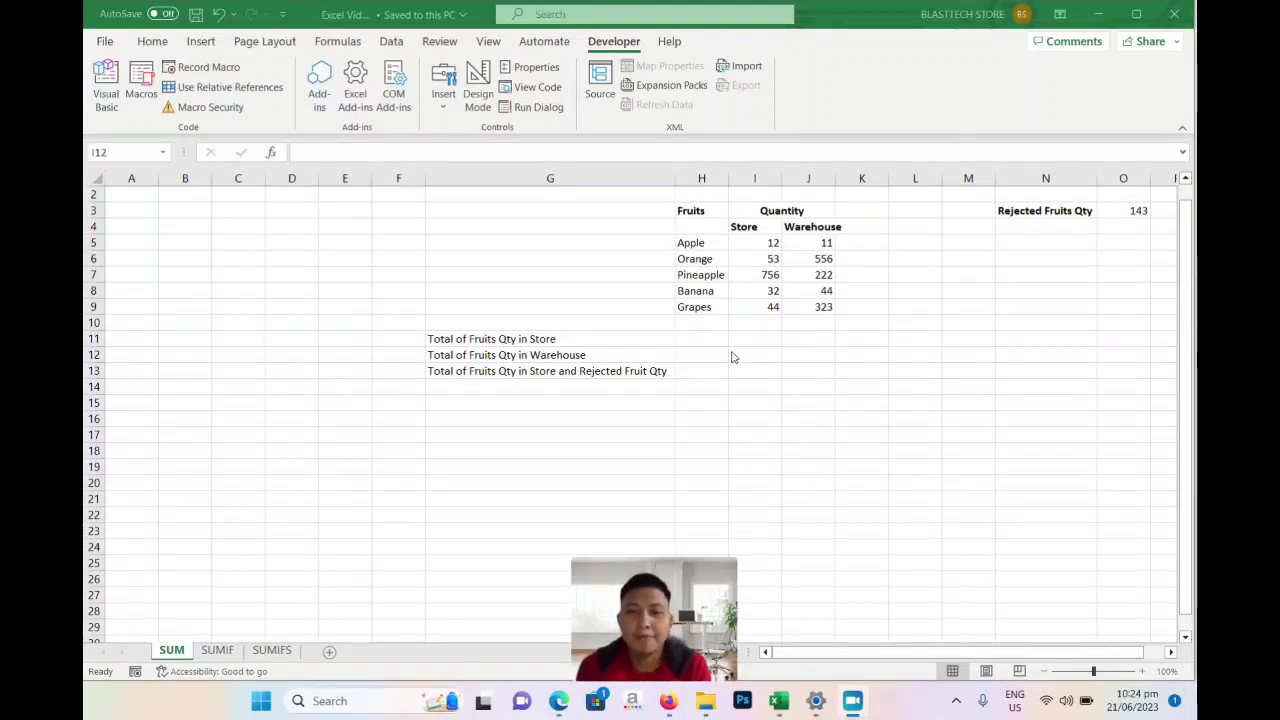
Step: Review the store, warehouse and store-plus-rejected total labels
left_click(561, 343)
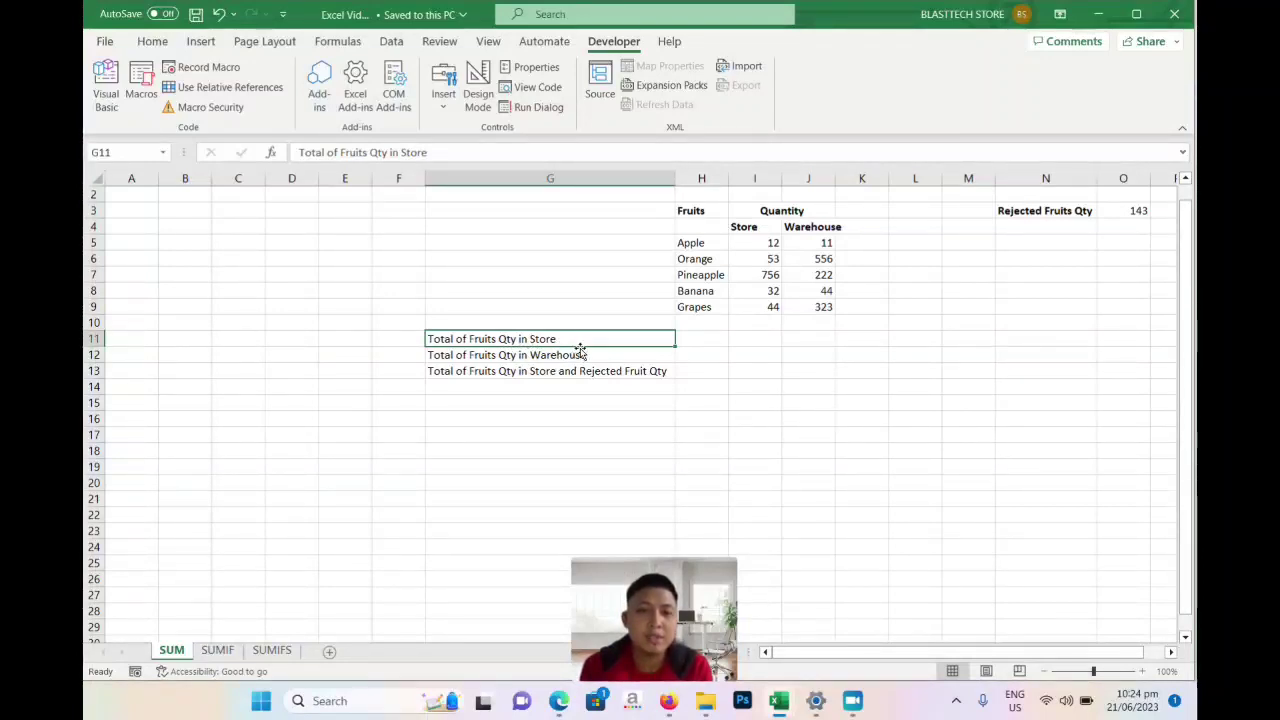
left_click(617, 356)
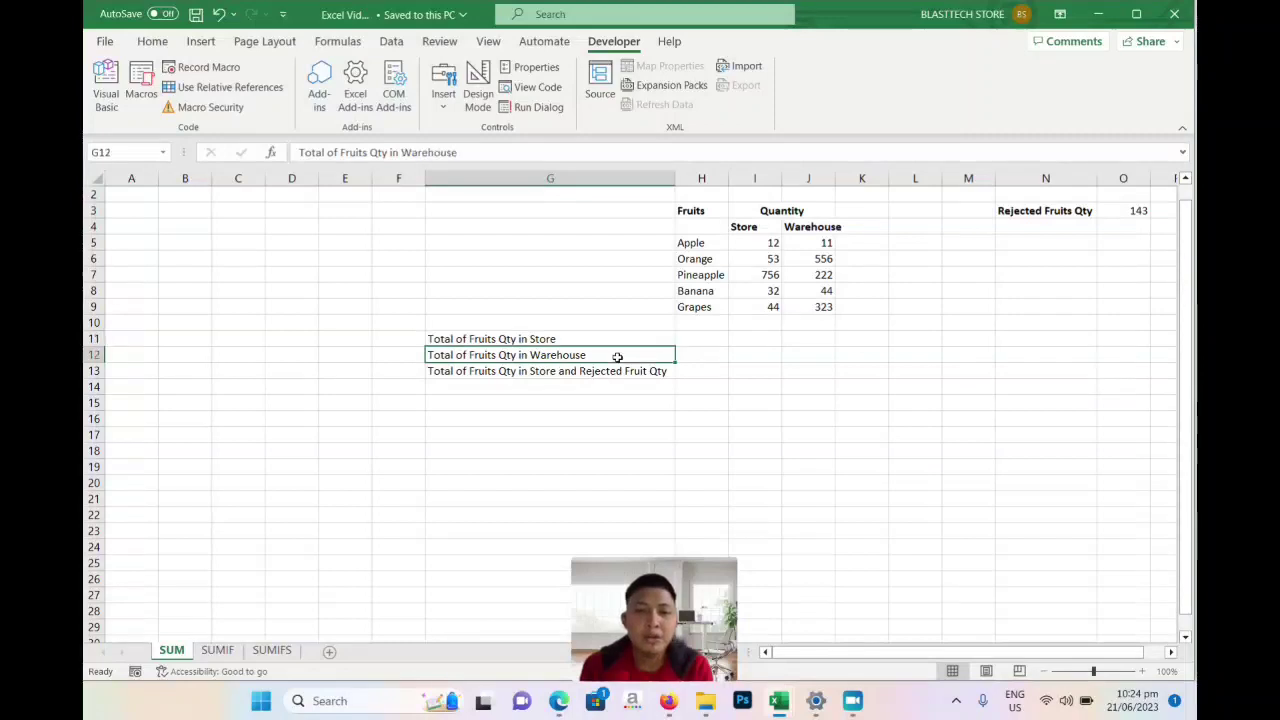
left_click(614, 375)
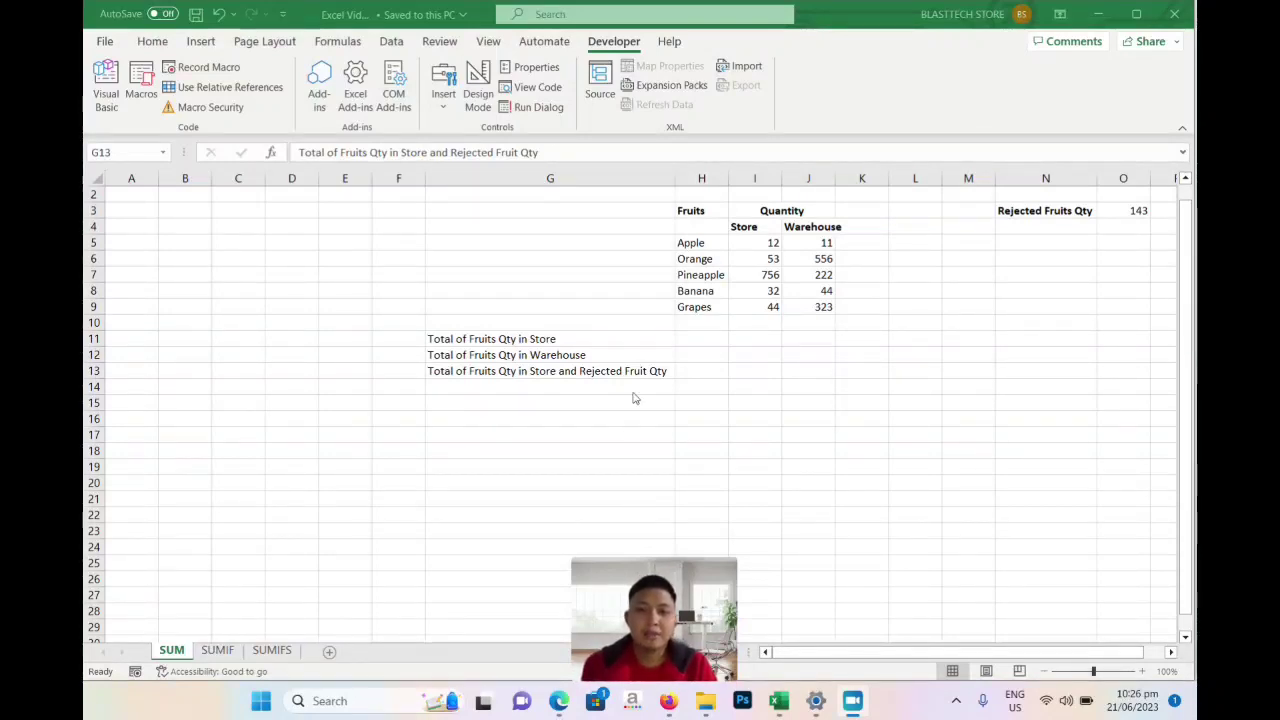
Step: AutoSum I11 to =SUM(I5:I10), giving 897, then check its summed range
left_click(752, 339)
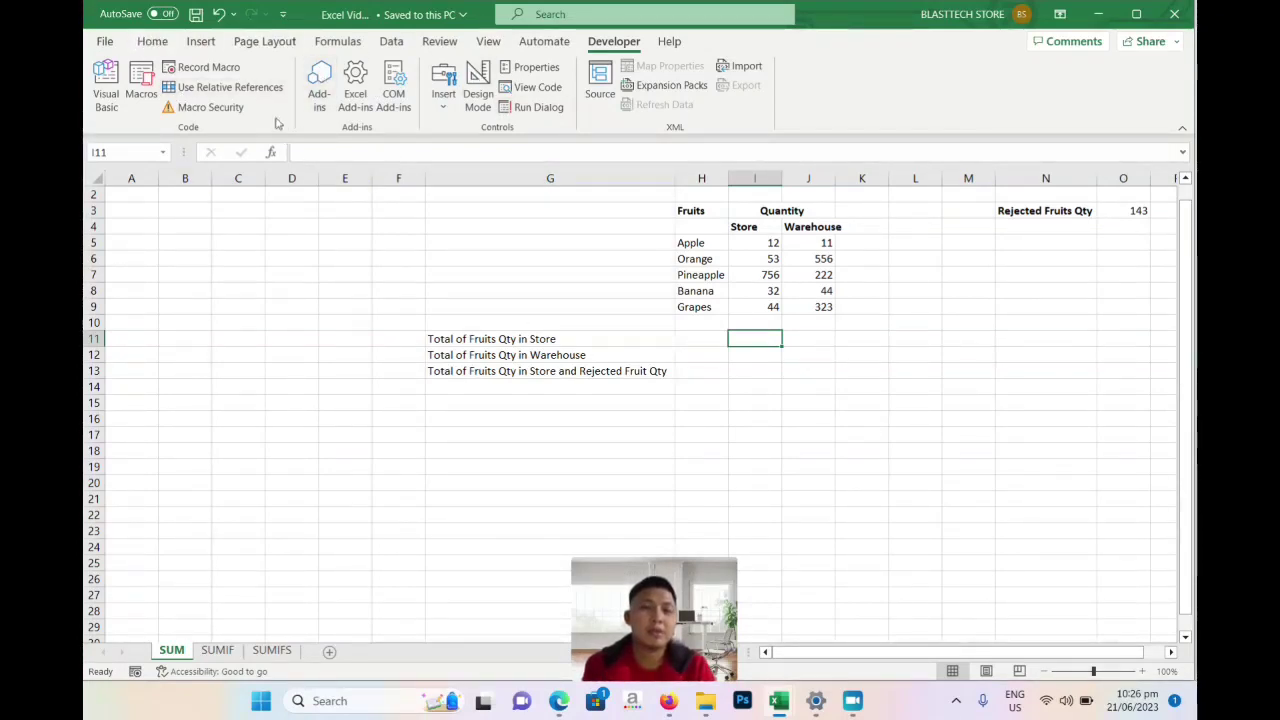
left_click(339, 43)
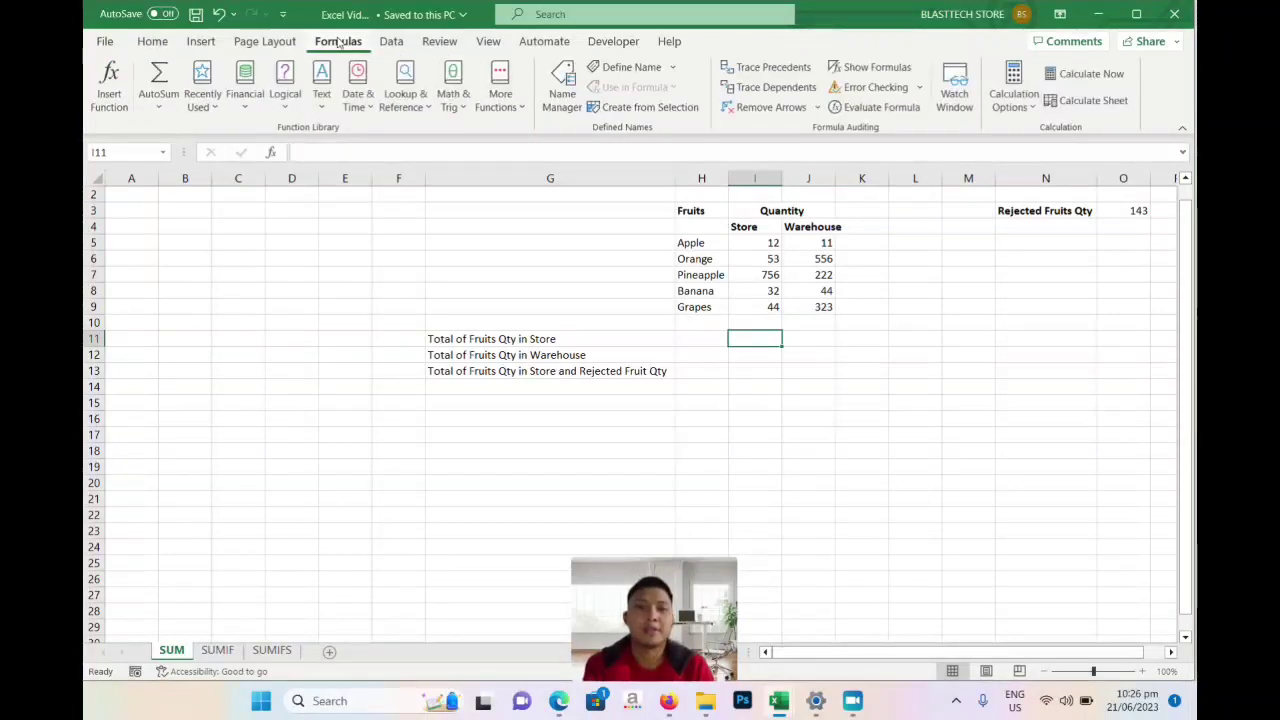
left_click(158, 78)
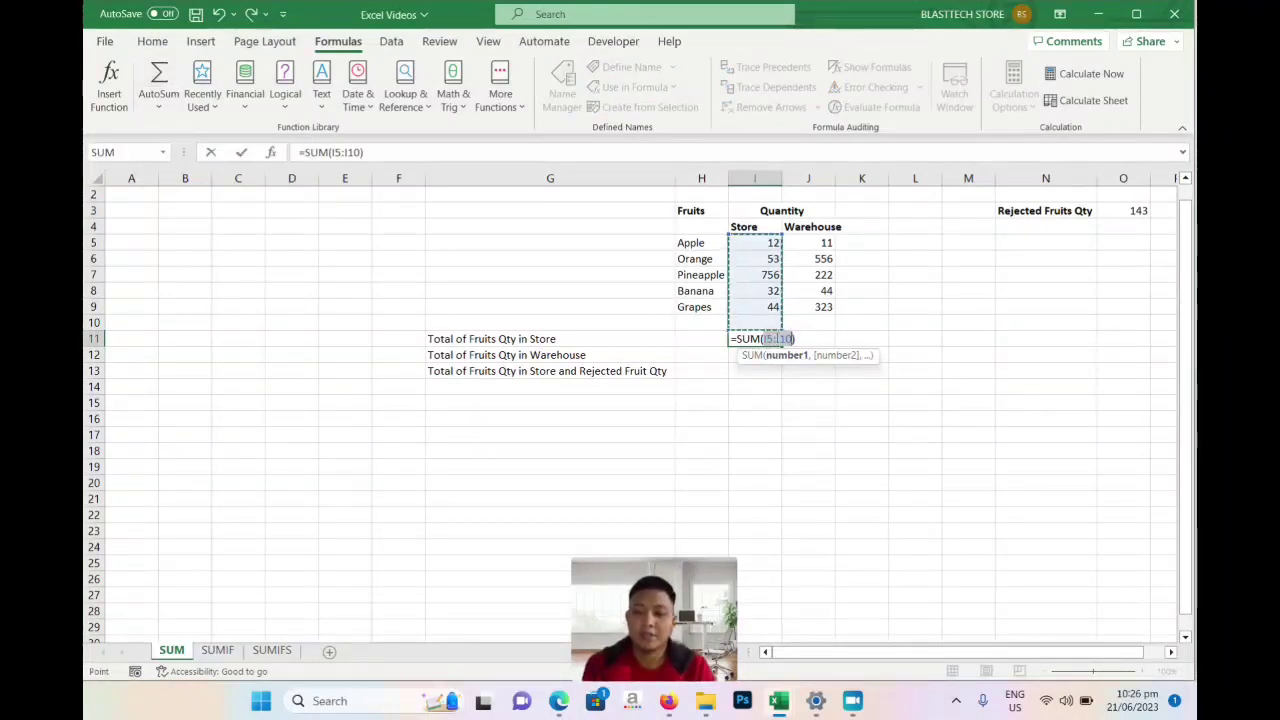
key("Return")
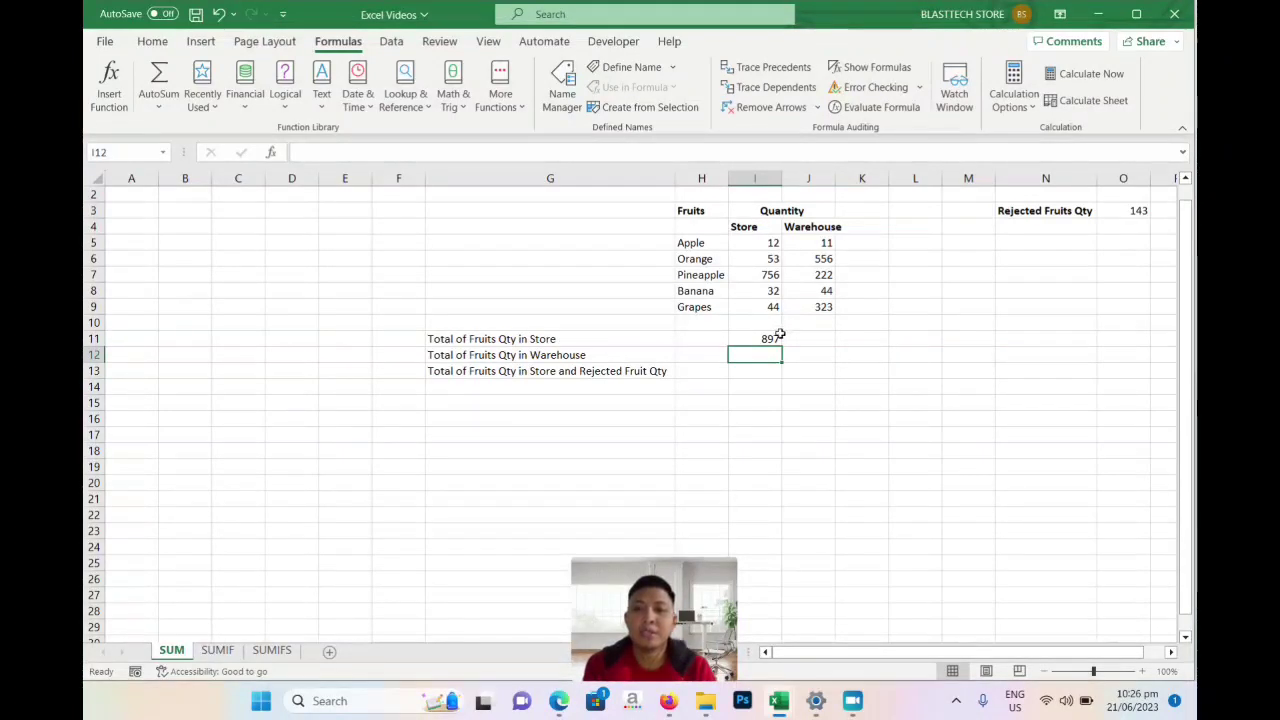
left_click(778, 337)
double_click(776, 338)
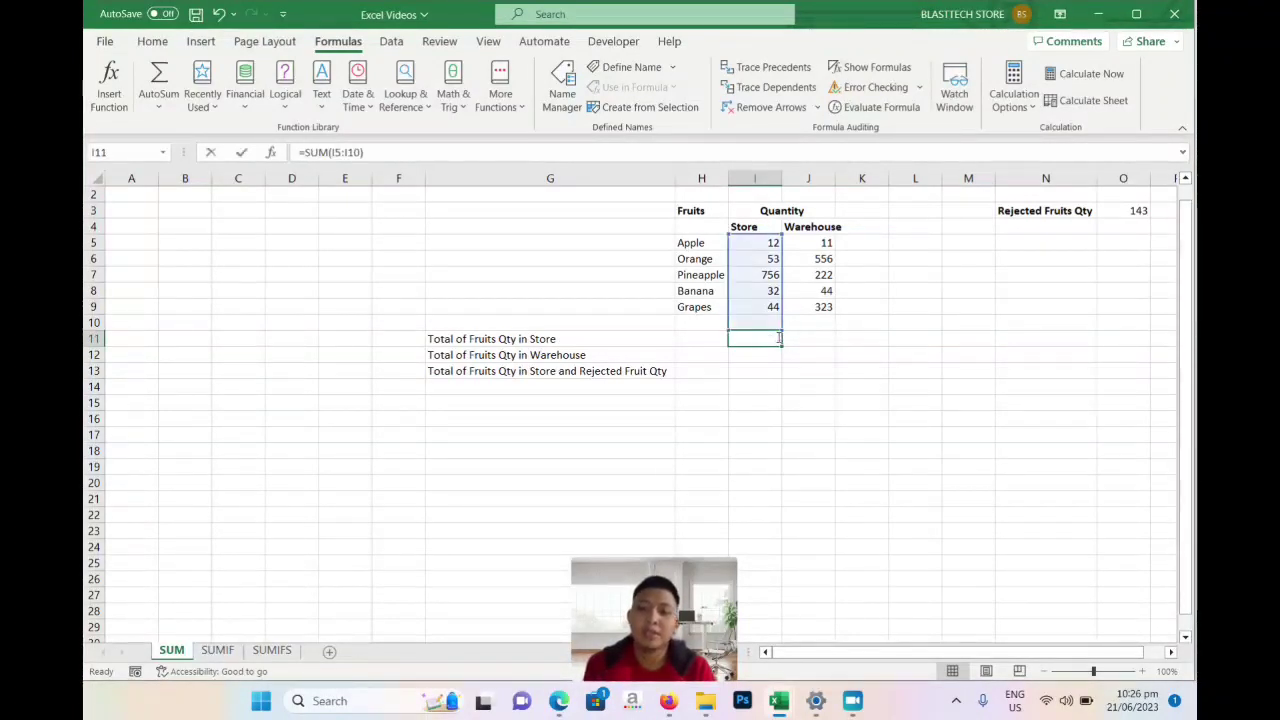
key("Return")
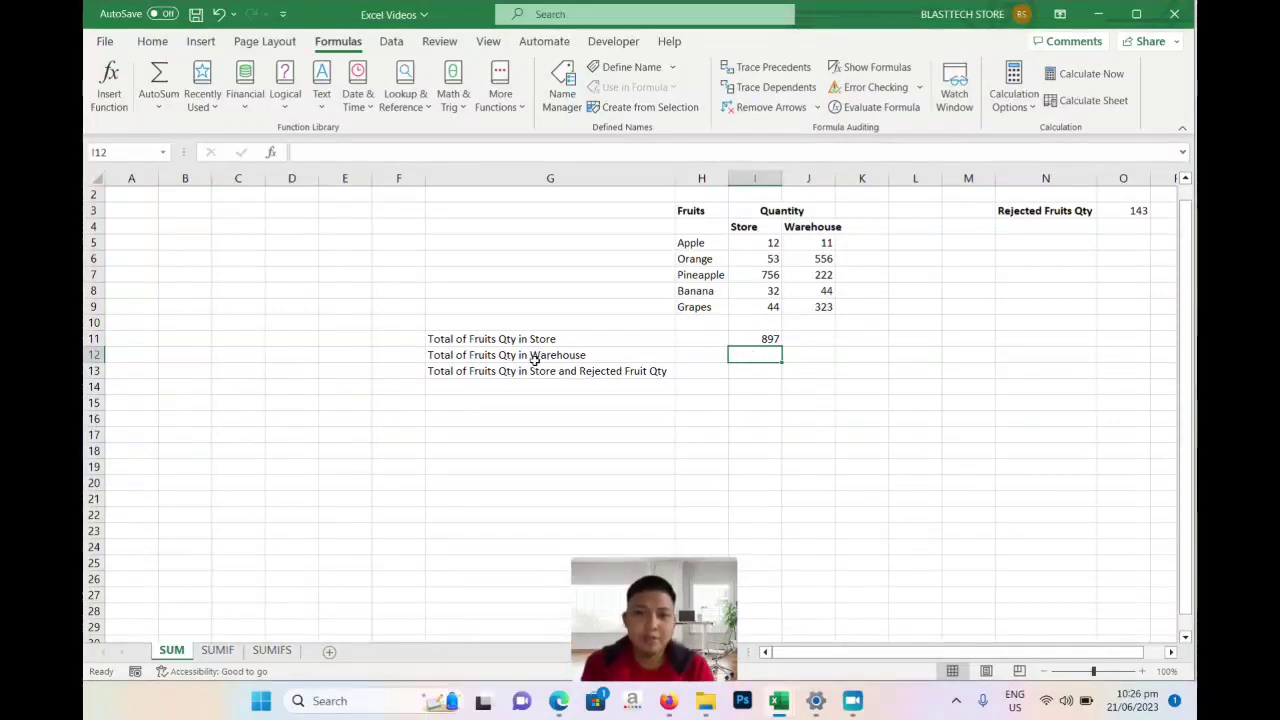
Step: Enter =SUM(J5:J9) in I12 so the warehouse total shows 1156
left_click(823, 358)
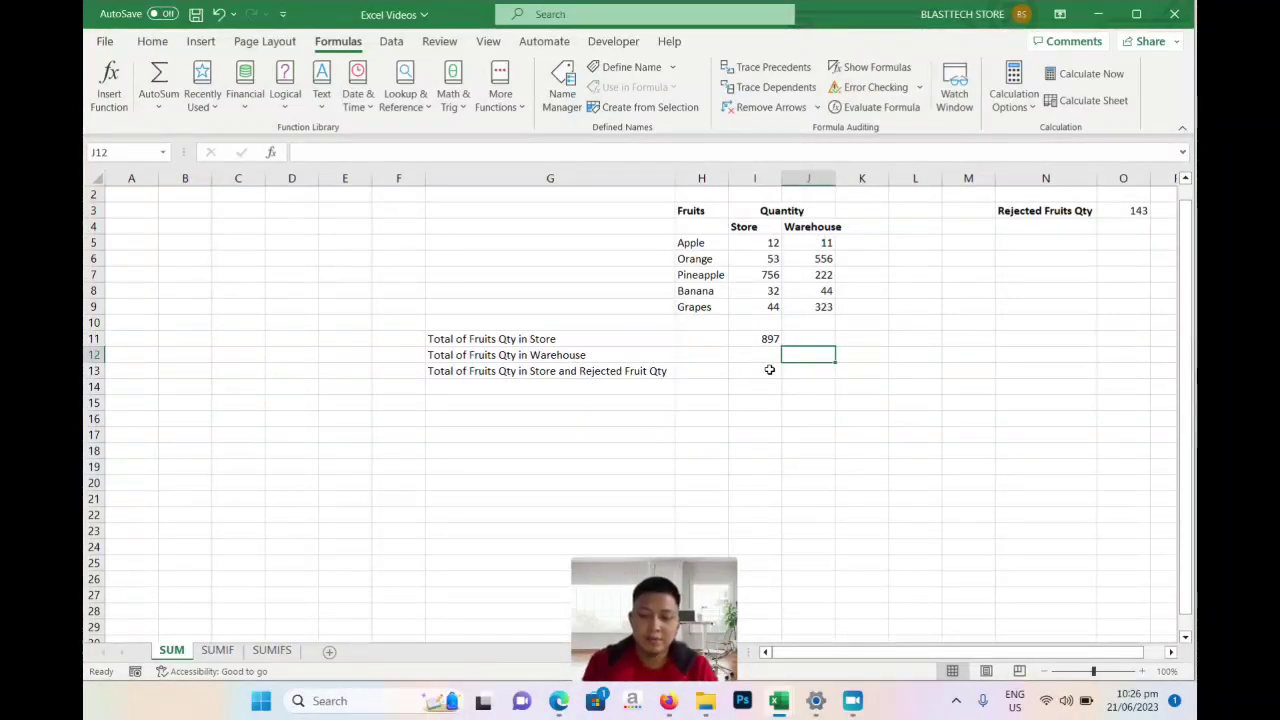
key("Left")
type("=")
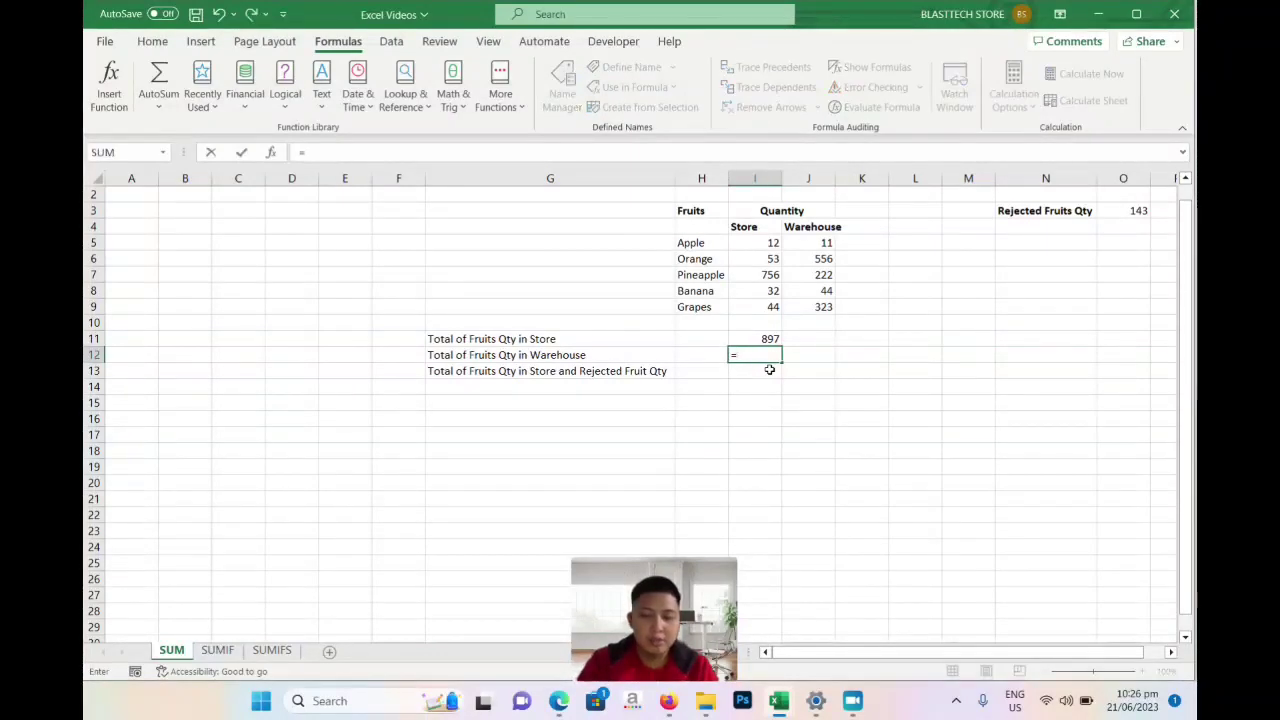
type("SUM")
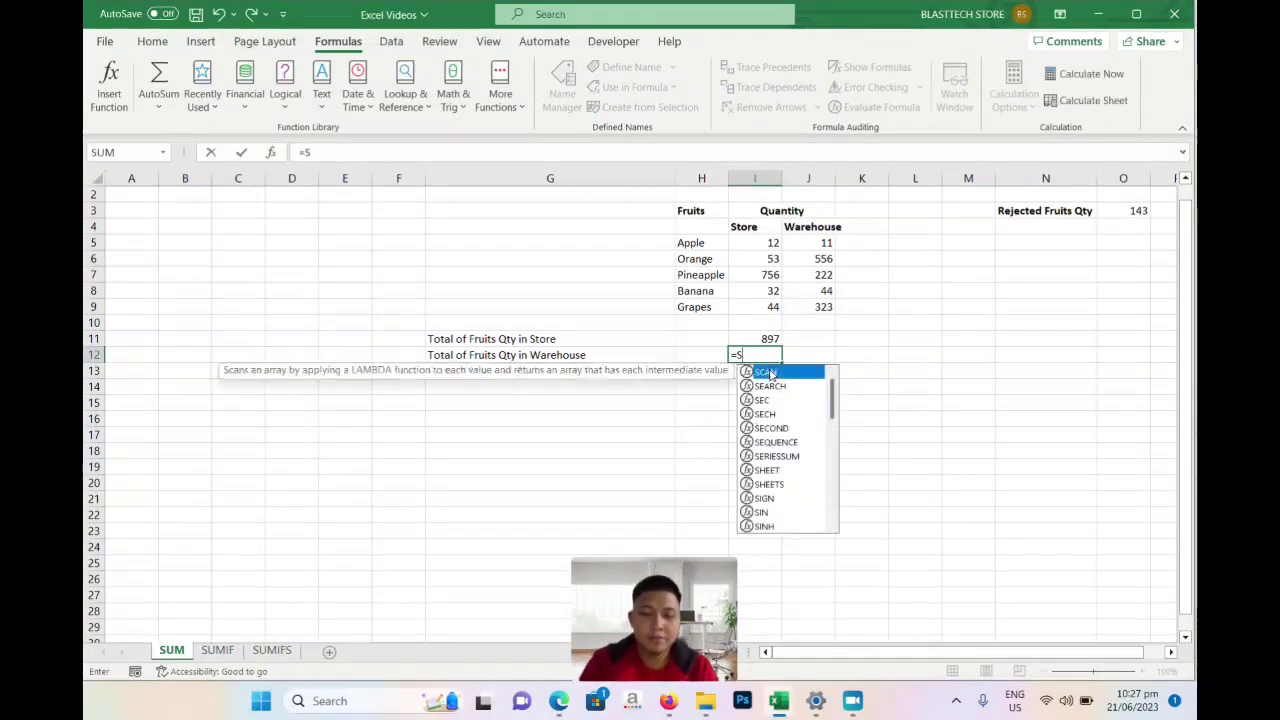
double_click(771, 372)
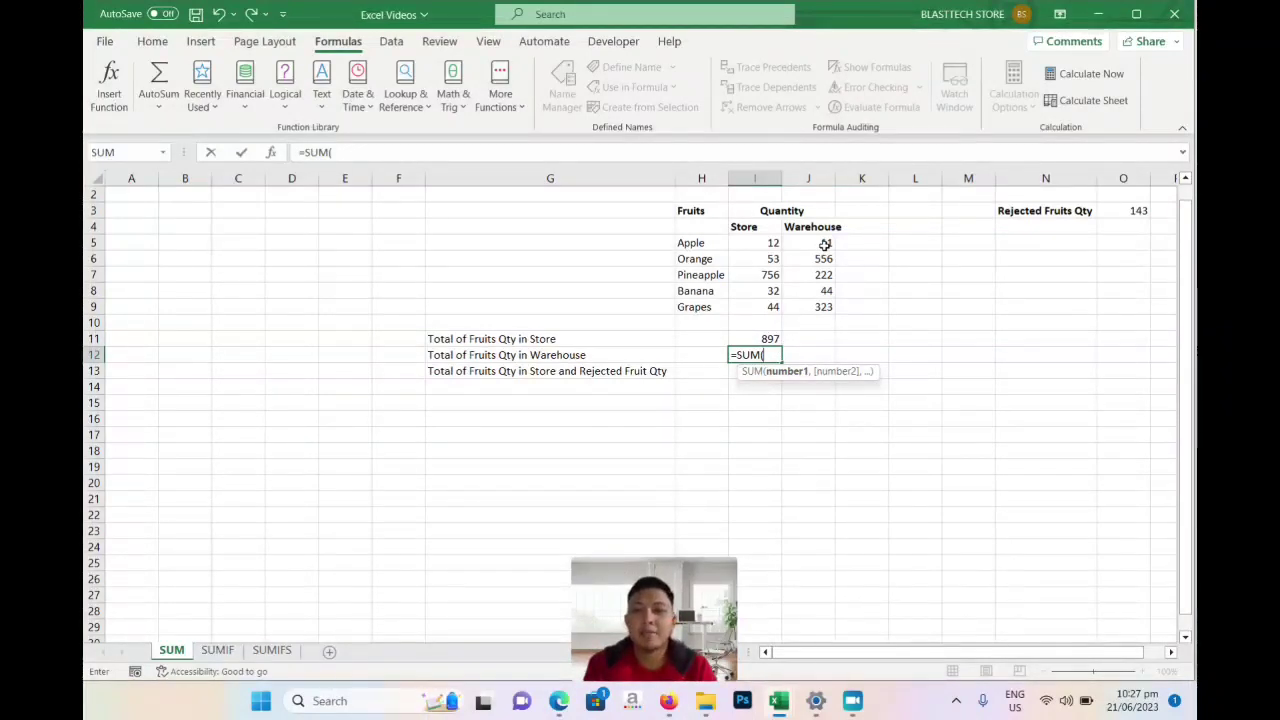
left_click_drag(825, 244, 829, 307)
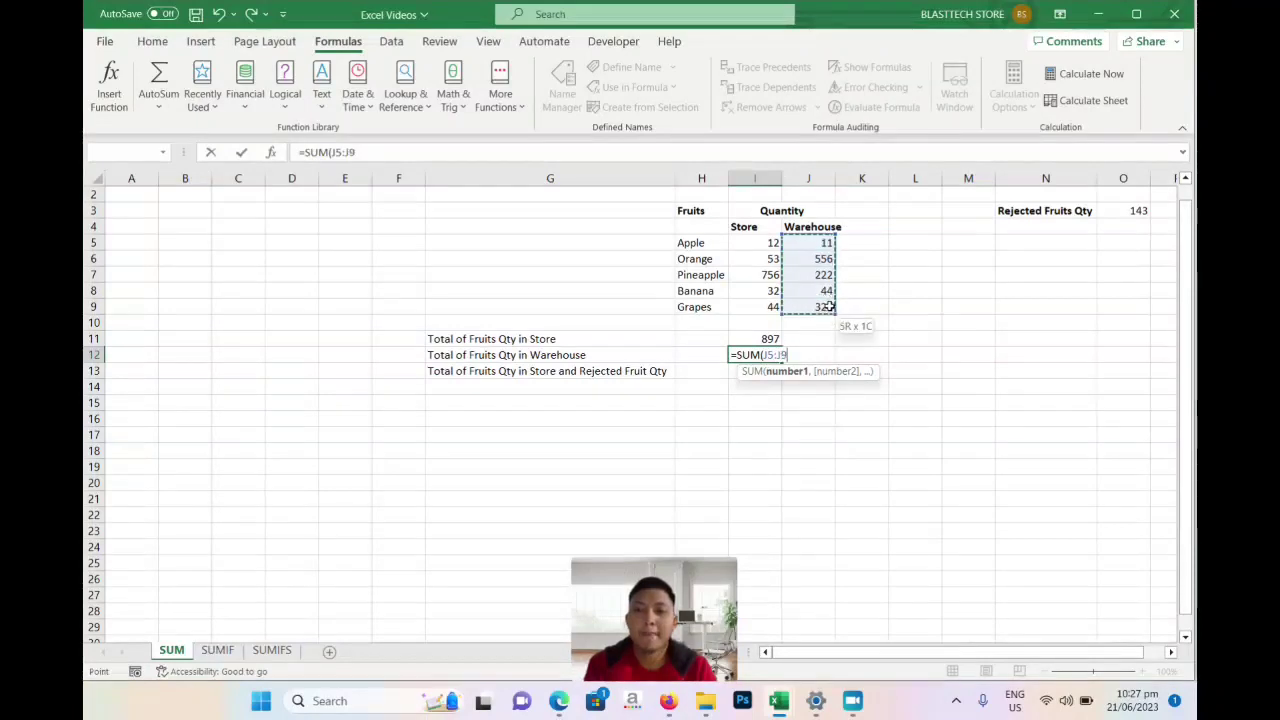
type(")")
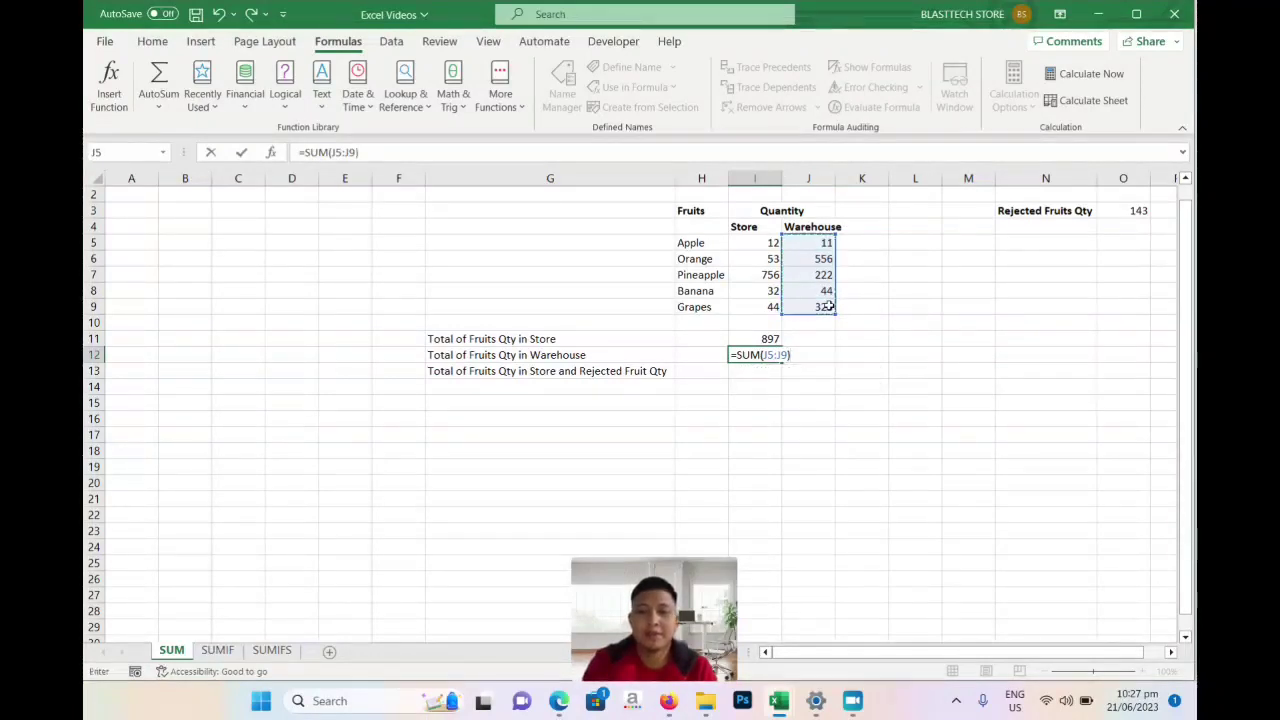
key("Return")
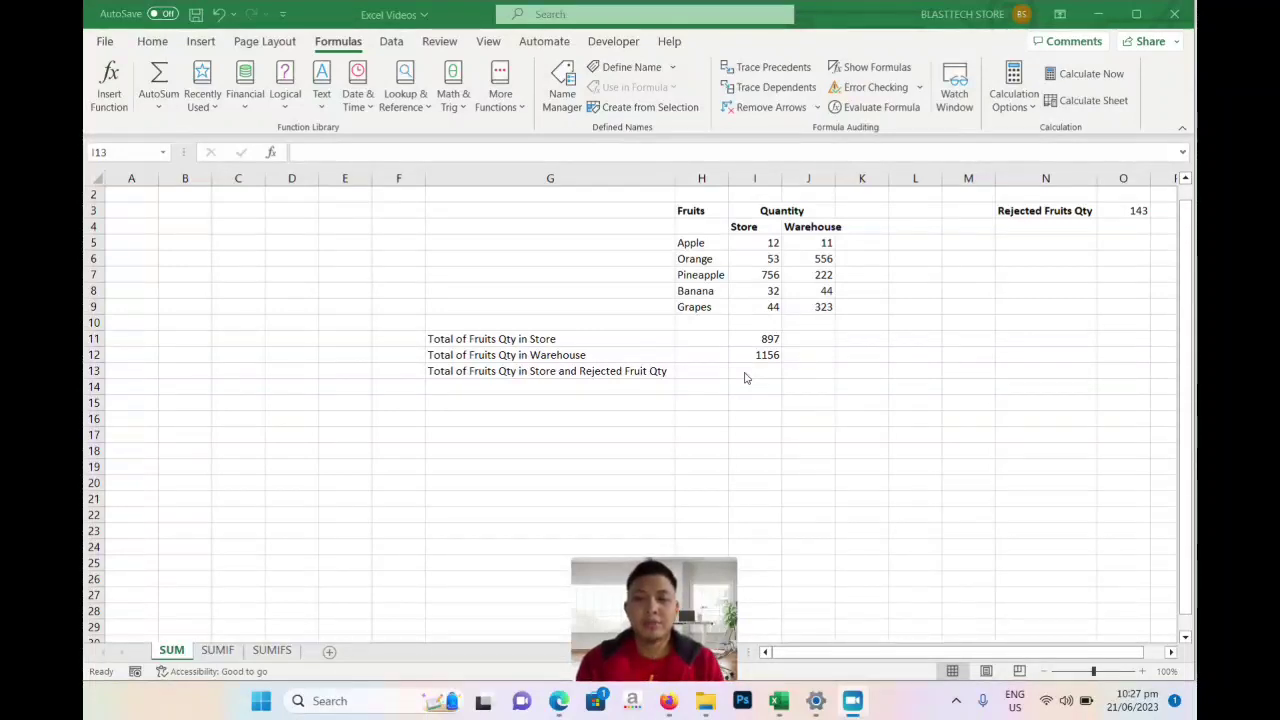
left_click(745, 377)
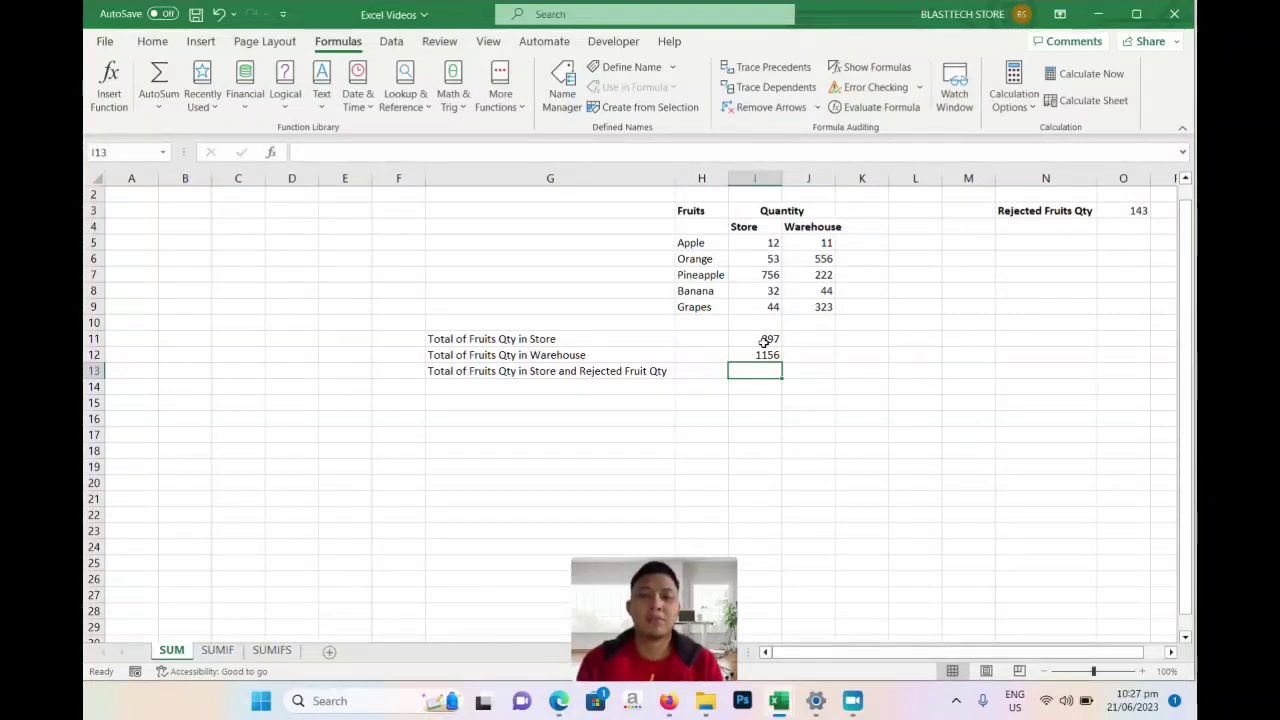
left_click(764, 342)
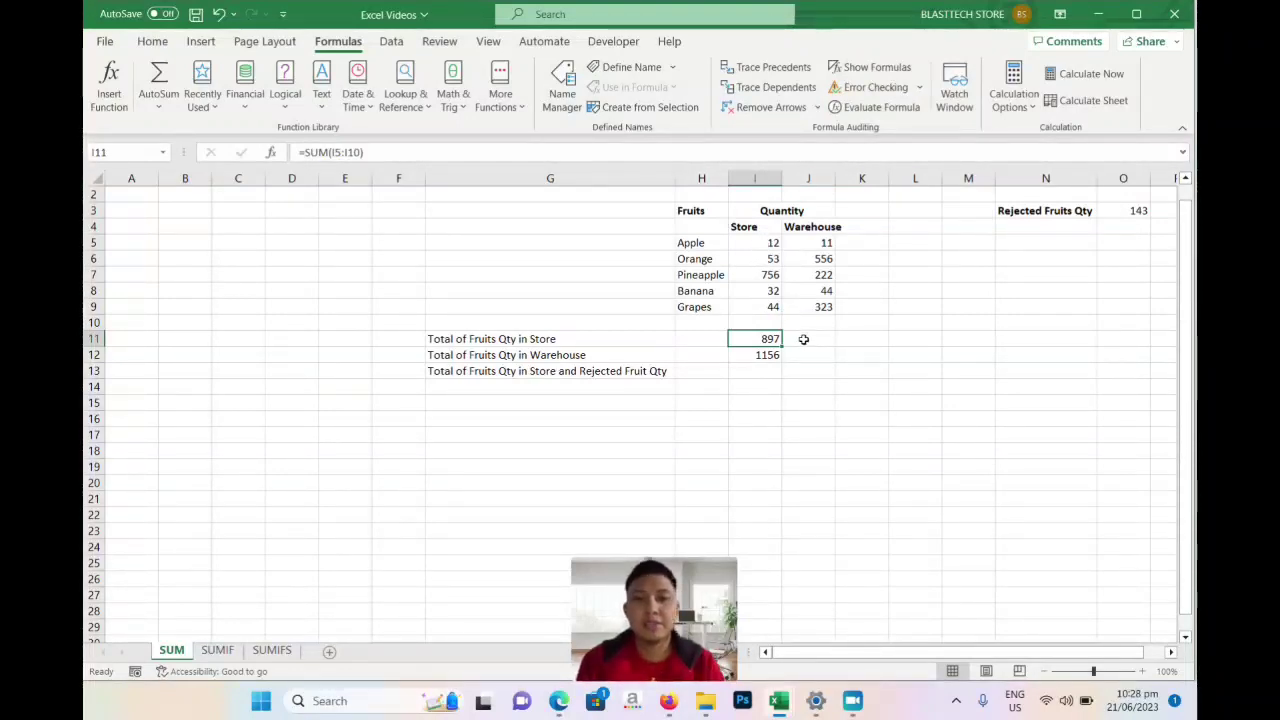
Step: AutoSum J11, then widen its range to I5:J10 for a combined 2053
left_click(804, 339)
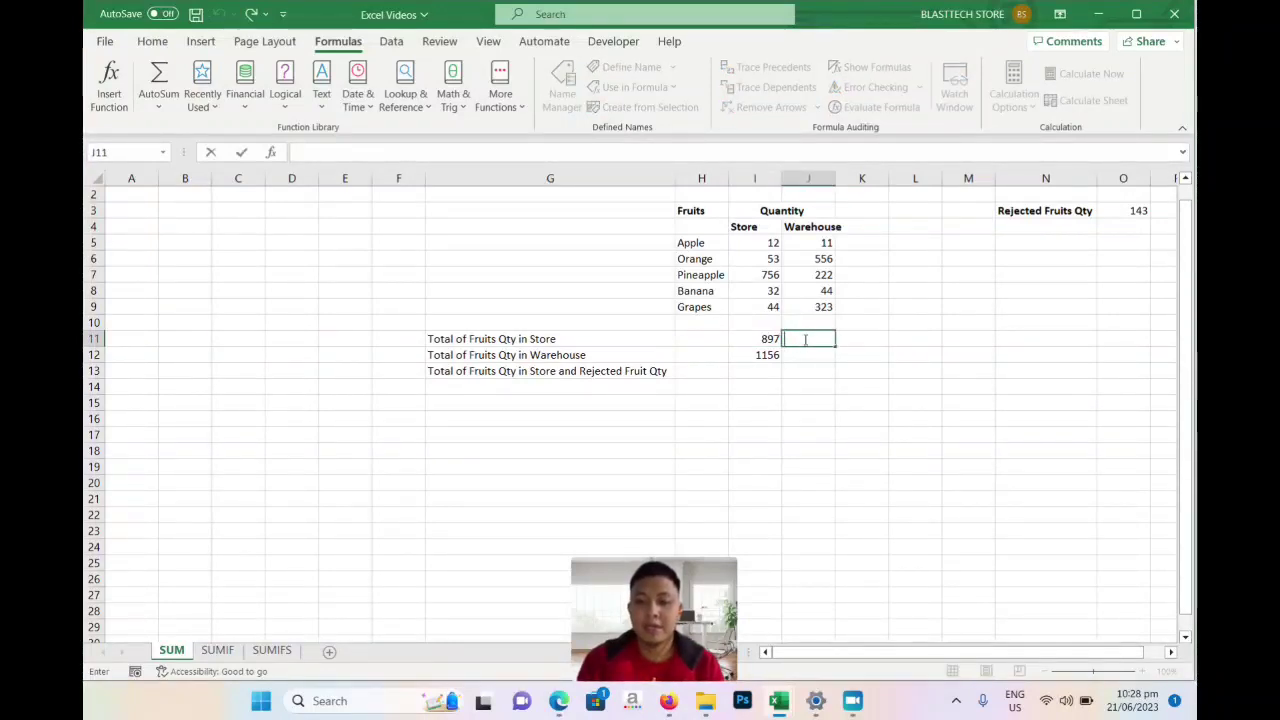
key("Down")
left_click(804, 339)
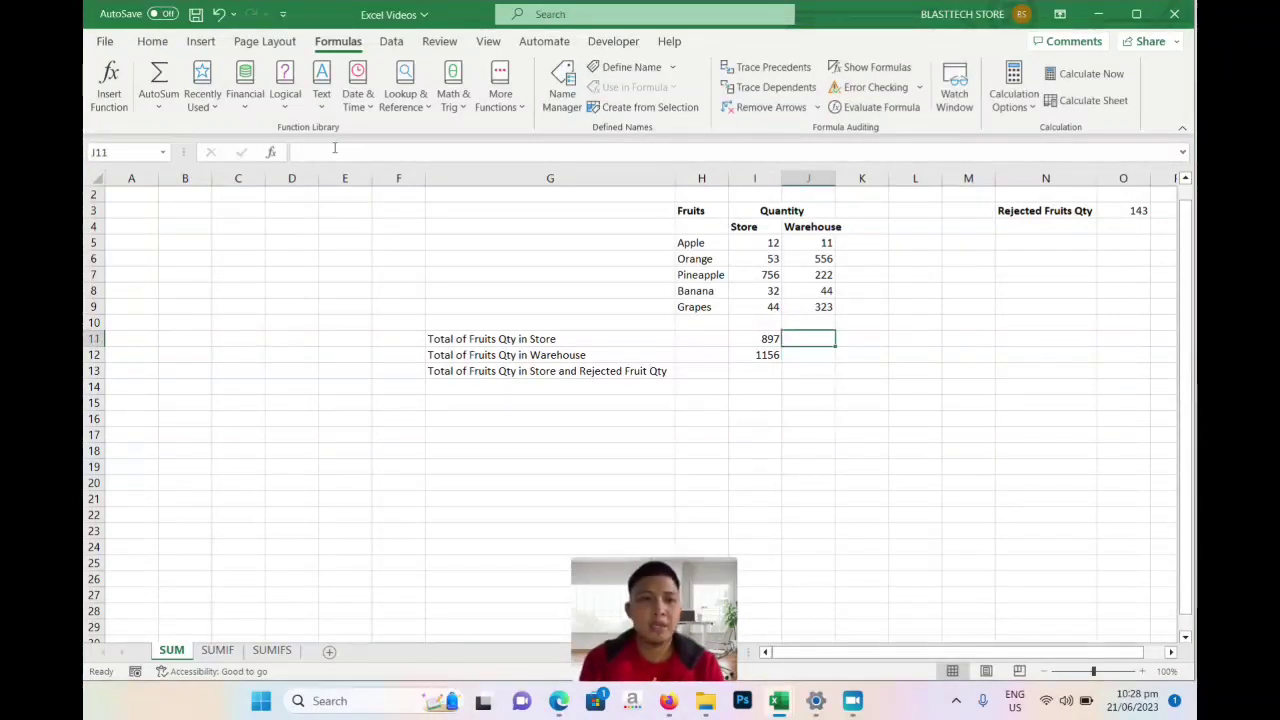
left_click(158, 78)
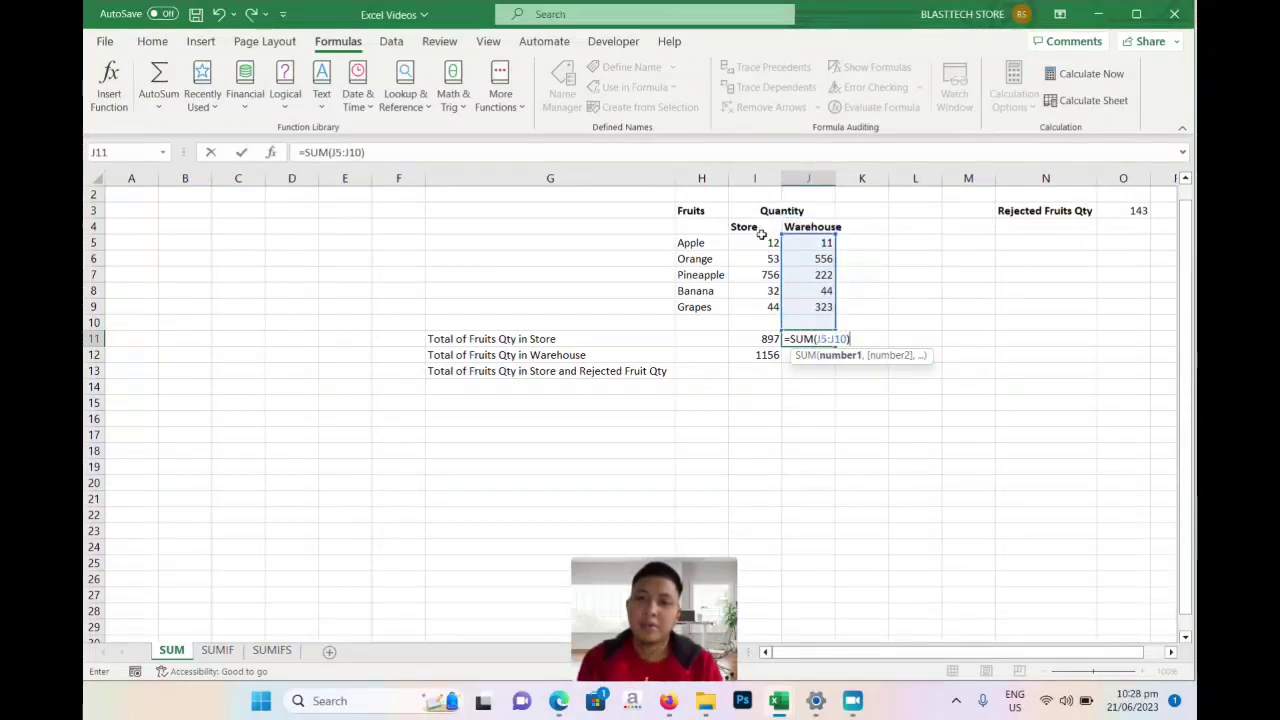
left_click(791, 241)
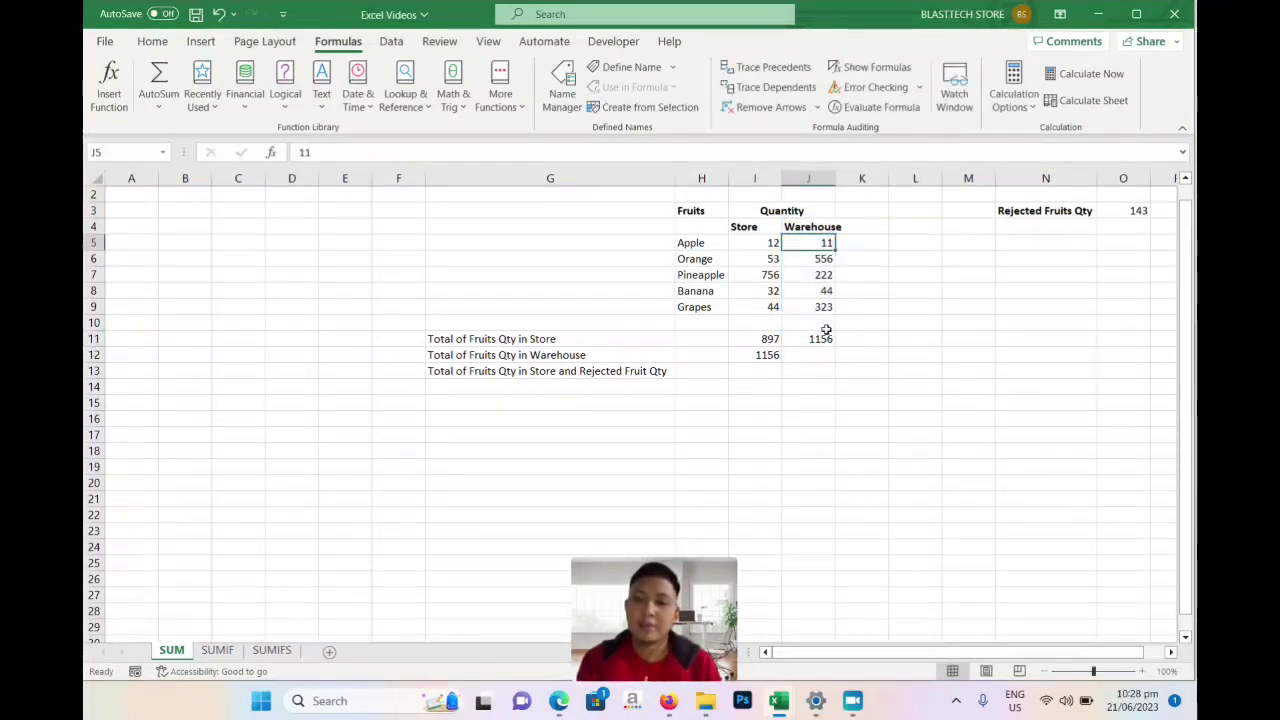
double_click(826, 338)
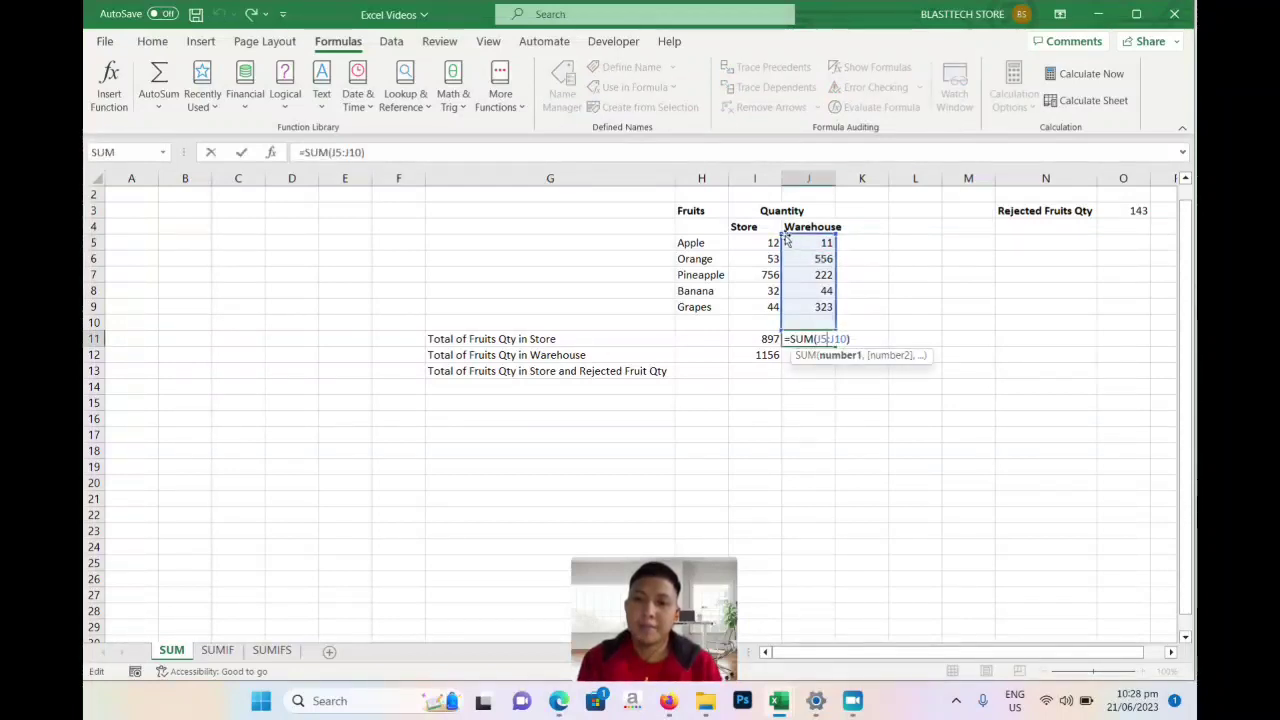
left_click_drag(779, 232, 766, 254)
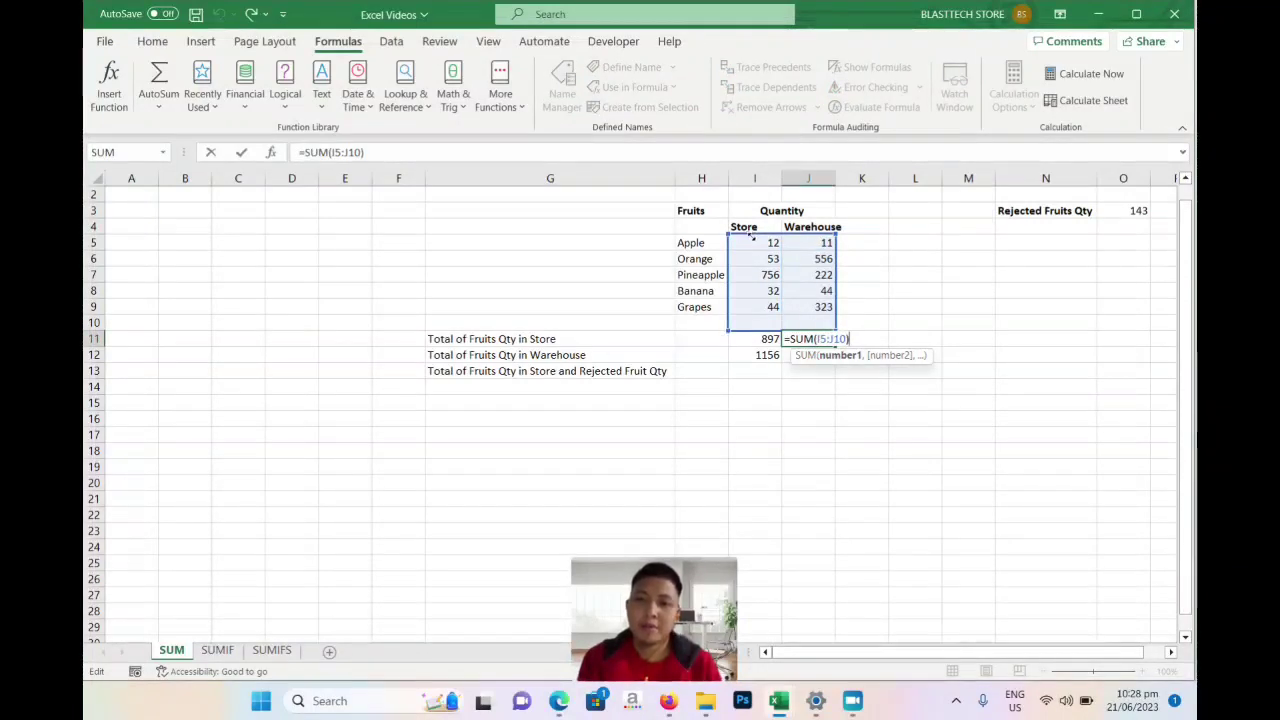
key("Return")
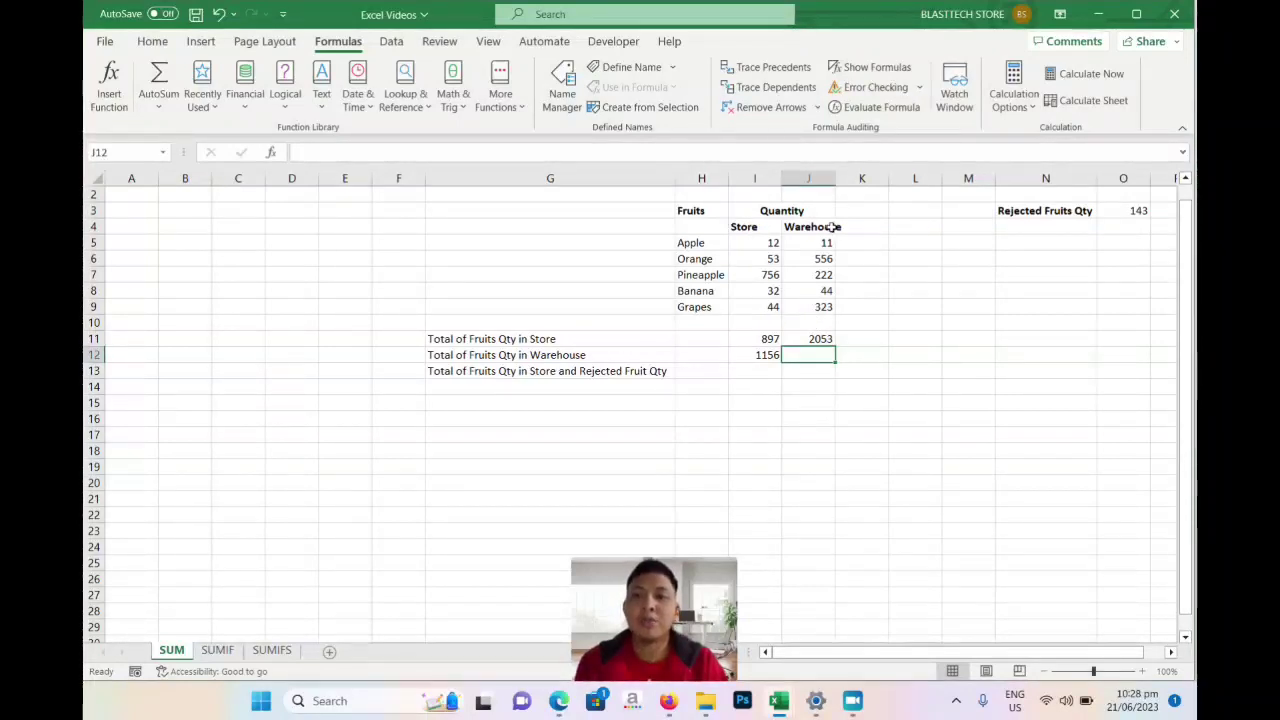
double_click(818, 339)
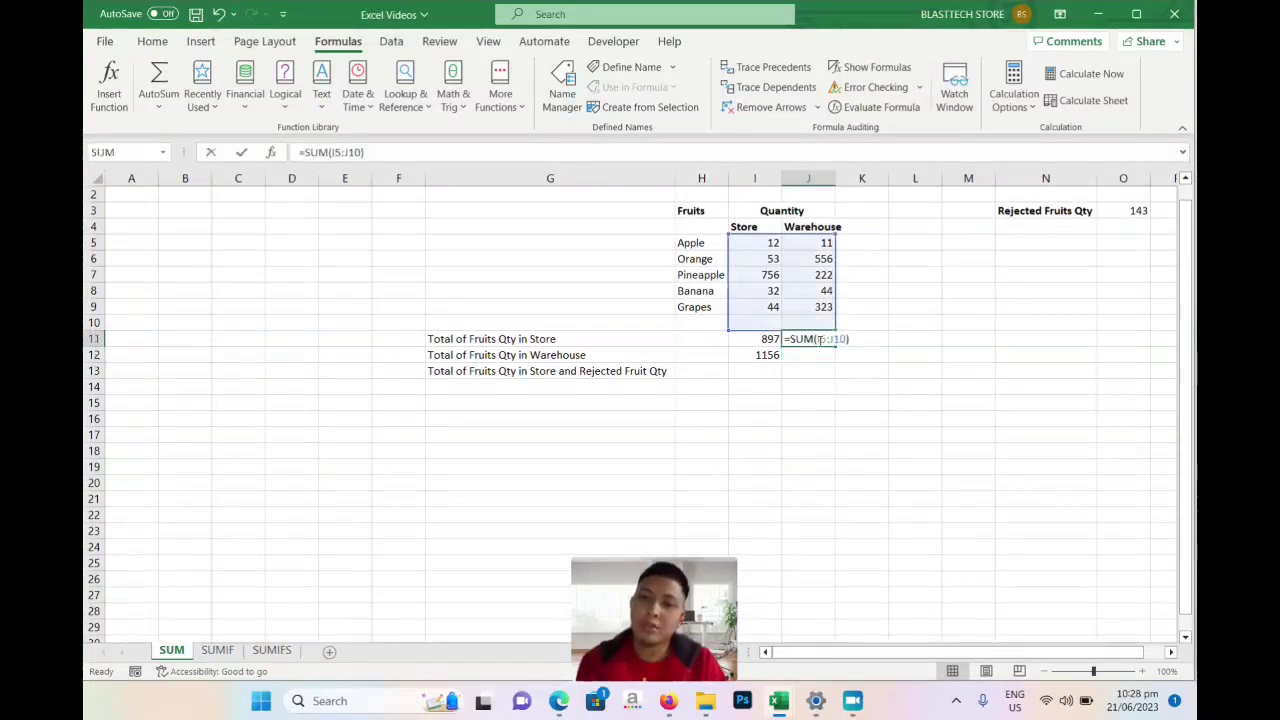
key("Return")
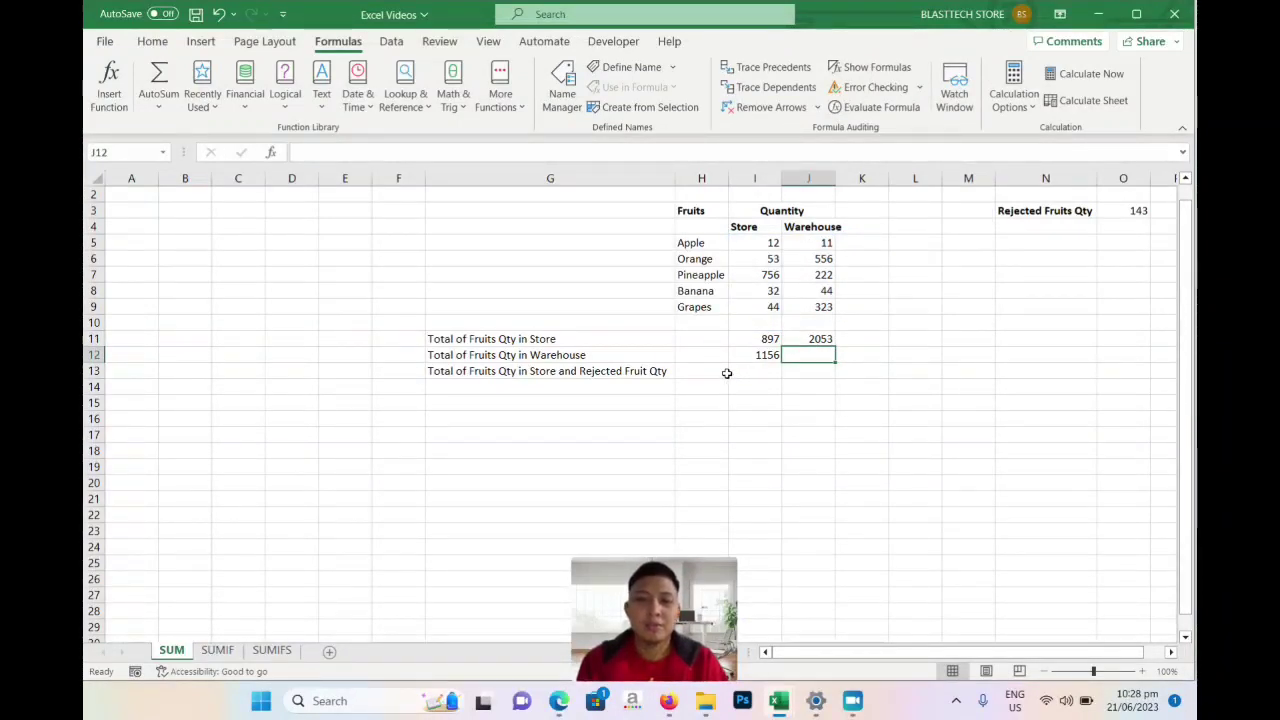
type("=")
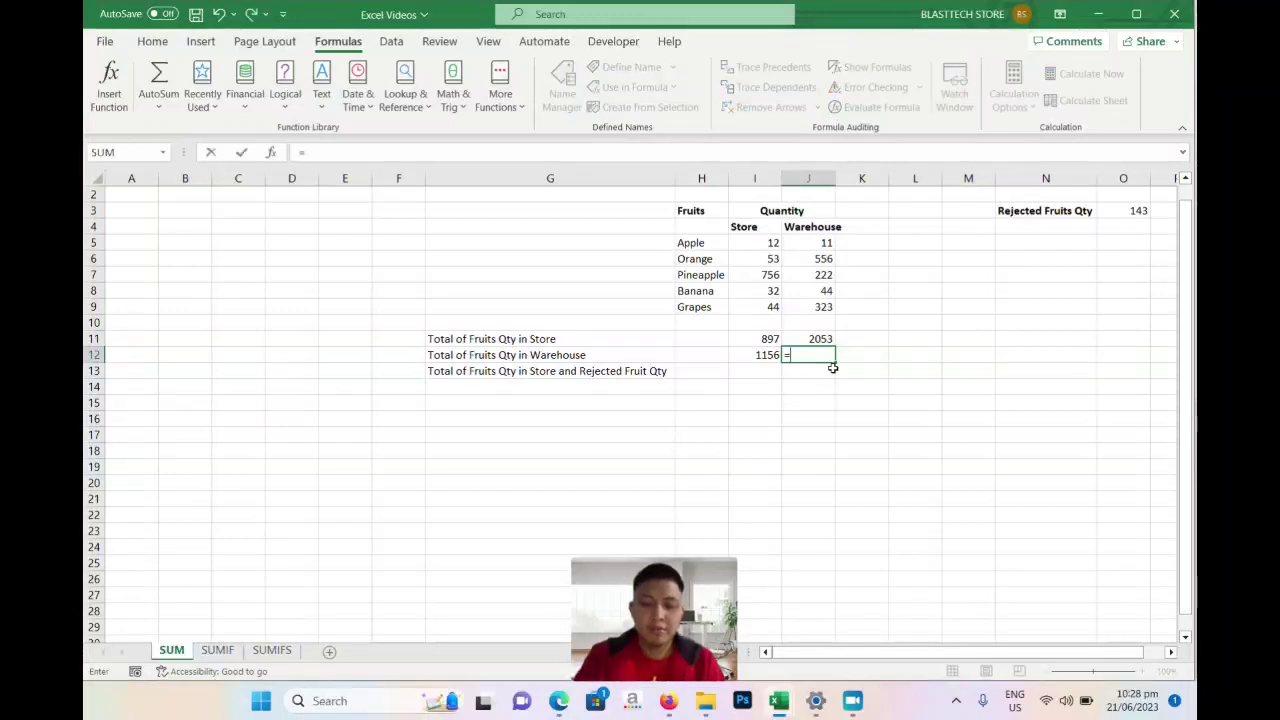
type("D")
key("BackSpace")
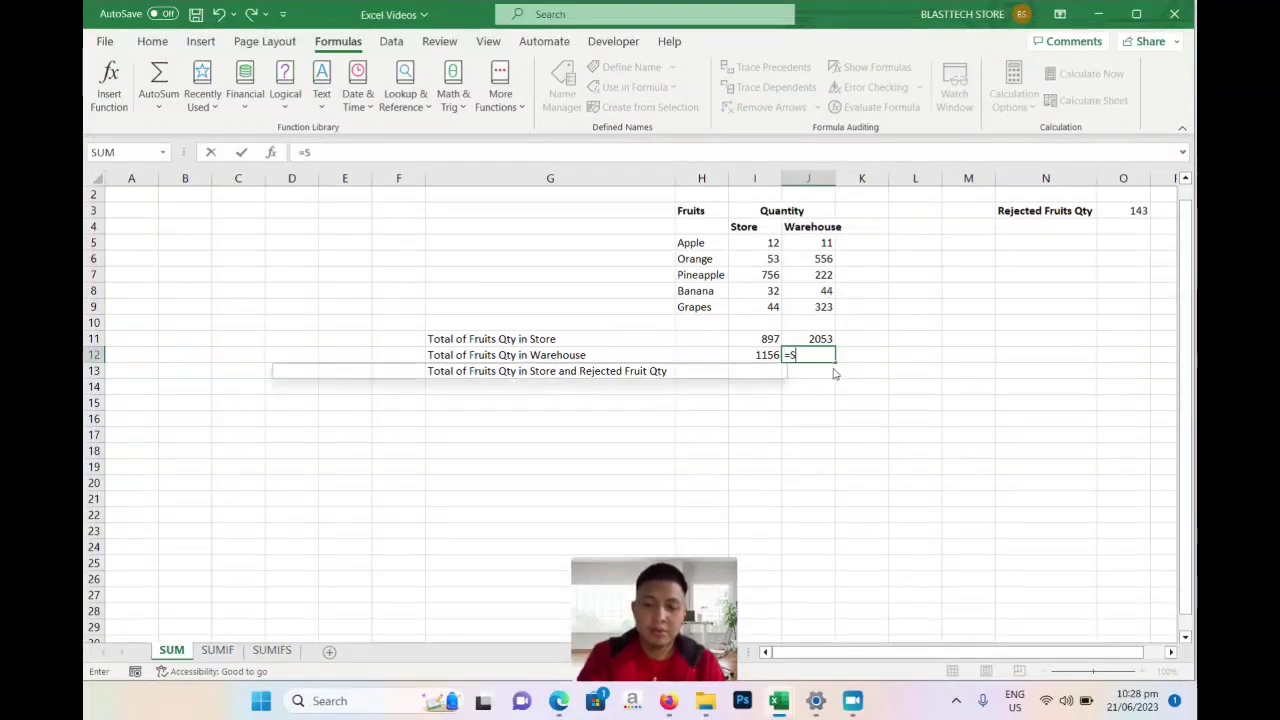
type("SUM(")
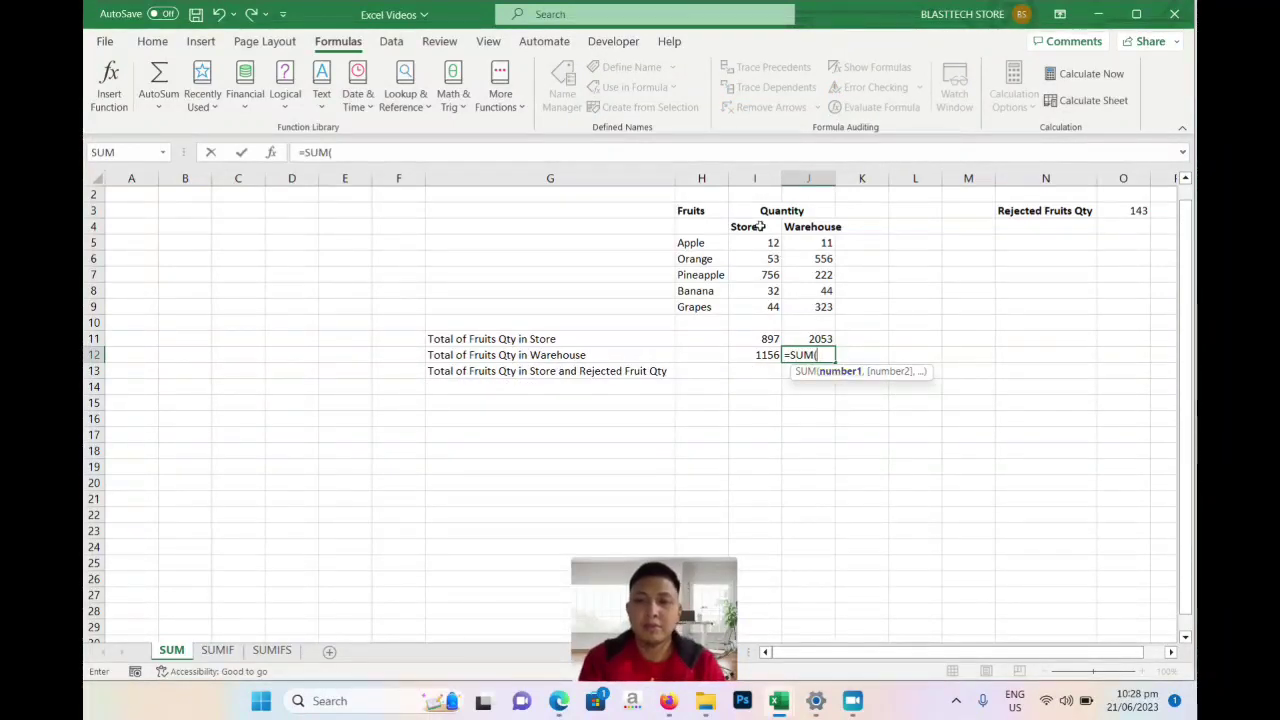
left_click_drag(762, 243, 814, 305)
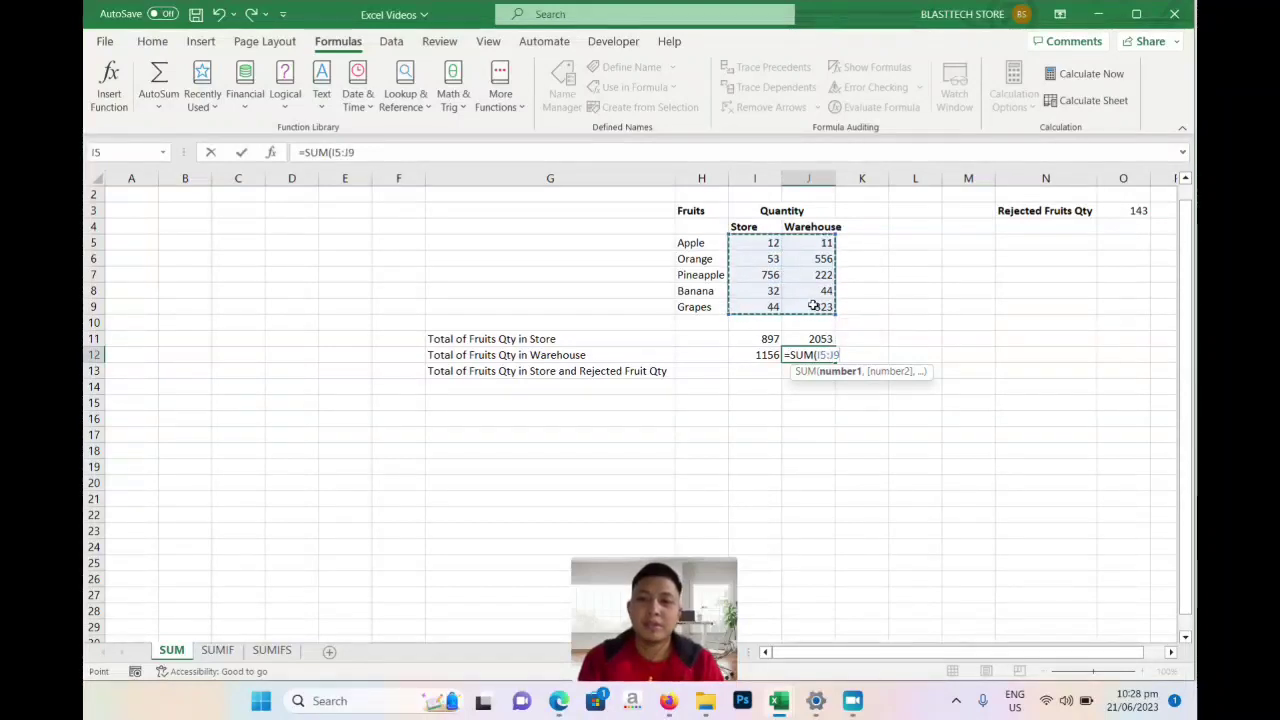
key("Return")
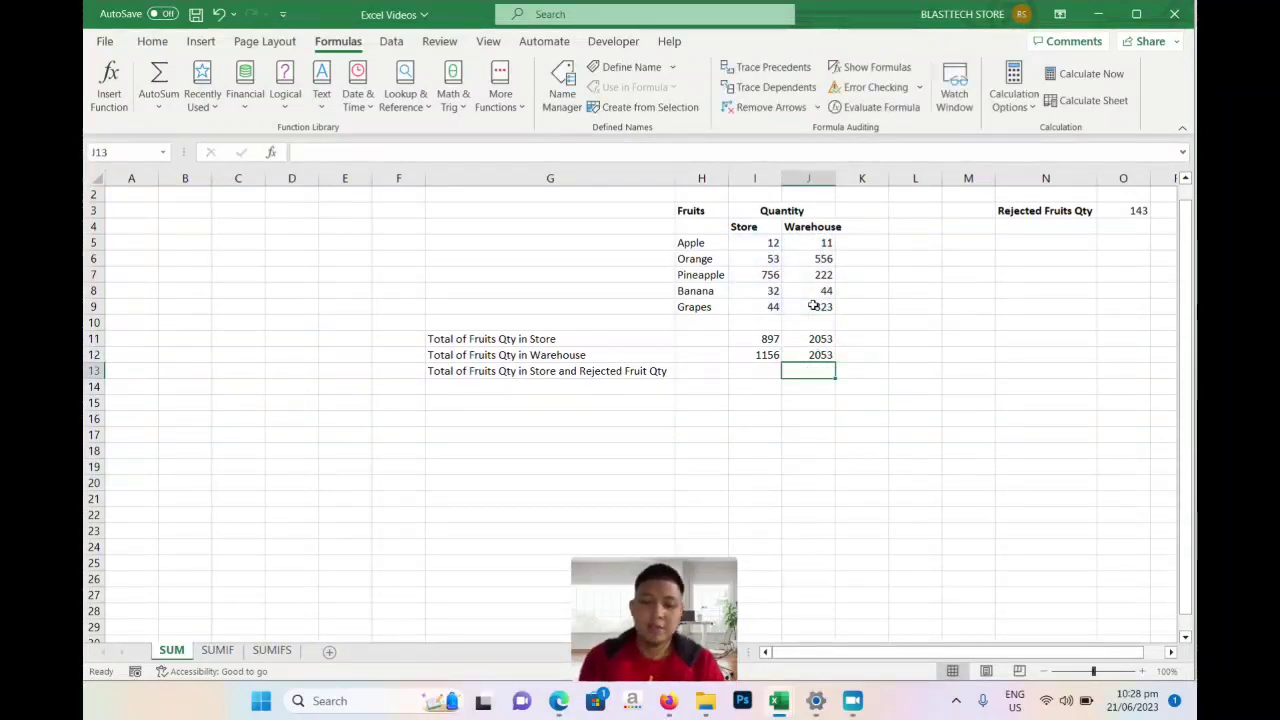
key("Up")
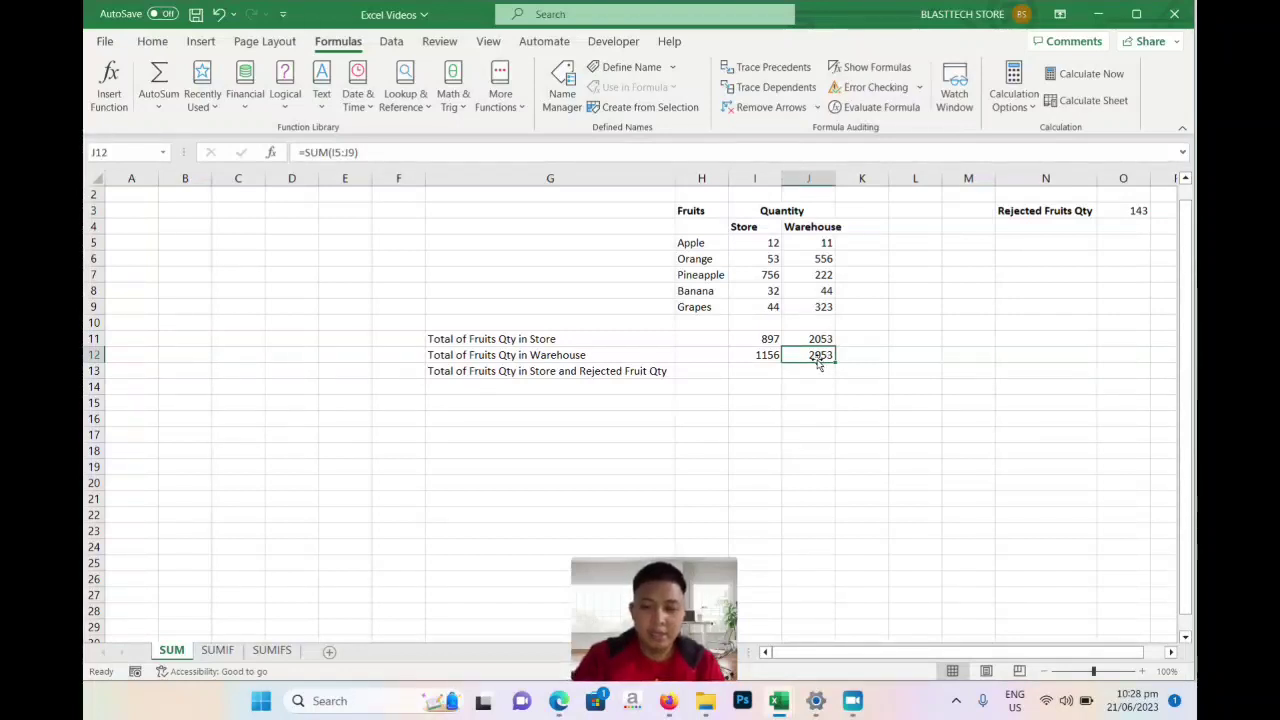
key("Delete")
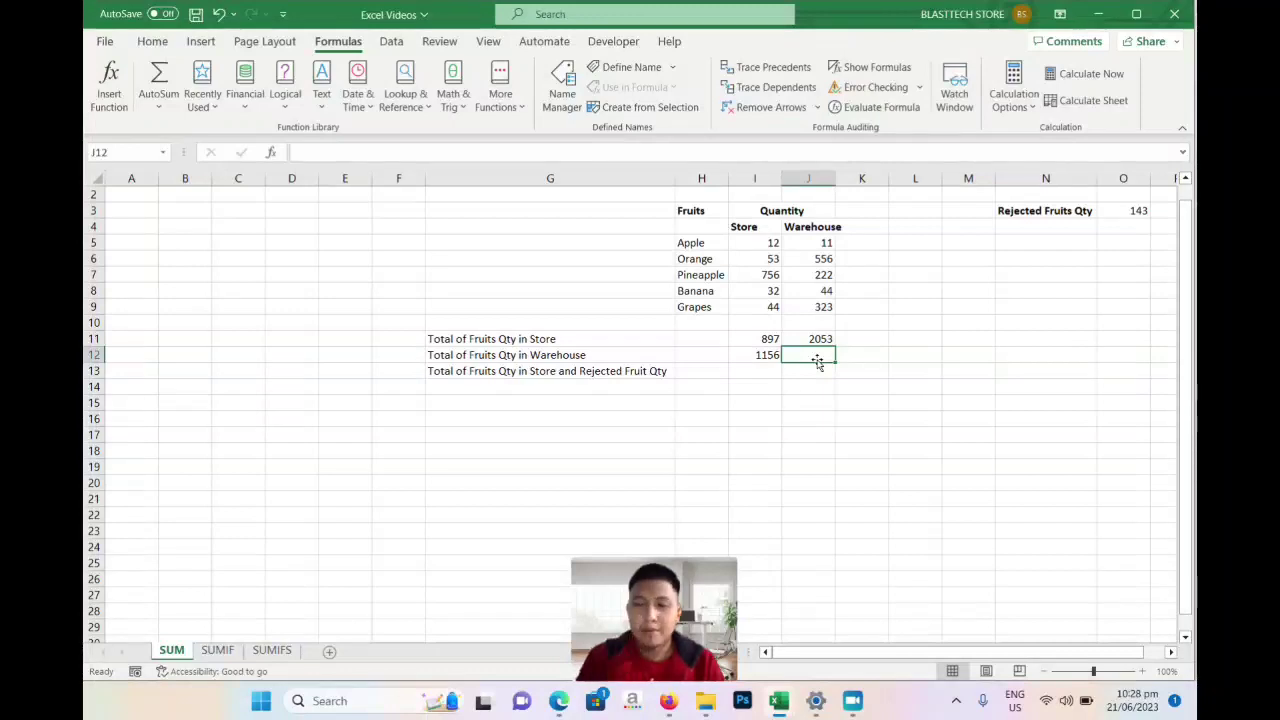
left_click(767, 371)
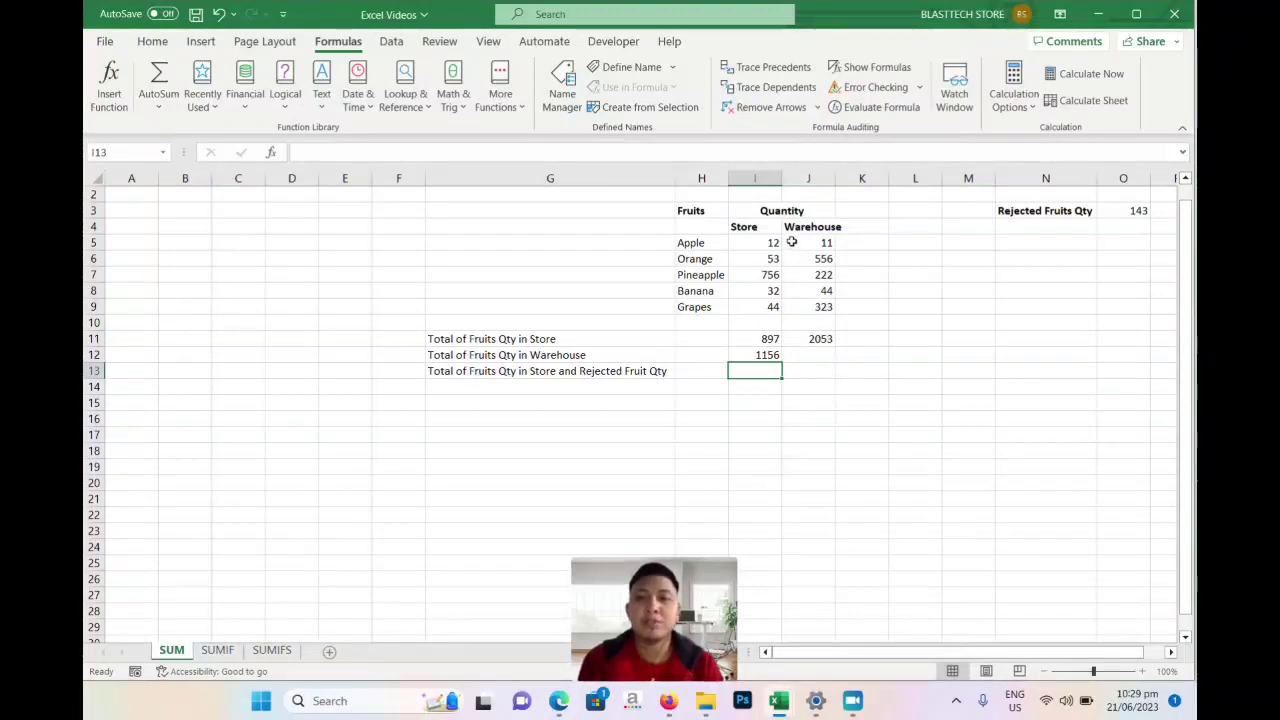
left_click_drag(771, 244, 772, 299)
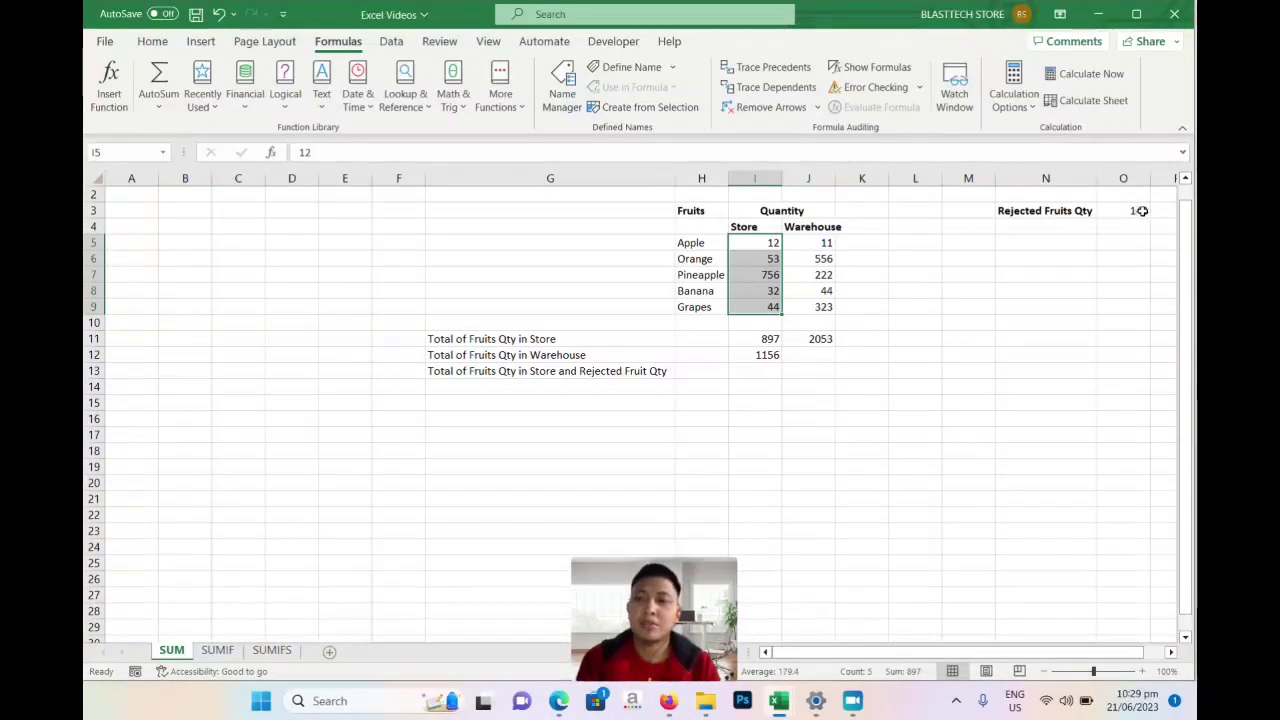
left_click(1142, 211, "ctrl")
left_click(794, 318)
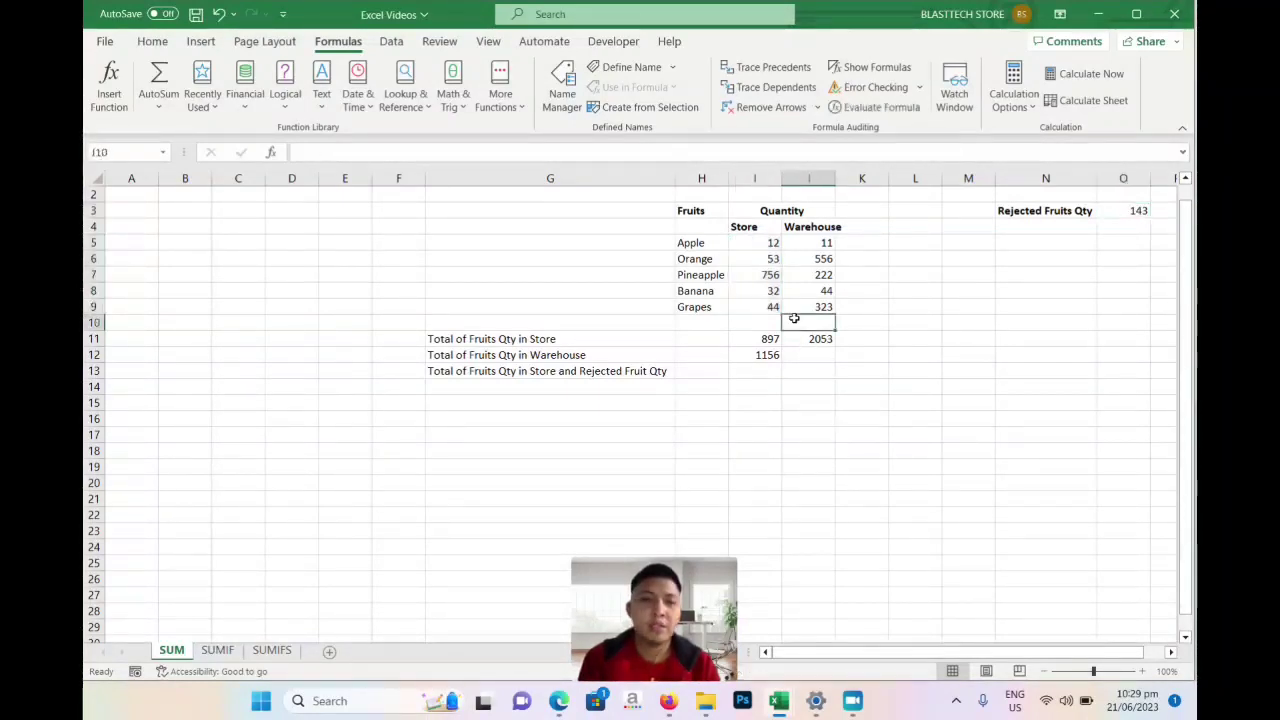
left_click(765, 370)
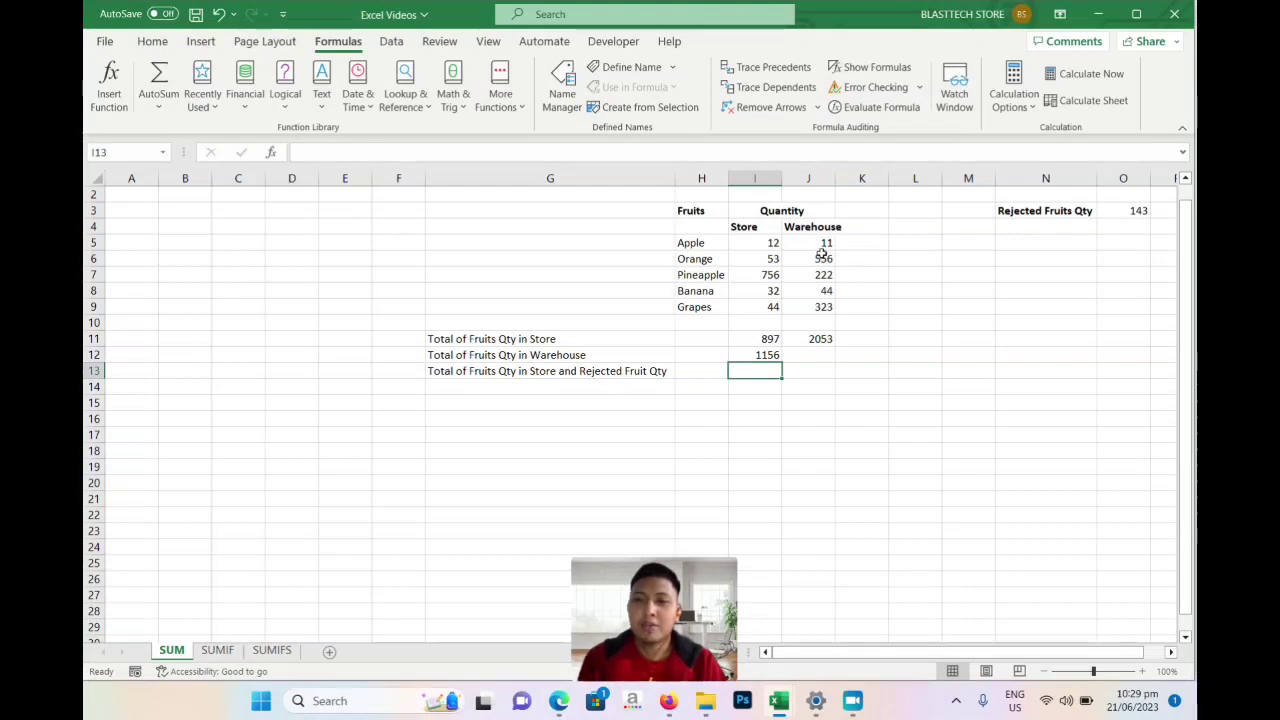
left_click(822, 243)
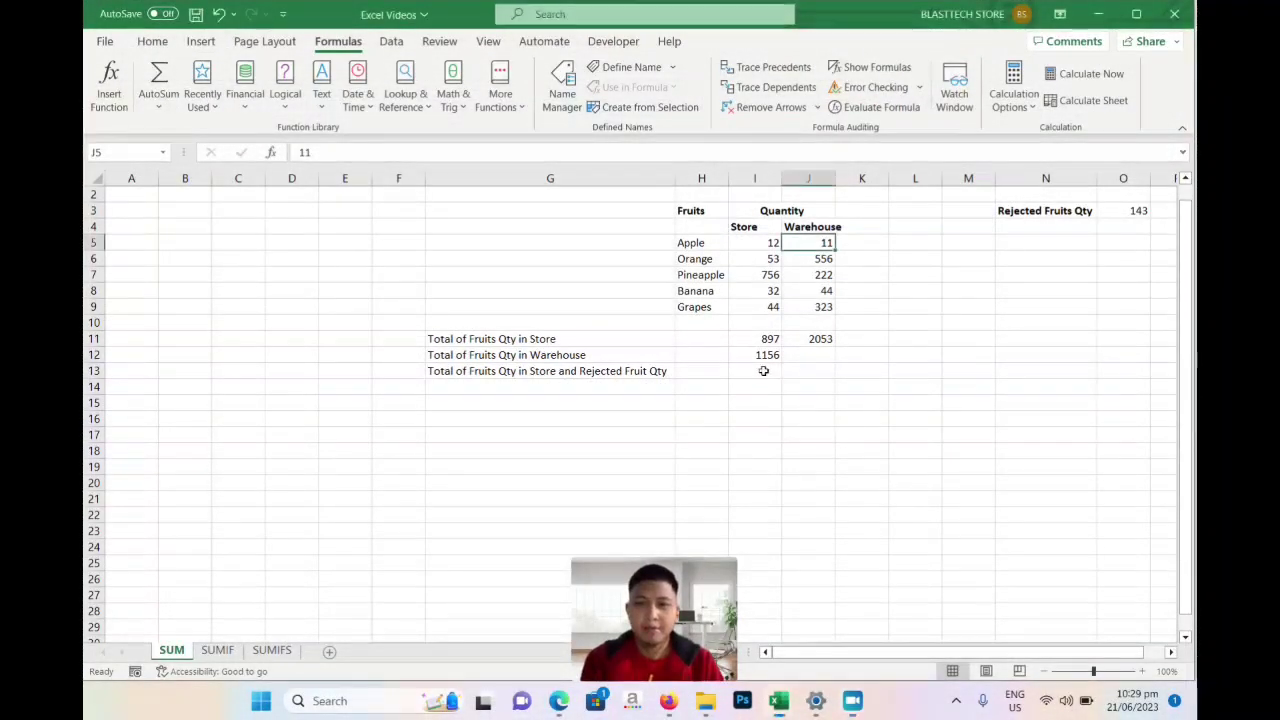
left_click(763, 371)
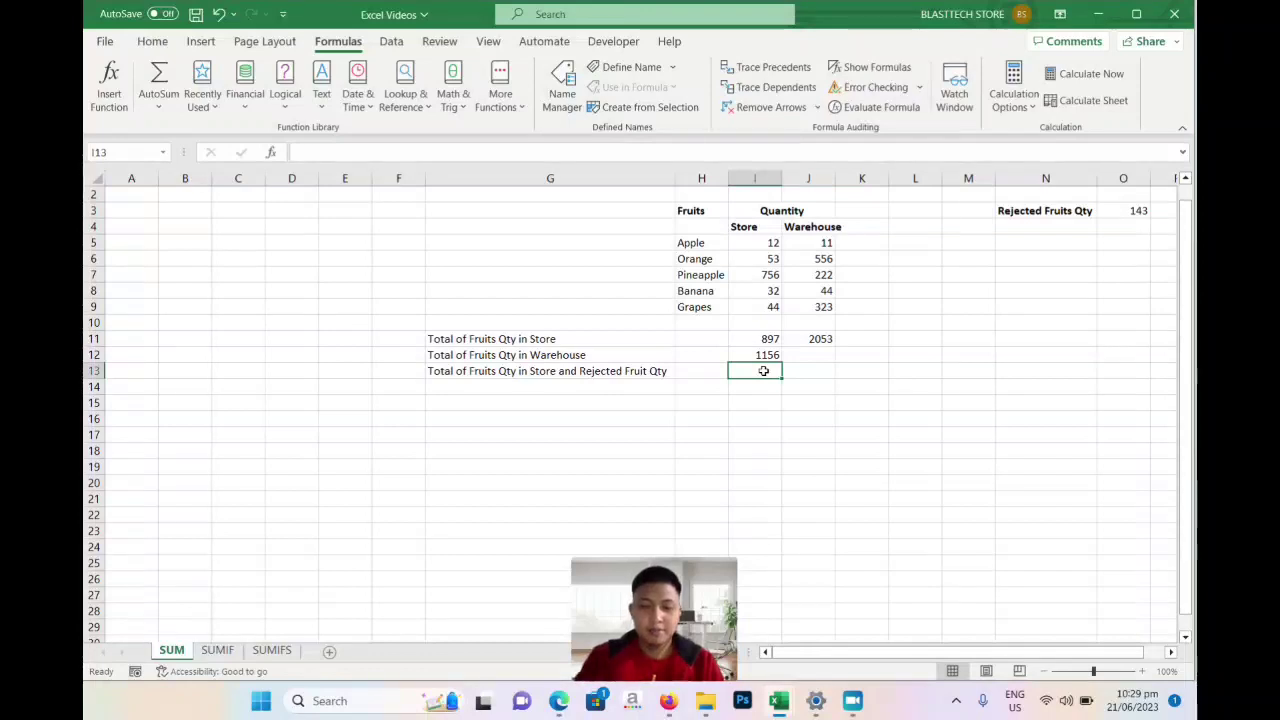
type("=")
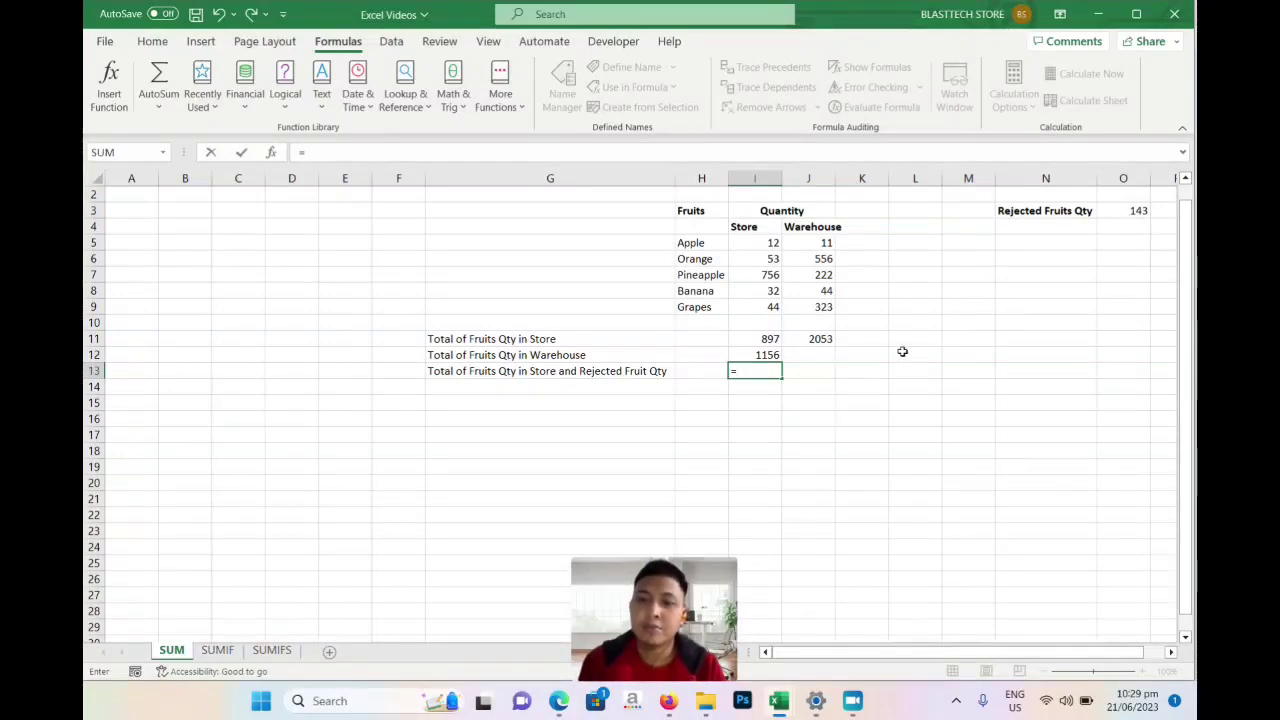
type("sum")
key("Tab")
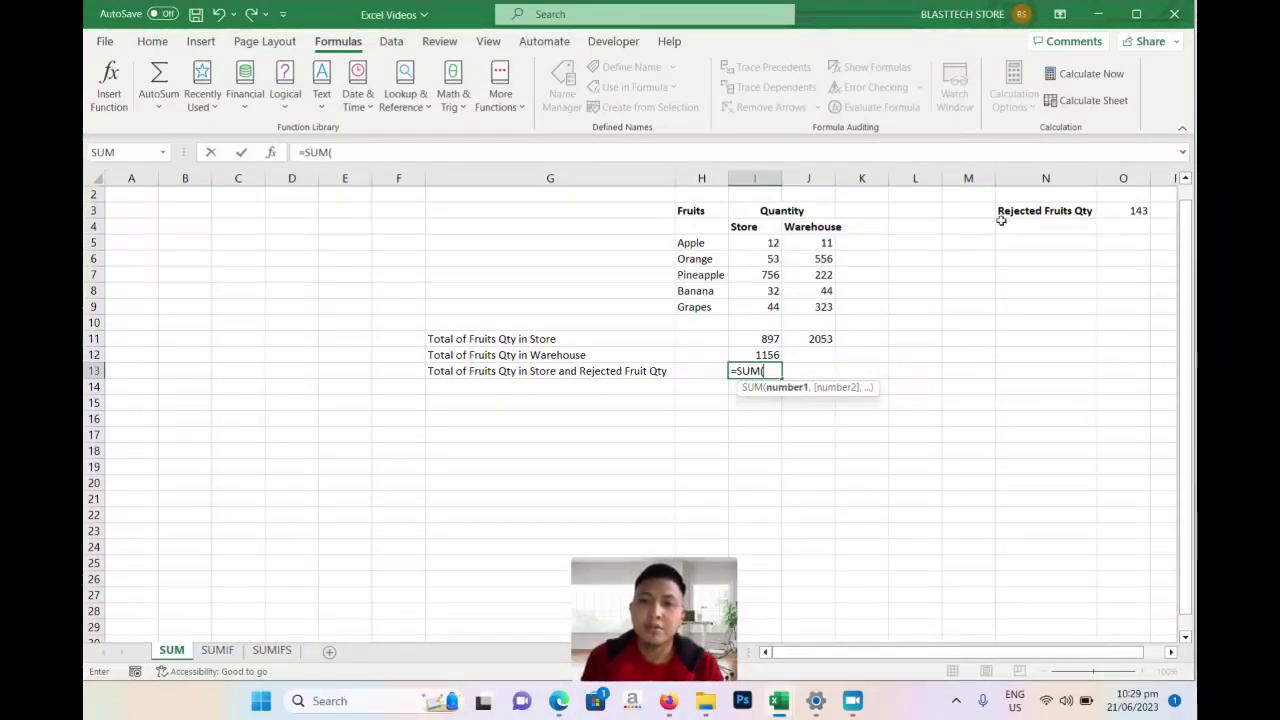
mouse_move(1137, 210)
left_mouse_down()
mouse_move(895, 333)
mouse_move(787, 302)
left_mouse_up()
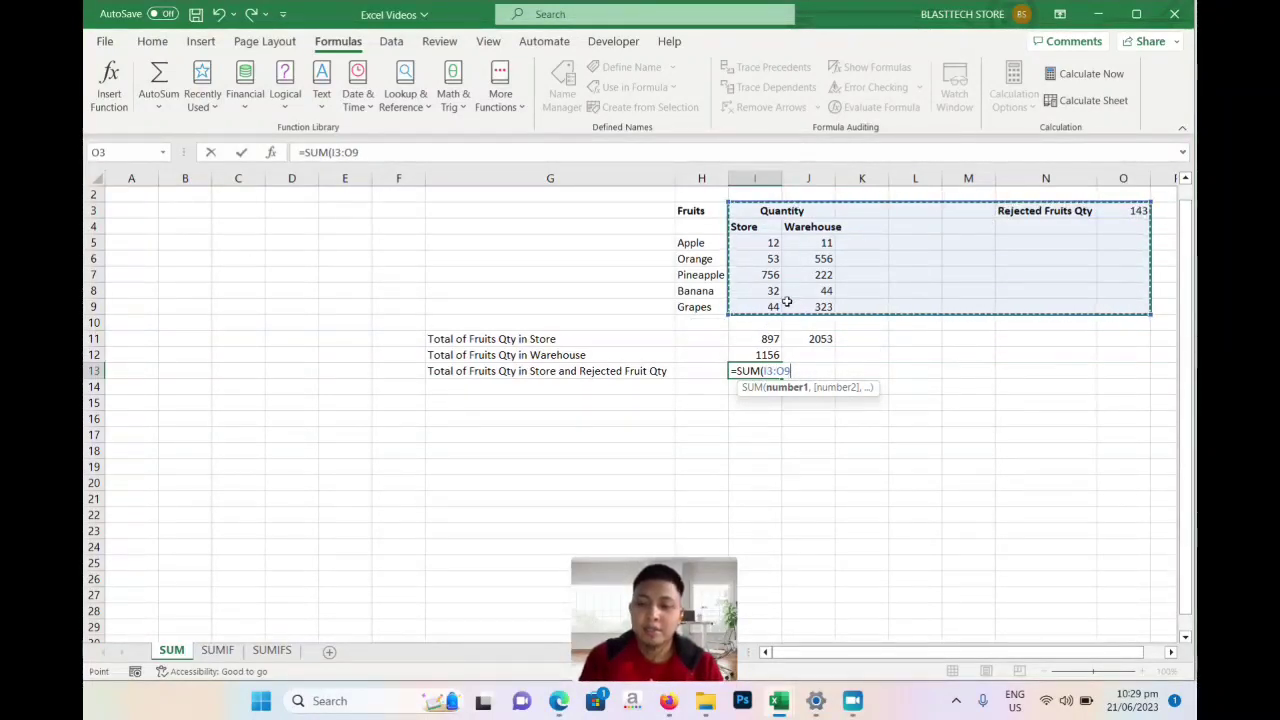
key("Return")
left_click(776, 368)
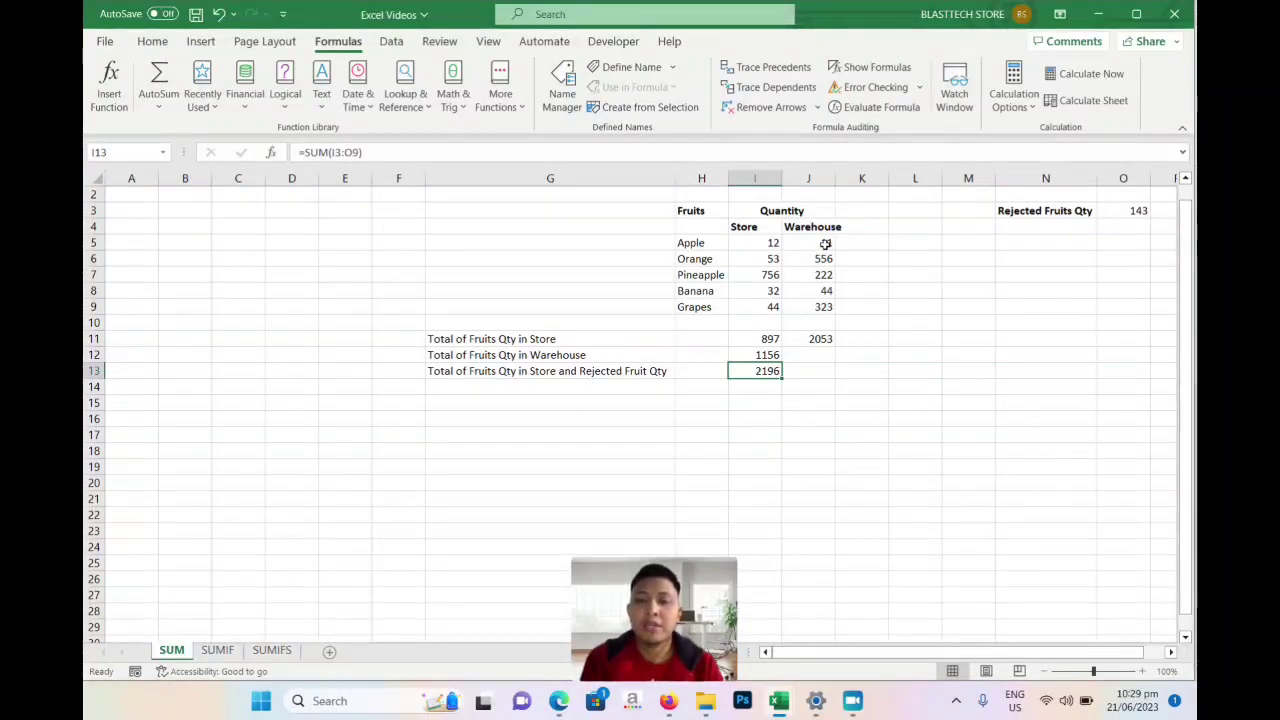
left_click_drag(825, 243, 823, 307)
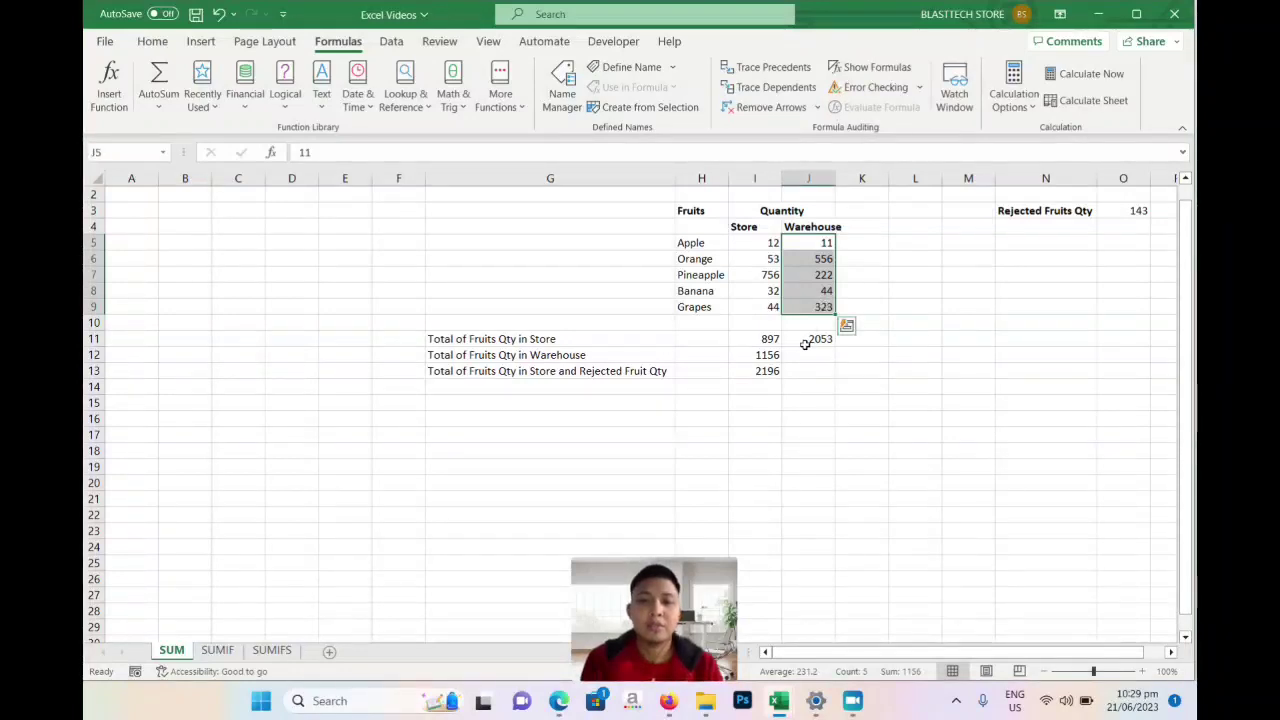
left_click(763, 371)
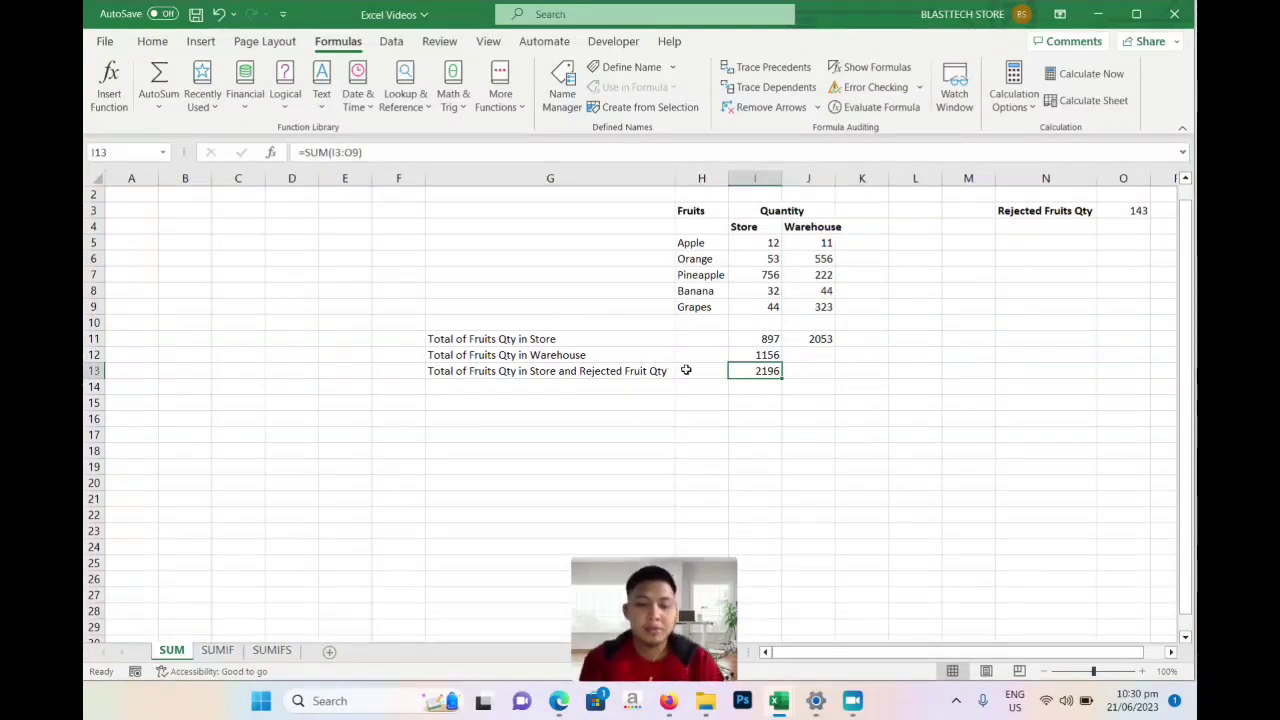
Step: Enter =SUM(I5:I9,O3) in I13, adding the rejected quantity for 1040
key("F2")
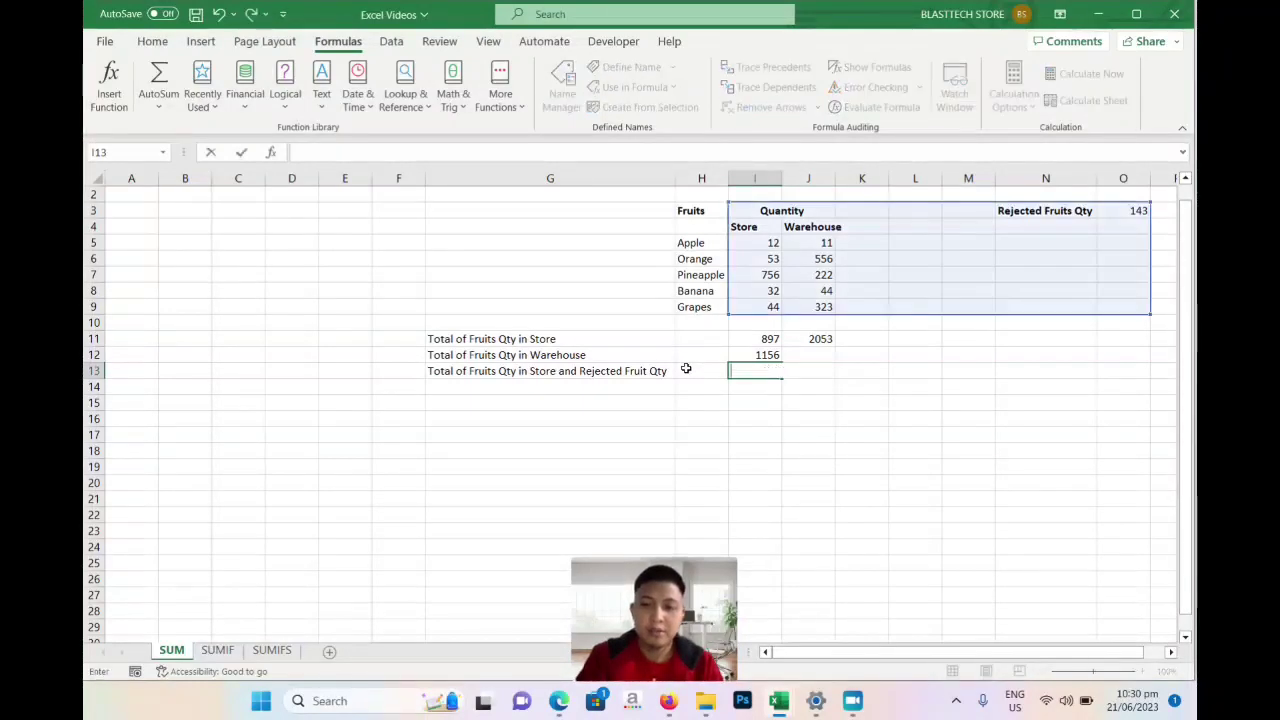
key("Escape")
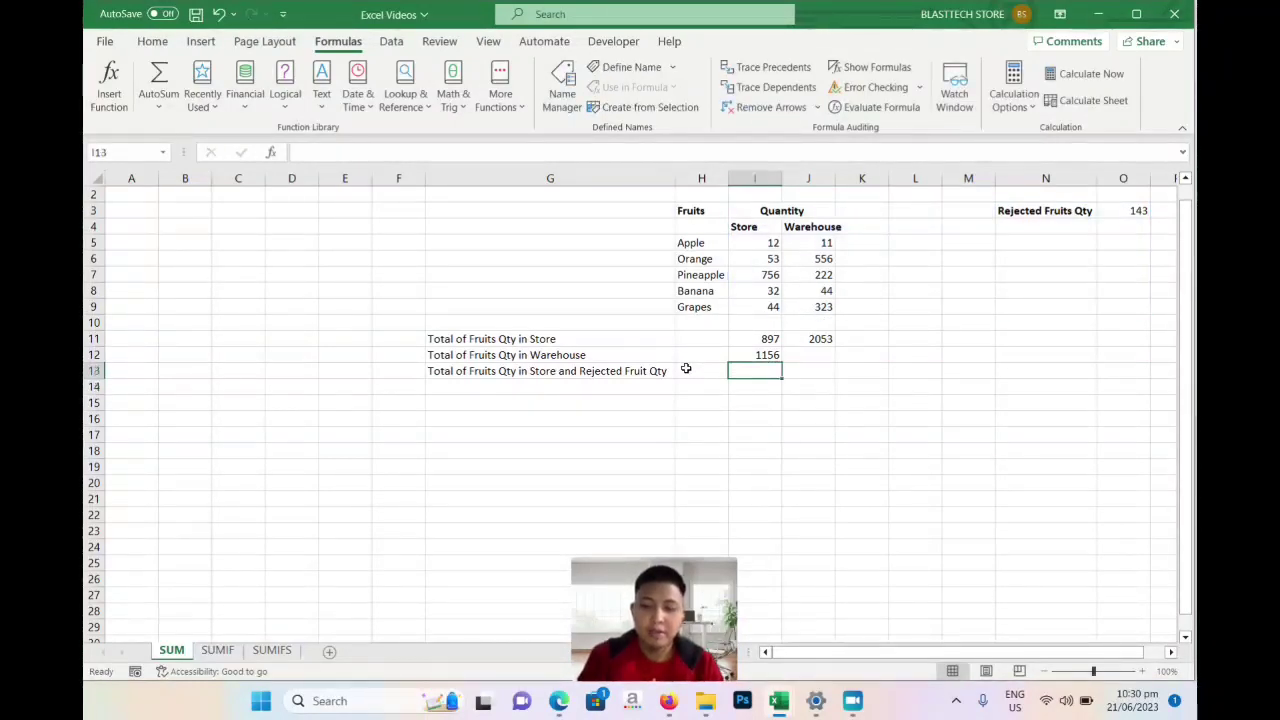
type("=SUM")
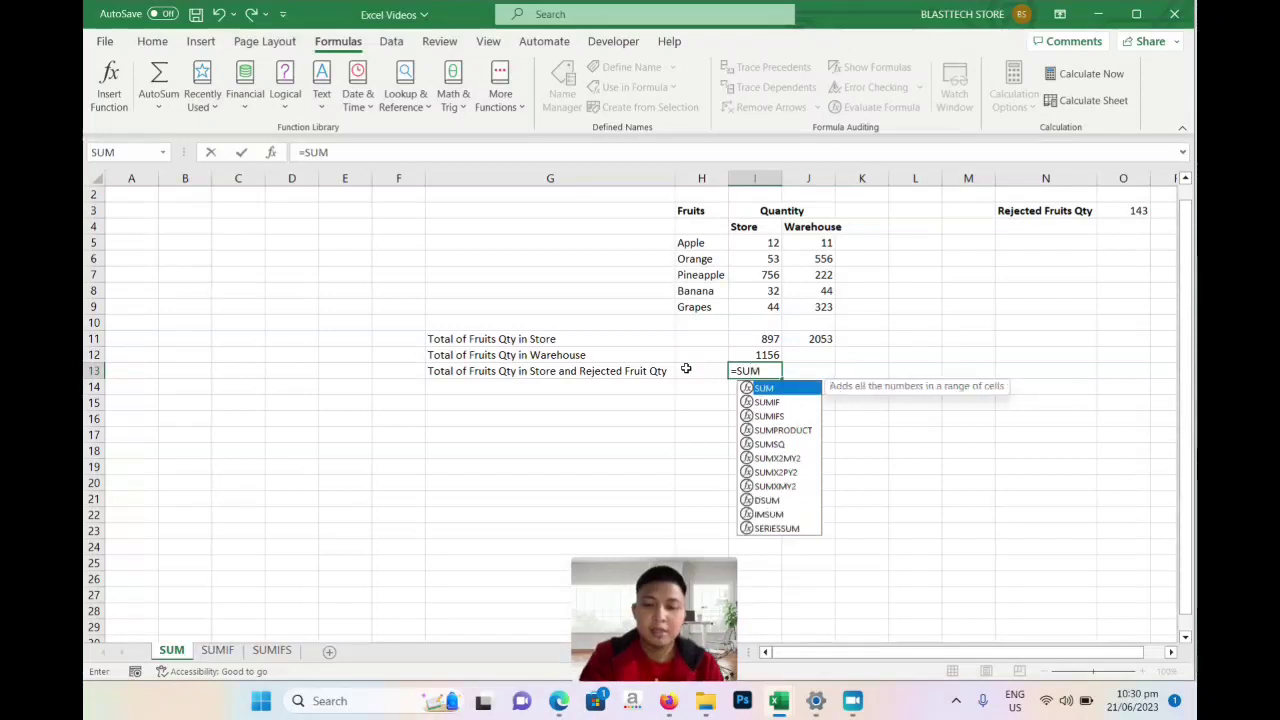
type("(")
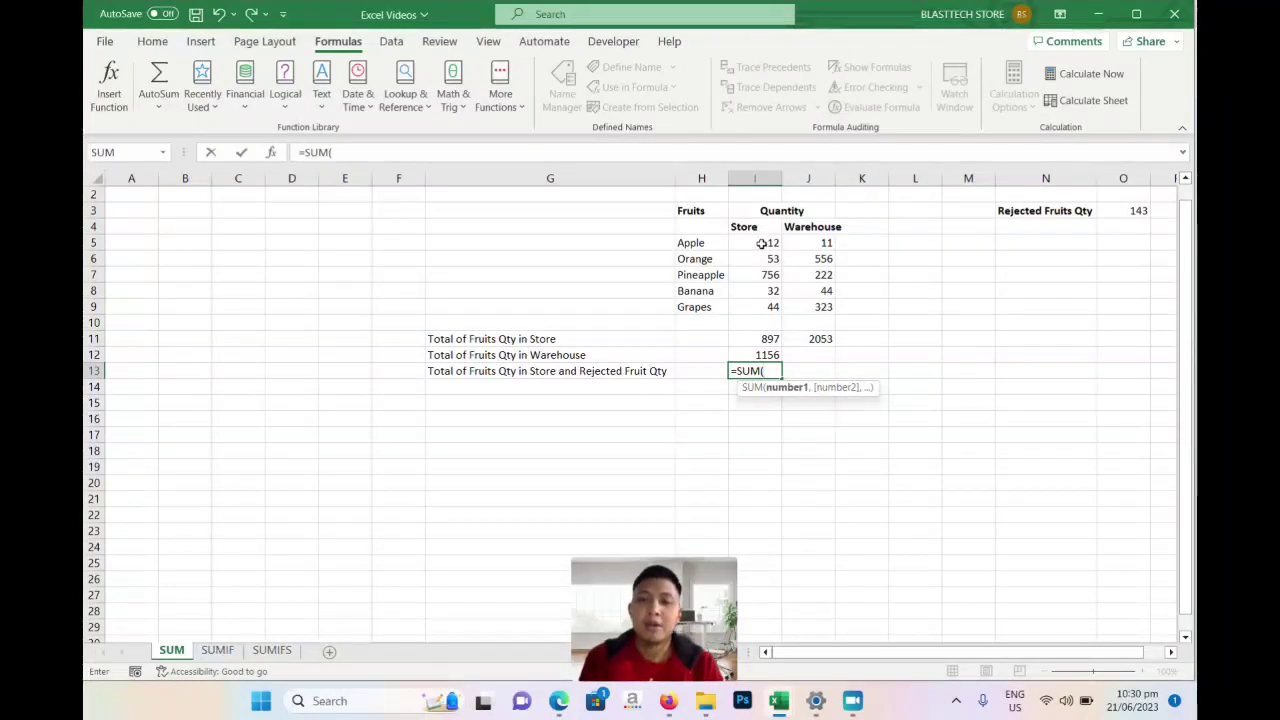
left_click_drag(761, 243, 763, 303)
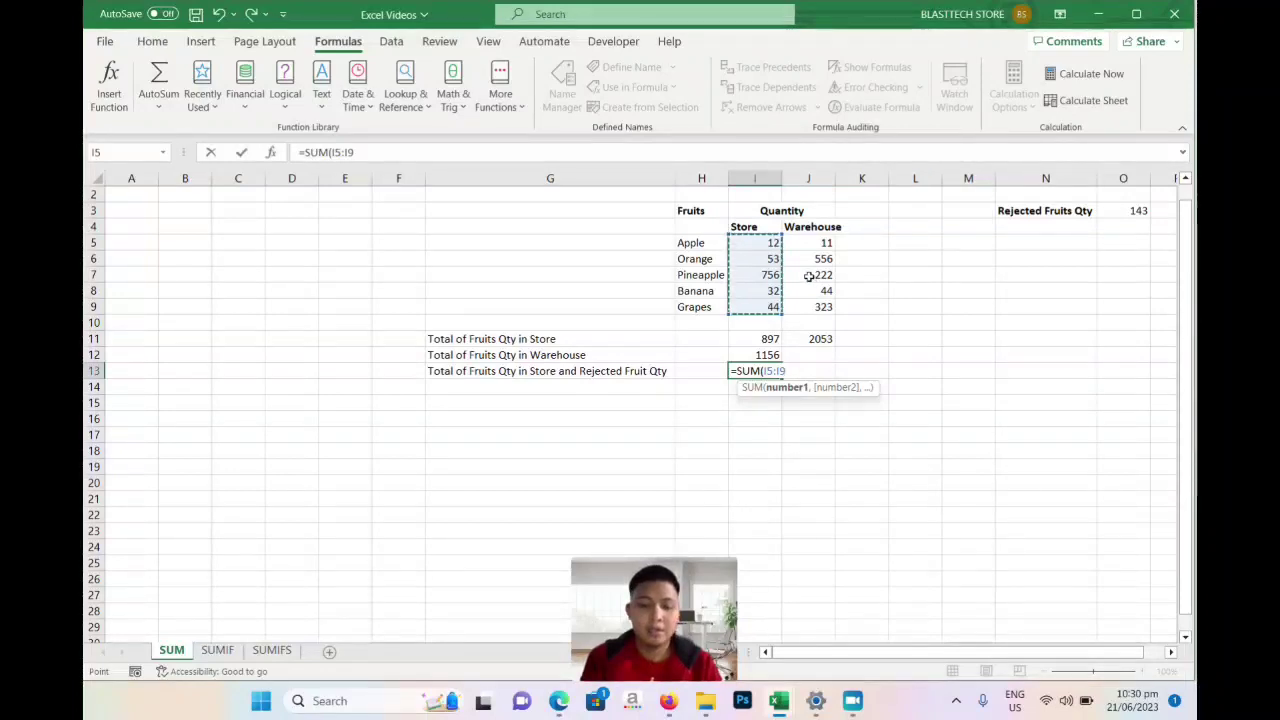
type(",")
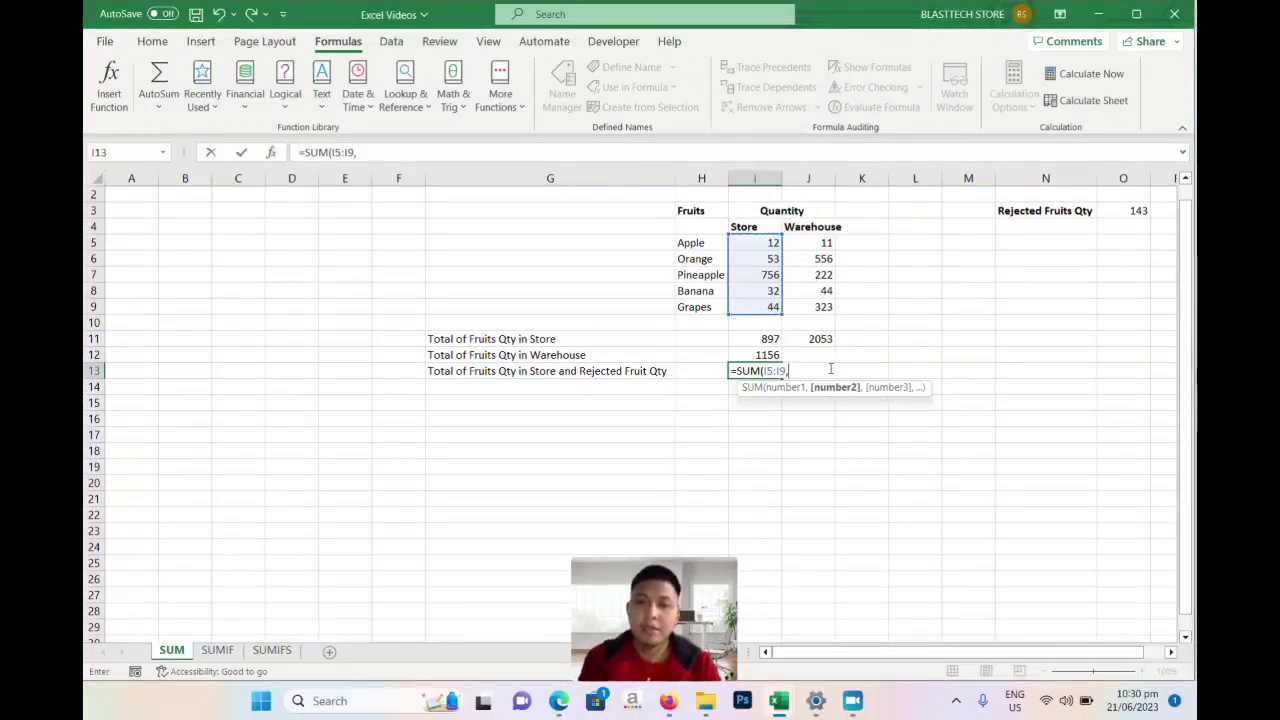
left_click(1126, 213)
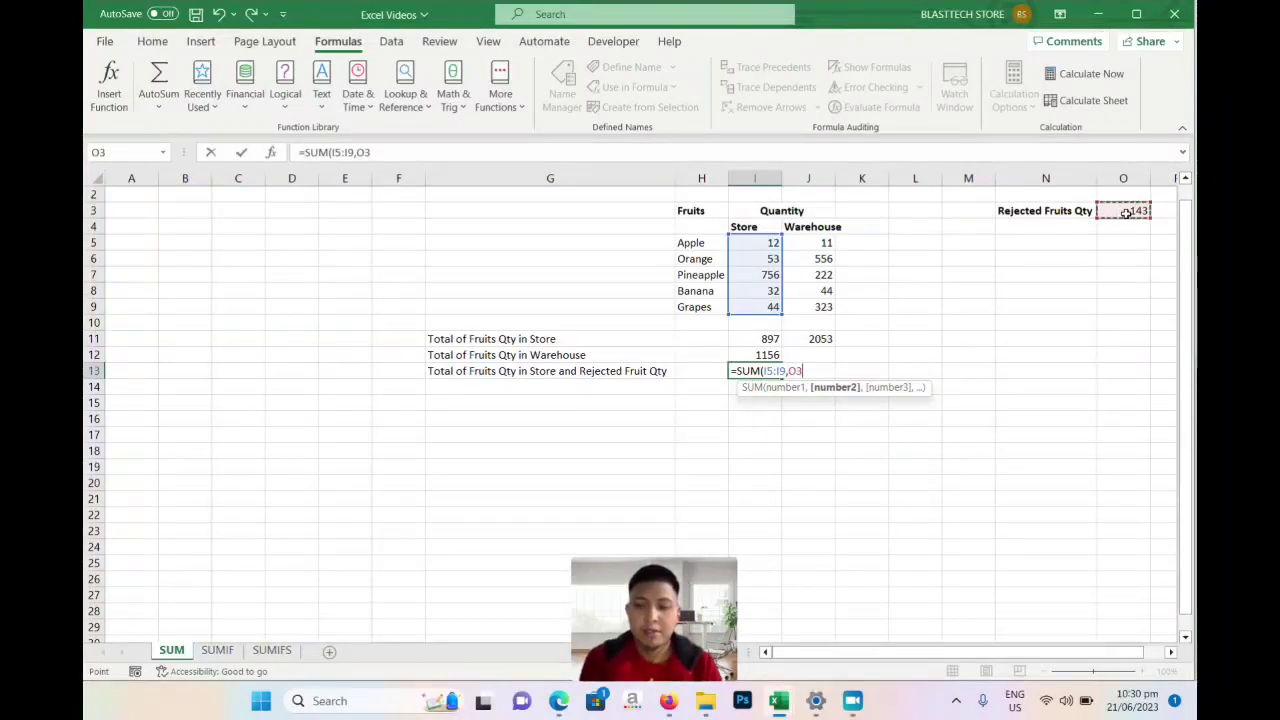
key("Return")
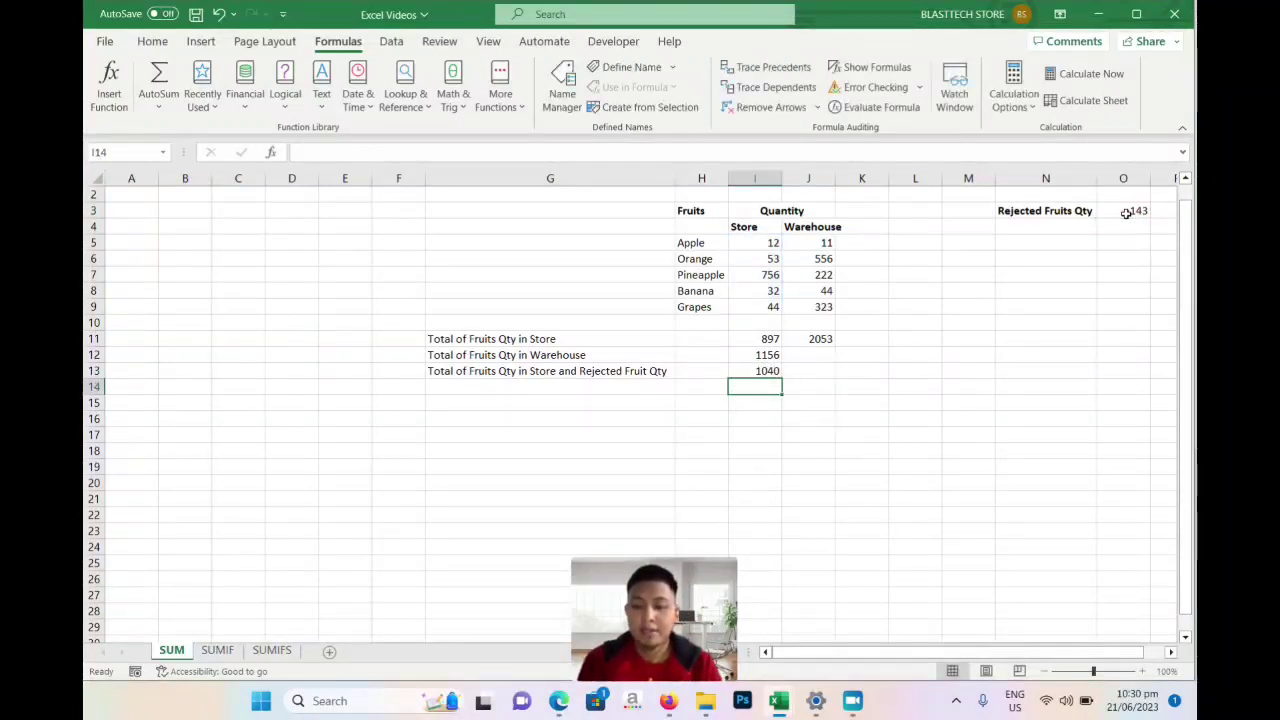
key("Up")
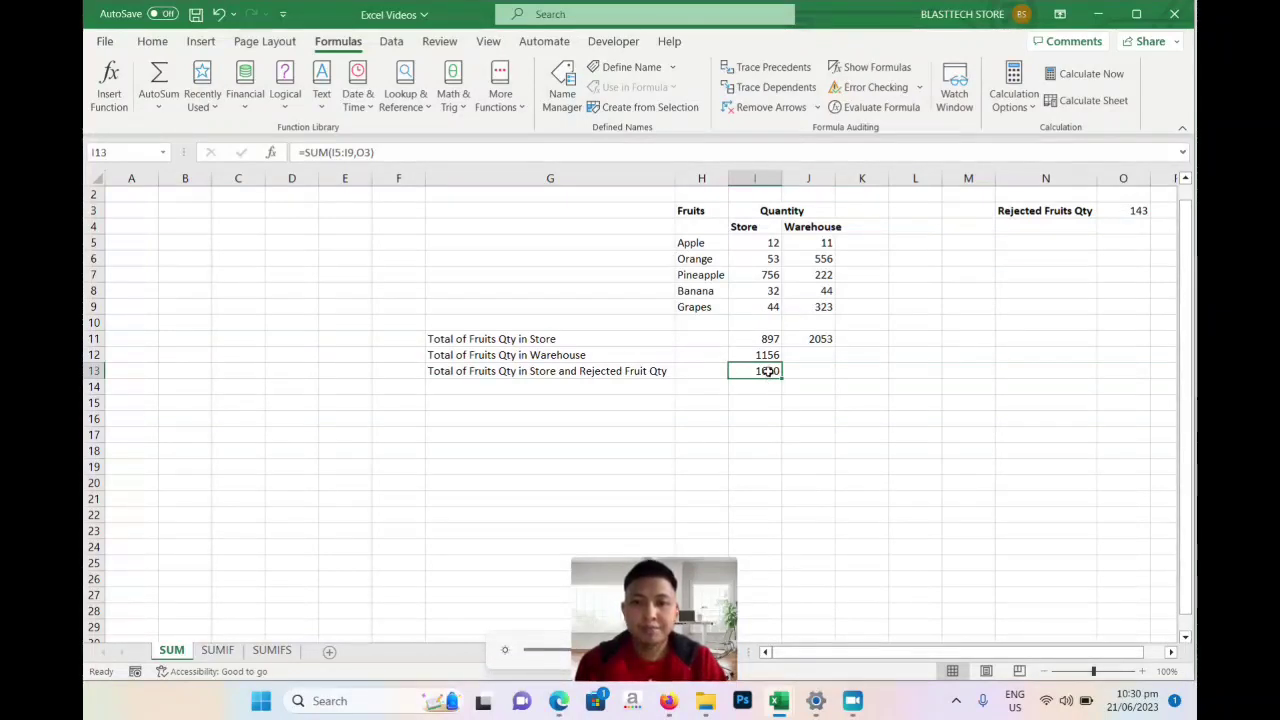
Step: Extend the I13 formula to =SUM(I5:I9,O3,J9), raising it to 1363
double_click(767, 371)
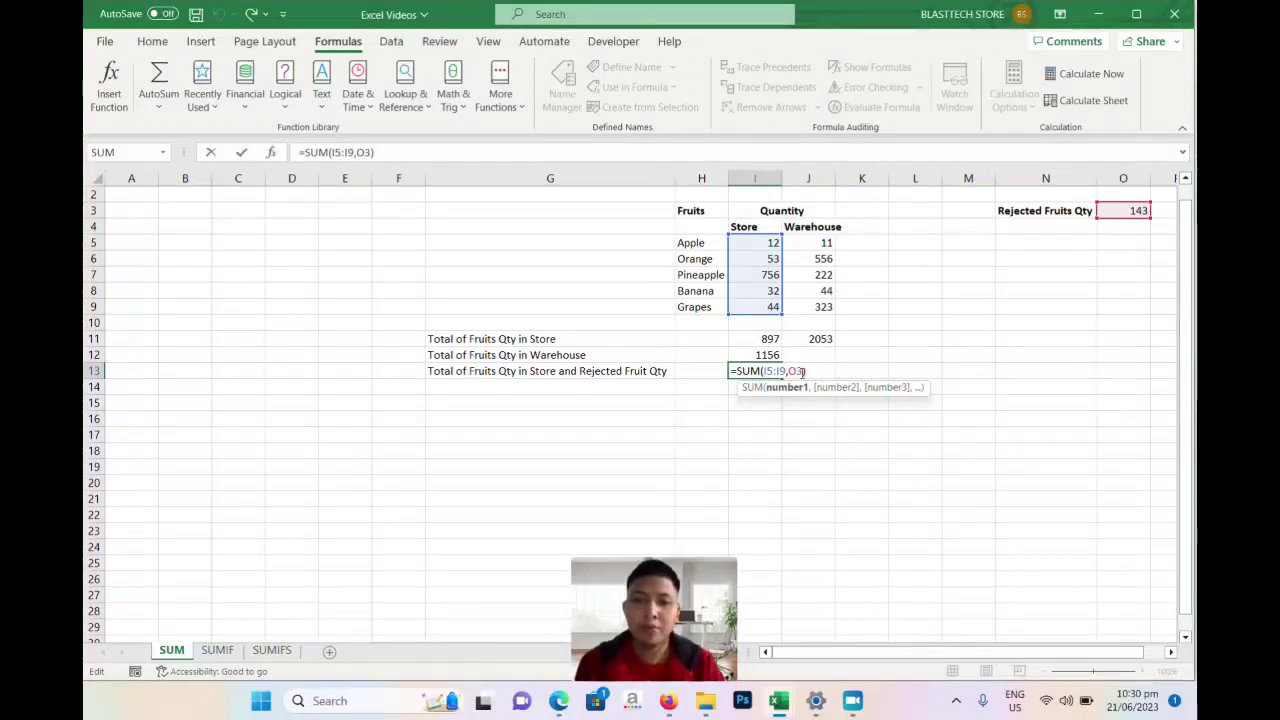
left_click(803, 371)
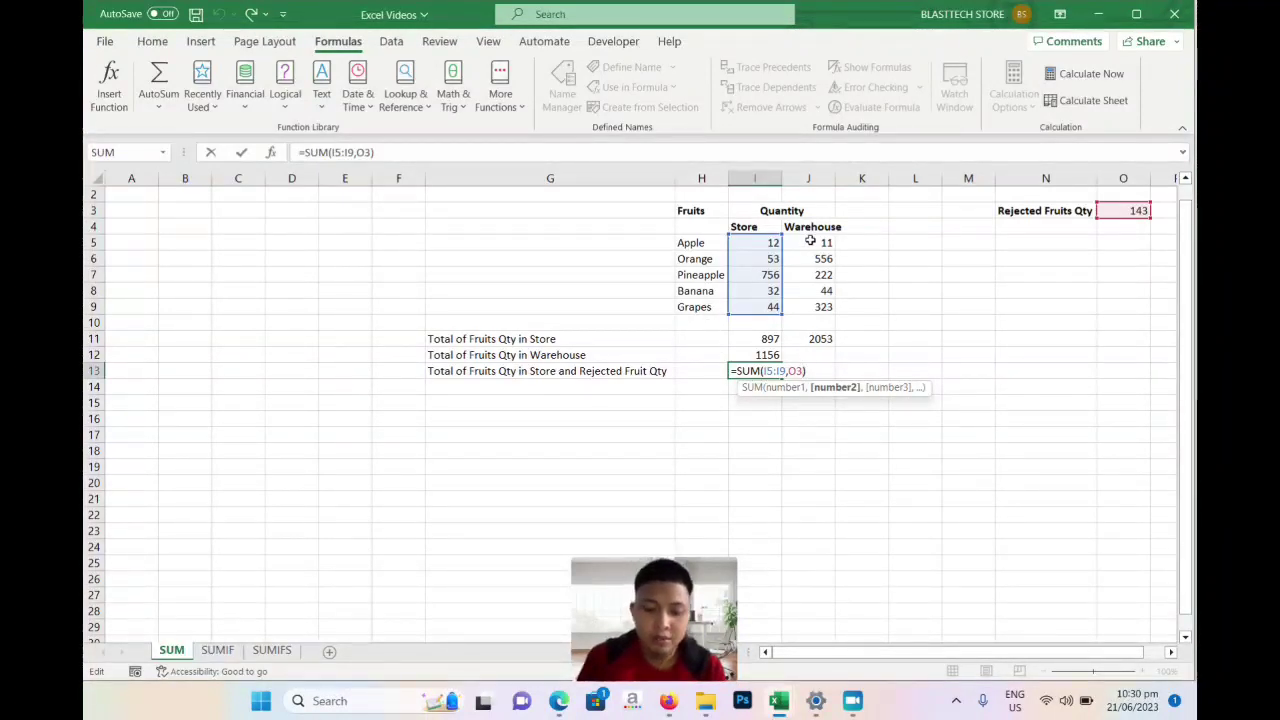
type(",")
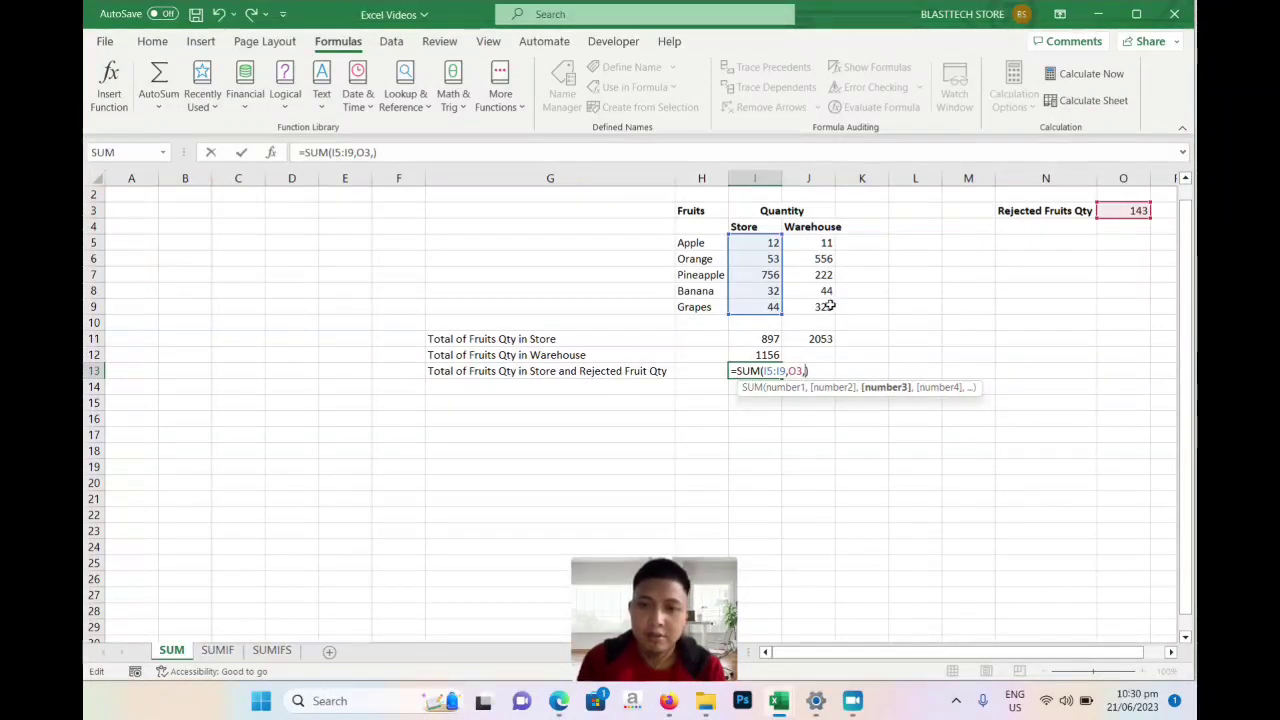
left_click(829, 306)
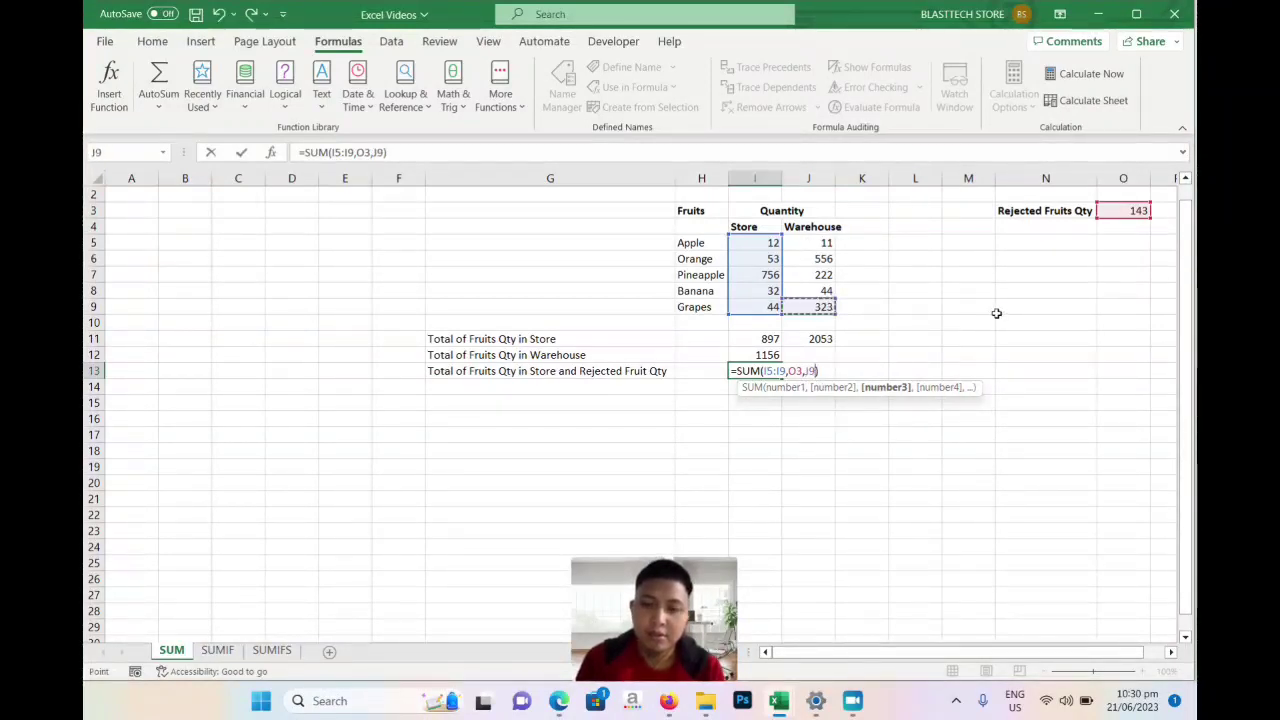
key("Return")
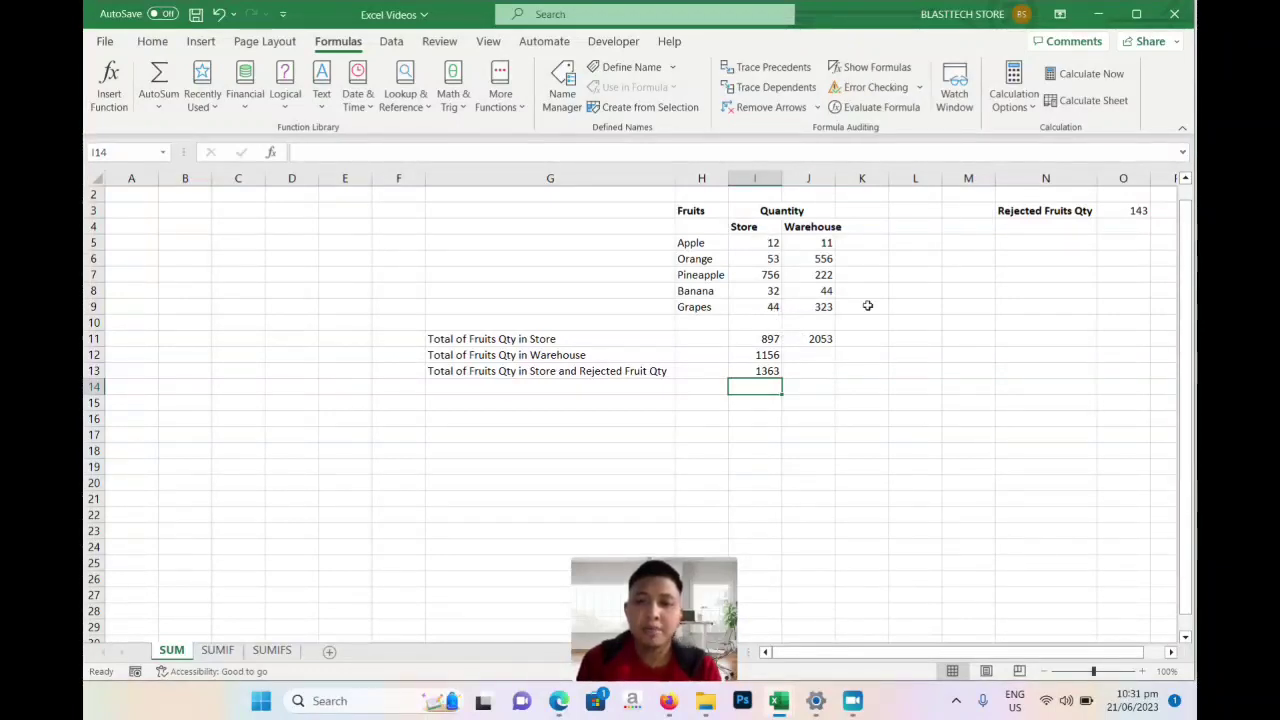
left_click(872, 244)
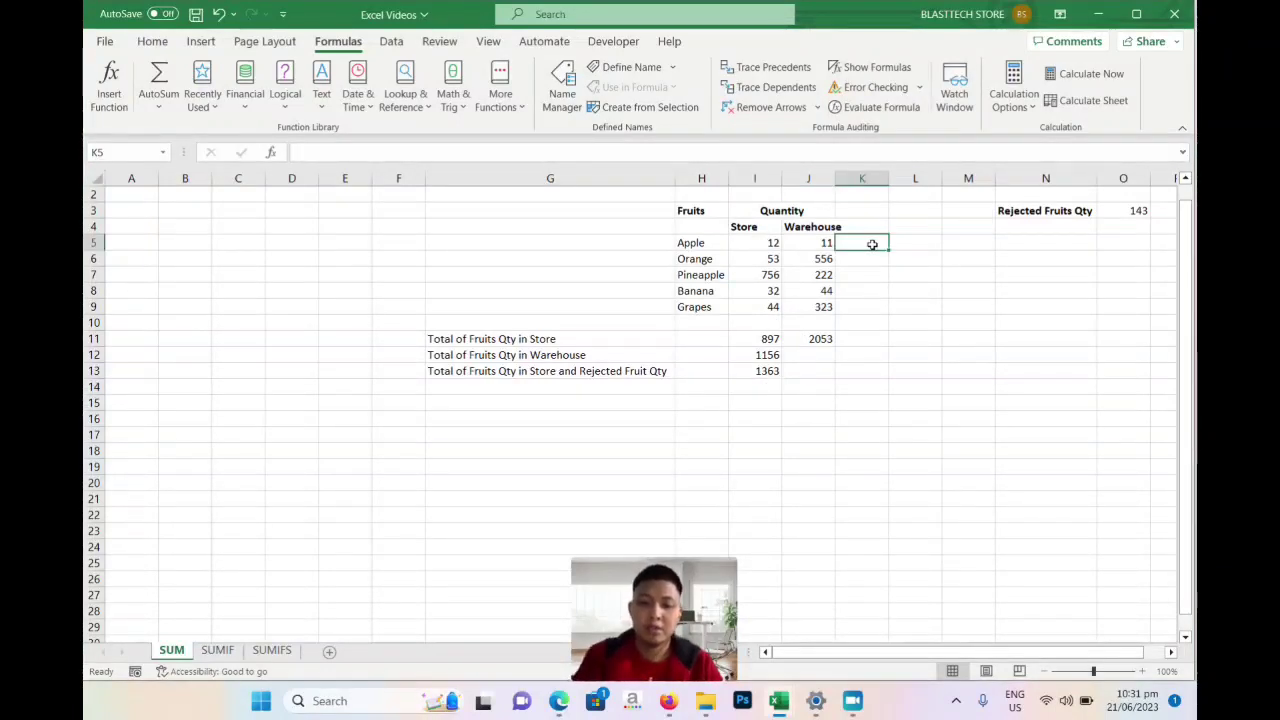
type("=SUM(")
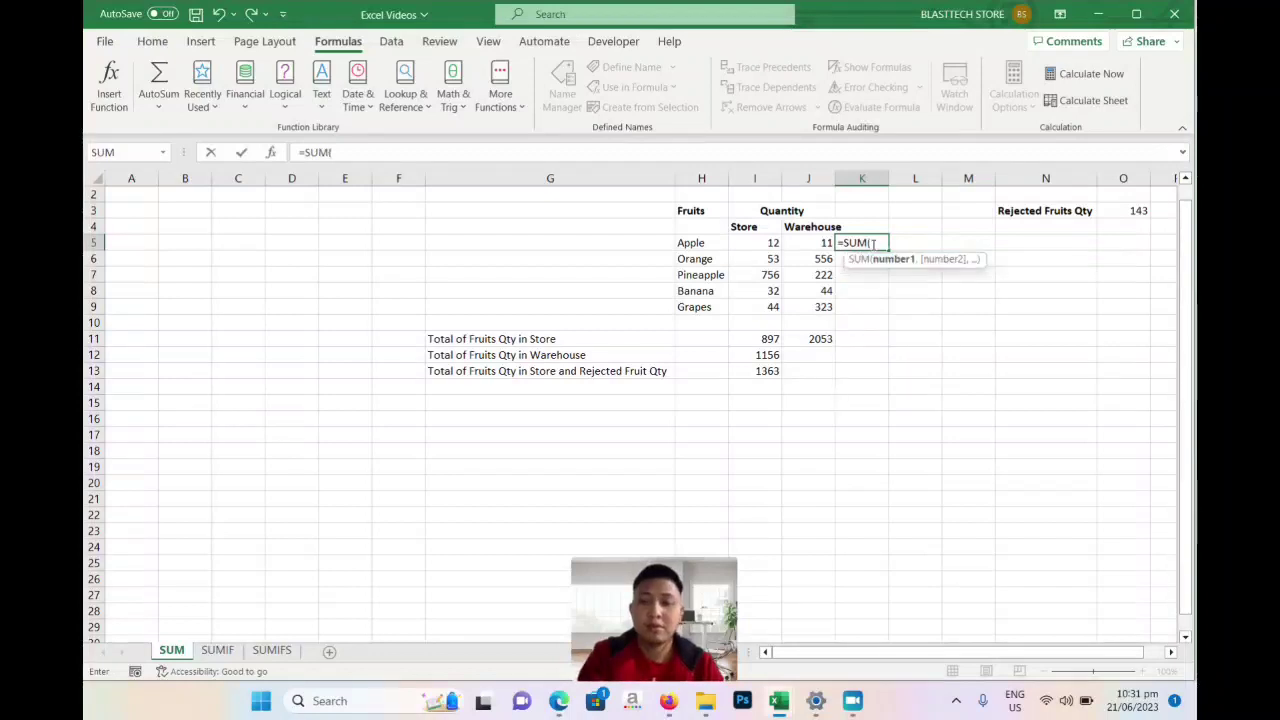
left_click_drag(775, 244, 815, 248)
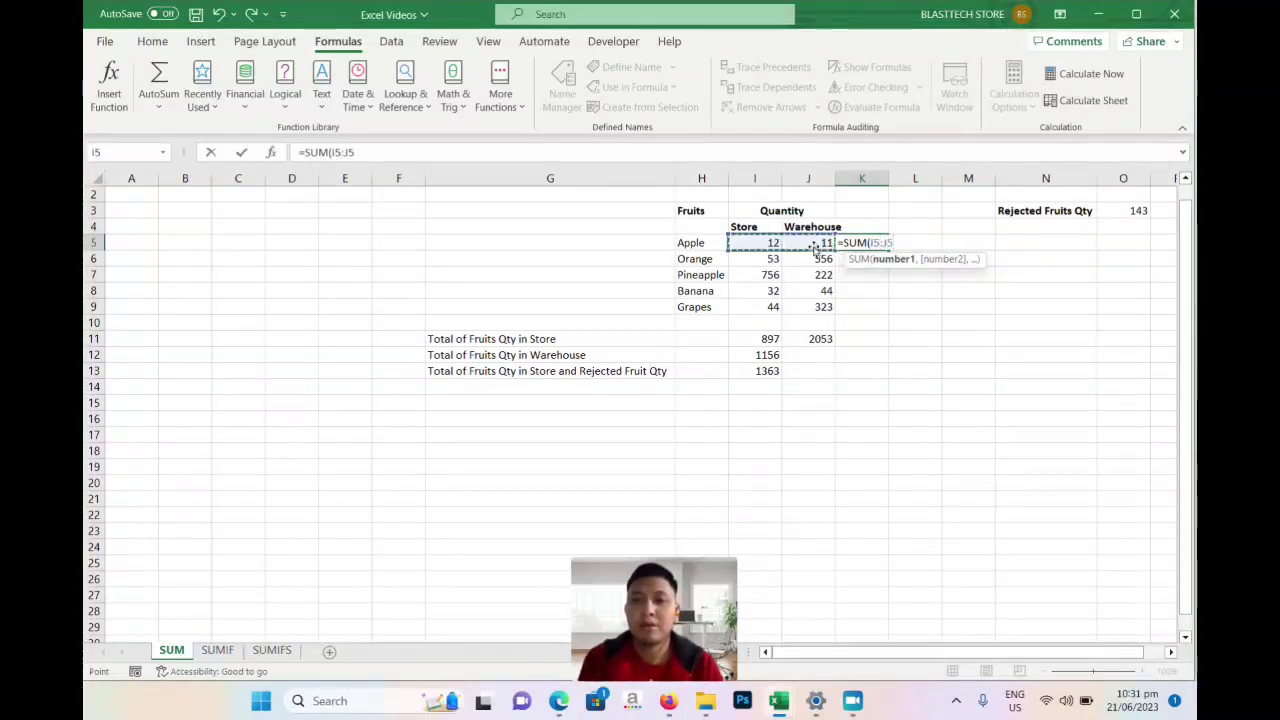
key("Return")
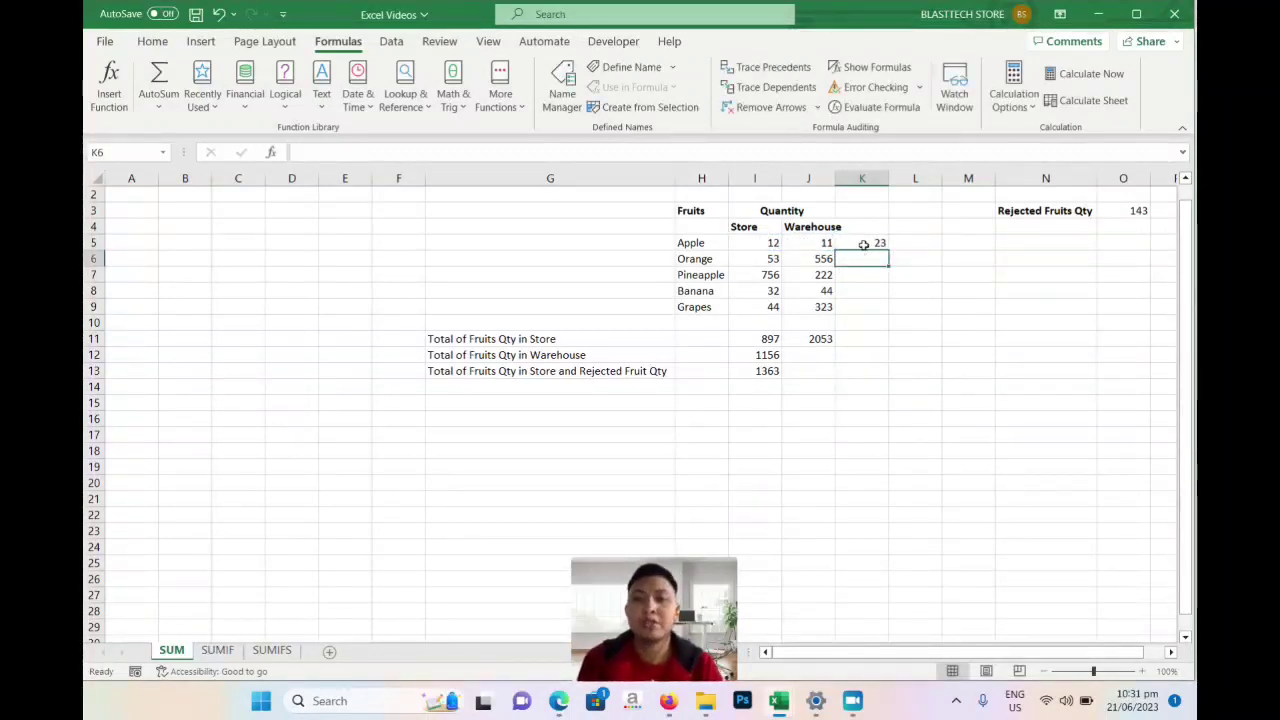
left_click(863, 245)
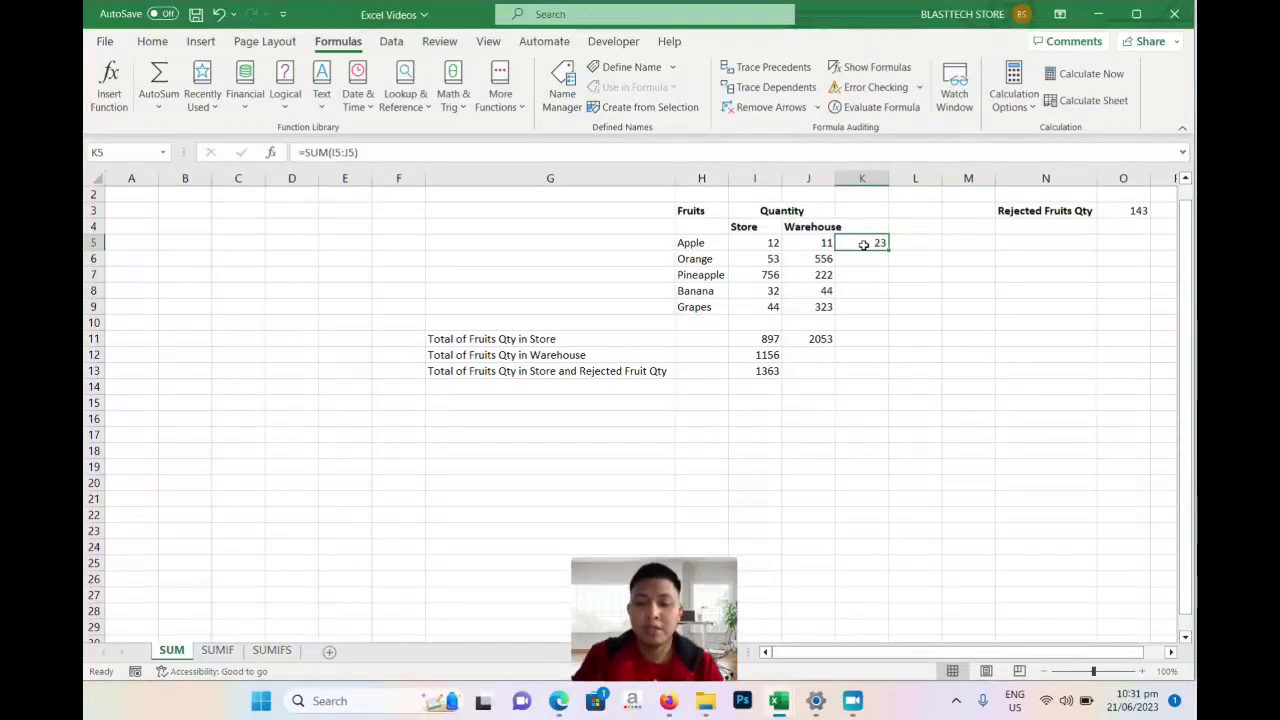
key("Delete")
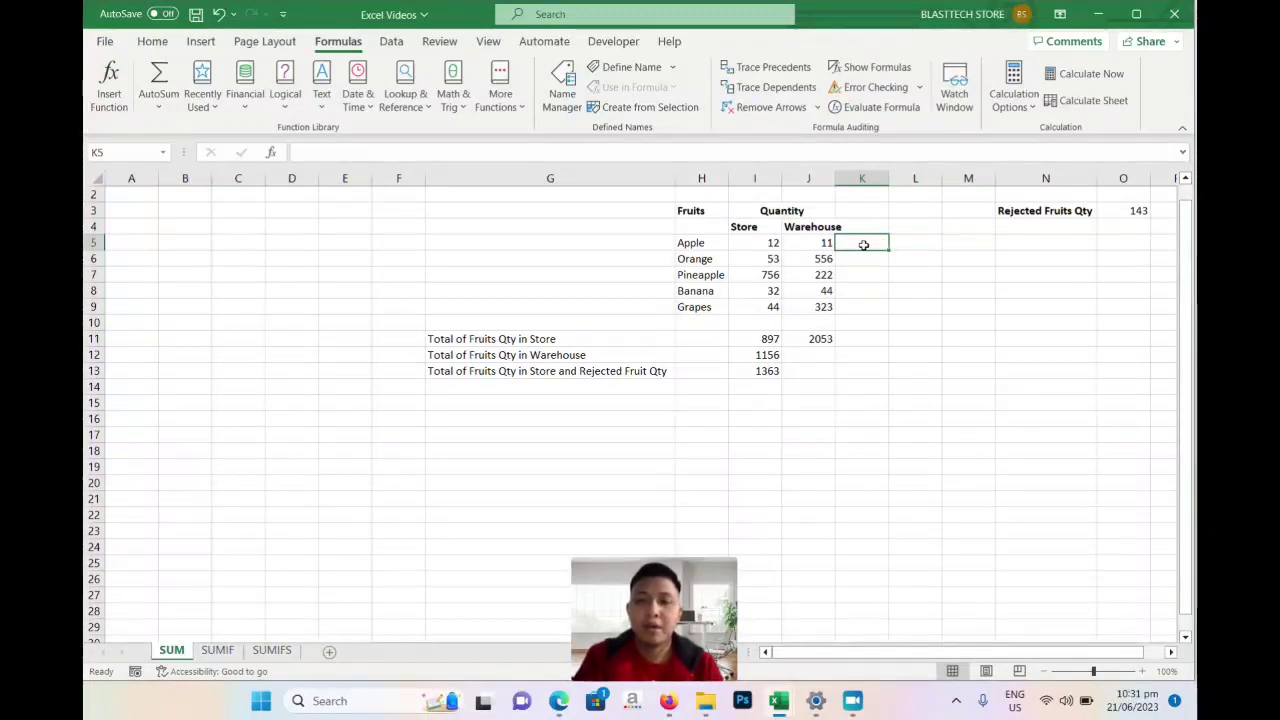
left_click(858, 319)
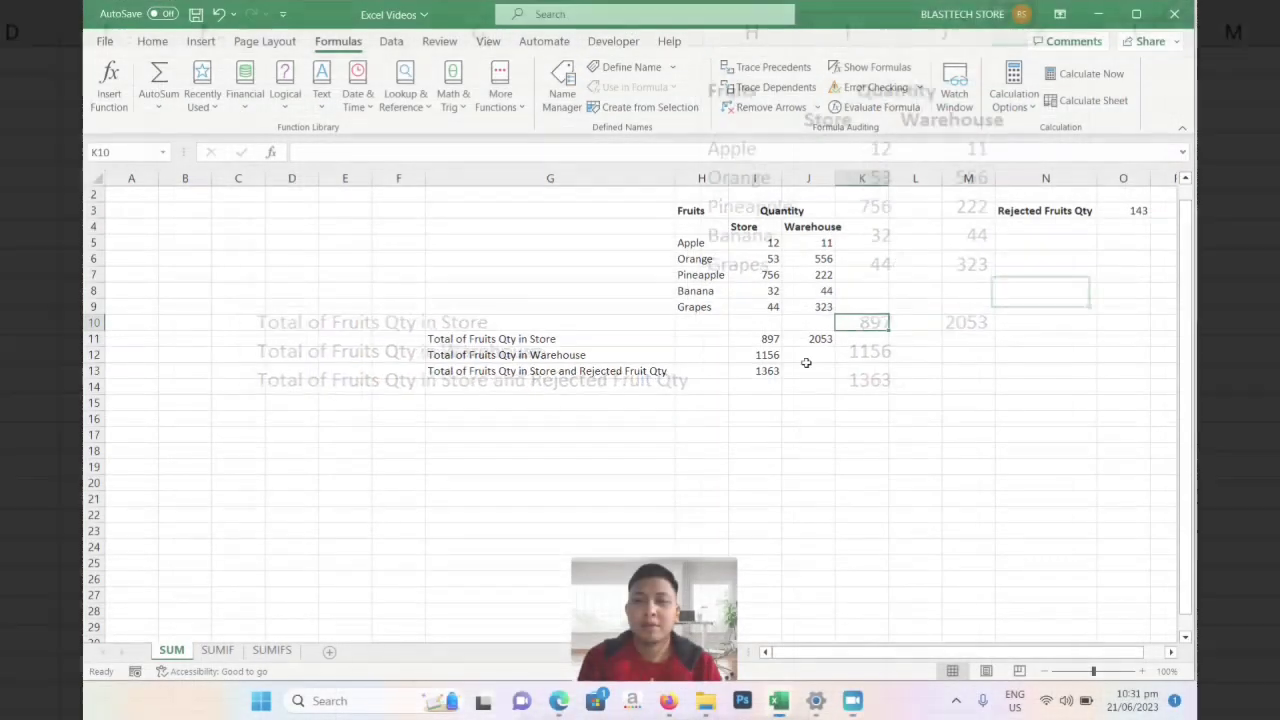
Step: Start =SUM( in J12 and drag over the warehouse quantities from J5
left_click(807, 360)
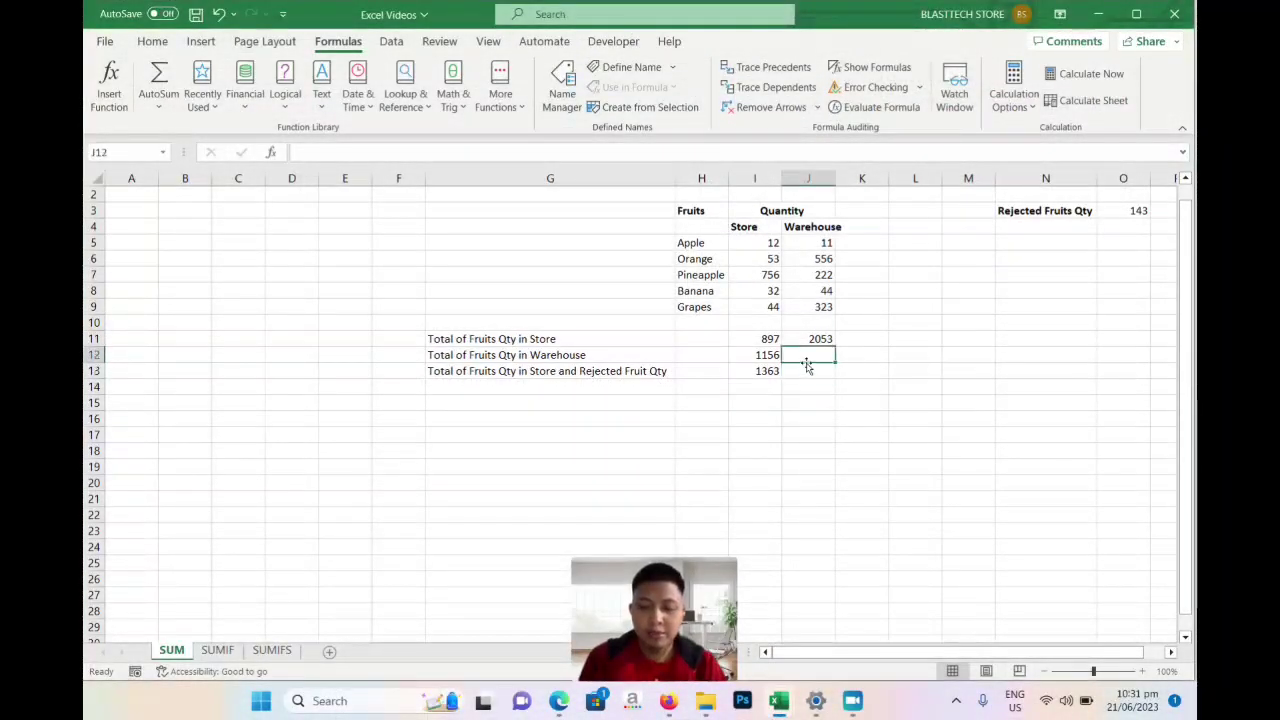
type("=")
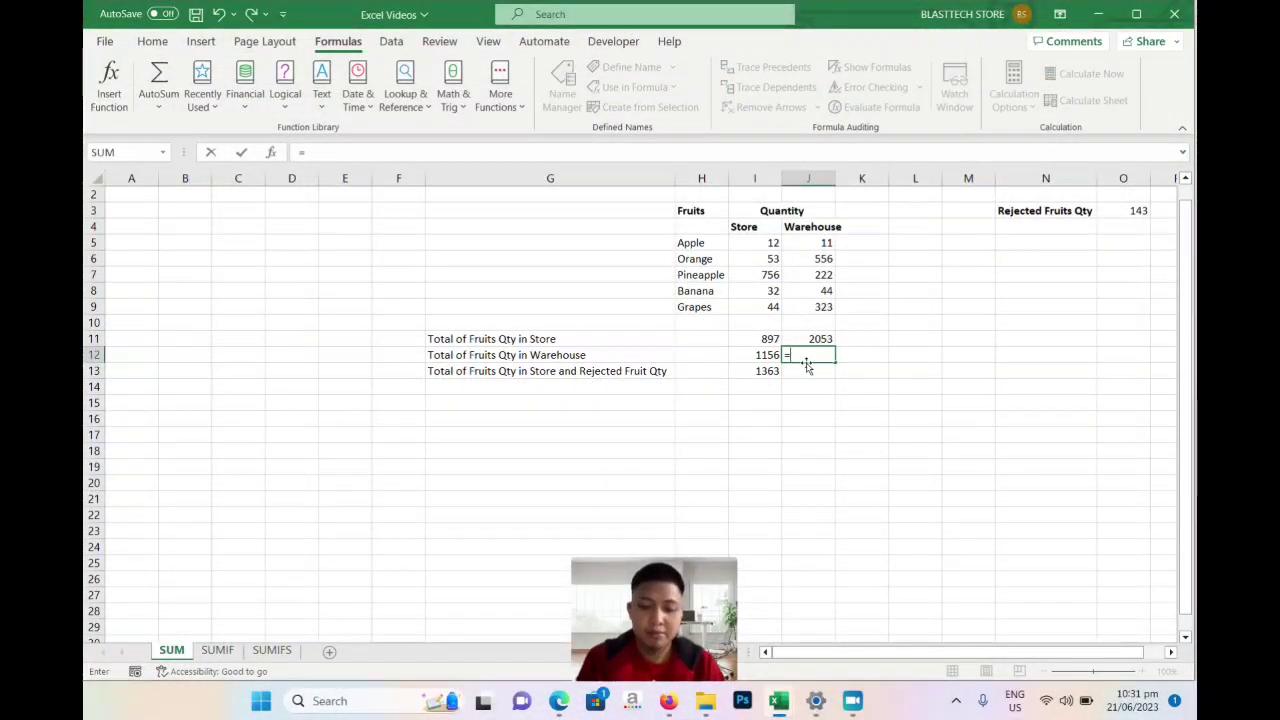
type("SUM(")
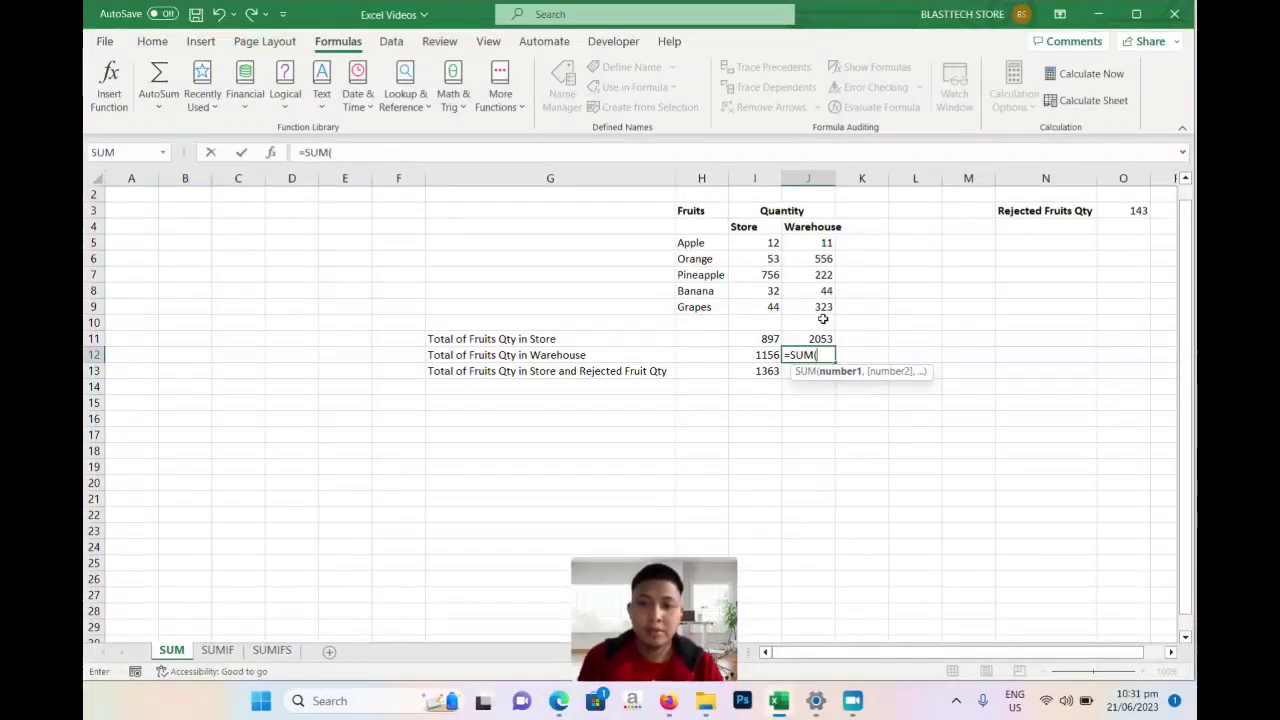
left_click_drag(823, 311, 829, 287)
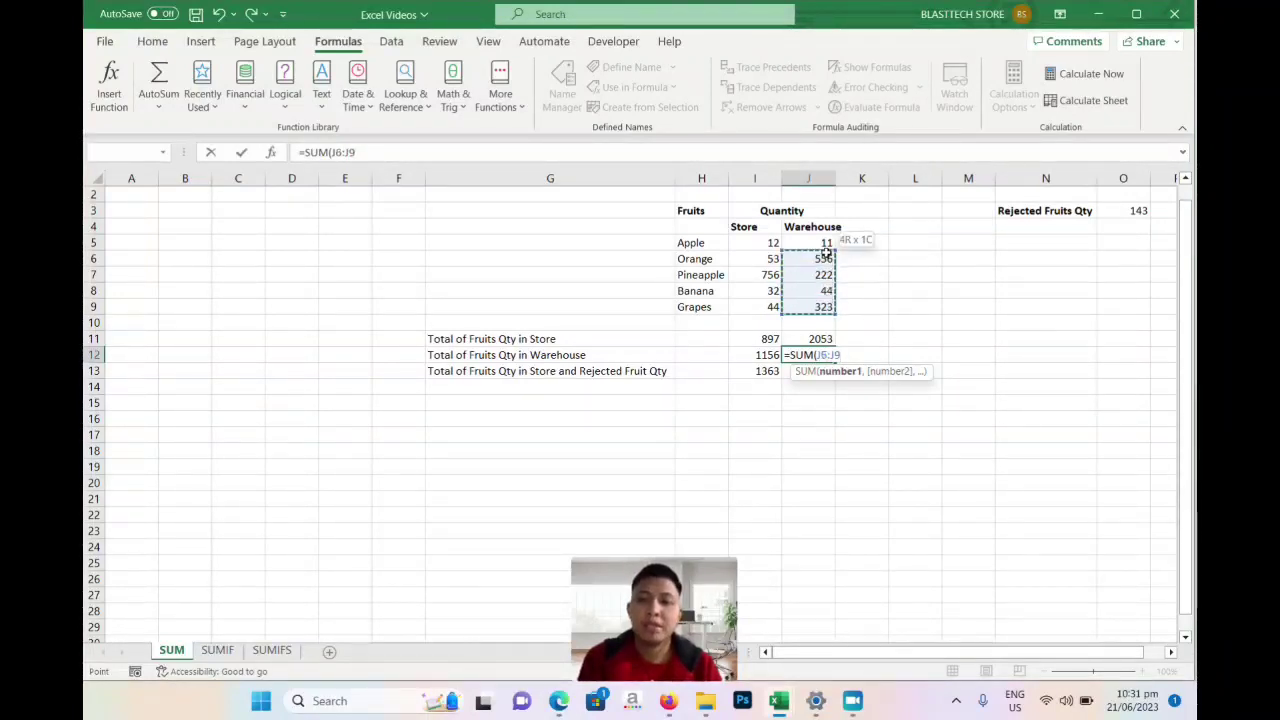
left_click_drag(829, 287, 826, 290)
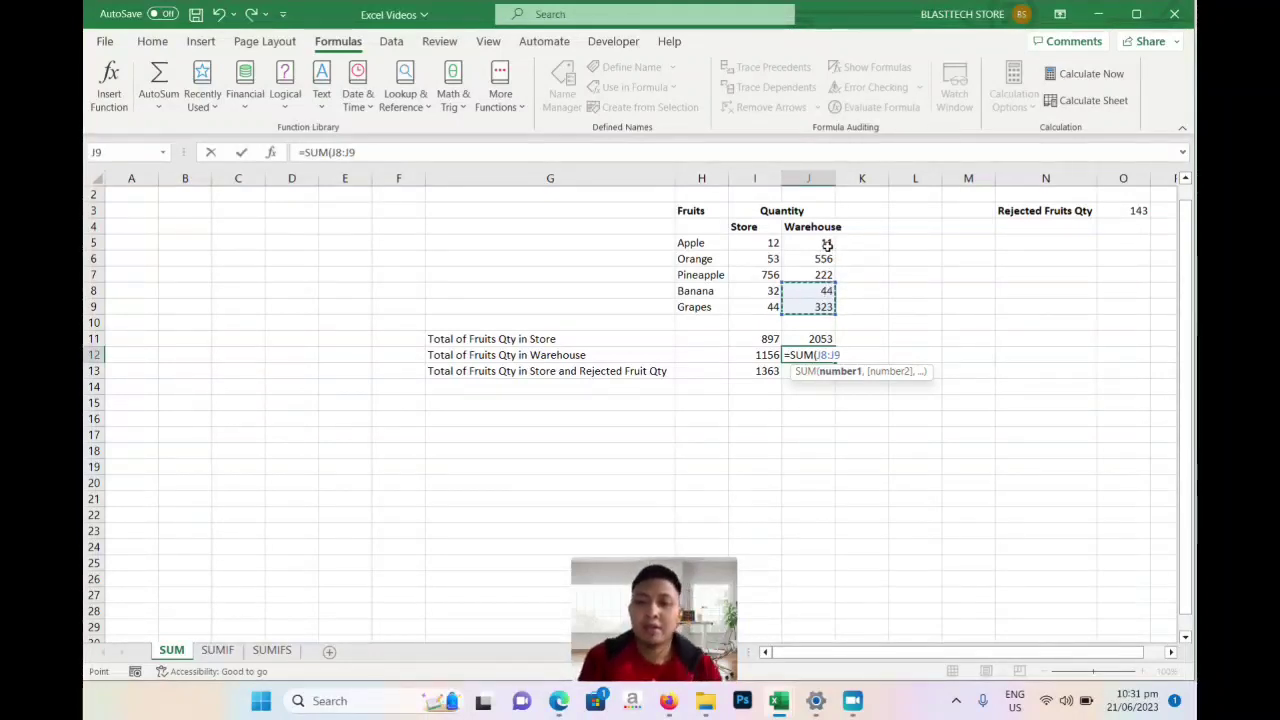
mouse_move(827, 244)
left_mouse_down()
mouse_move(837, 463)
mouse_move(829, 296)
left_mouse_up()
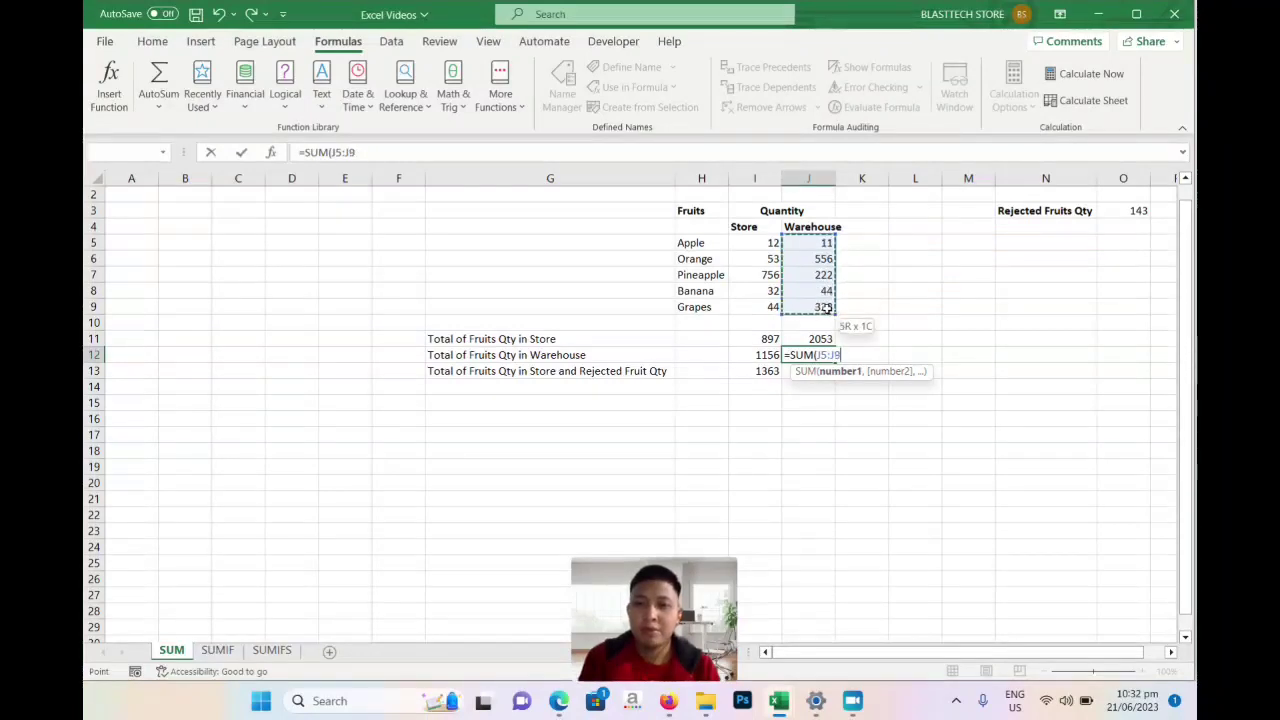
mouse_move(829, 296)
left_mouse_down()
mouse_move(836, 240)
mouse_move(829, 258)
mouse_move(823, 247)
left_mouse_up()
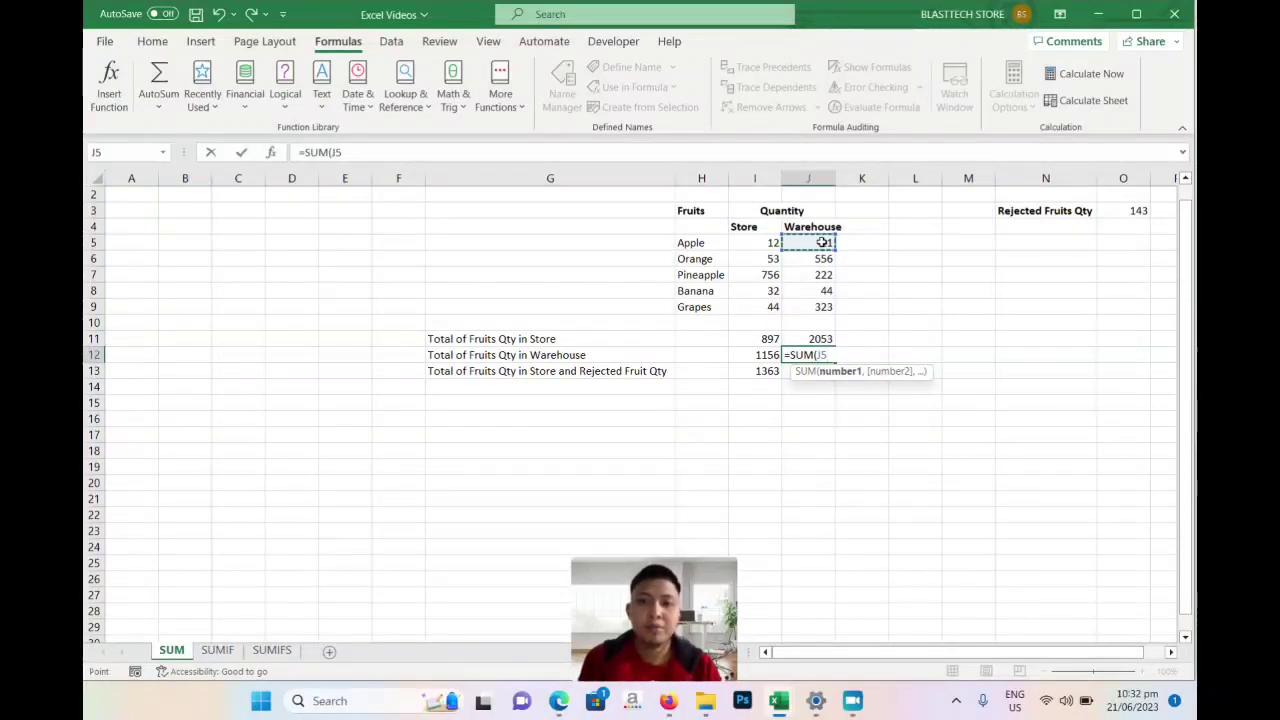
Step: Settle the J12 range on J5:J9 and commit, showing 1156
left_click_drag(822, 242, 822, 258)
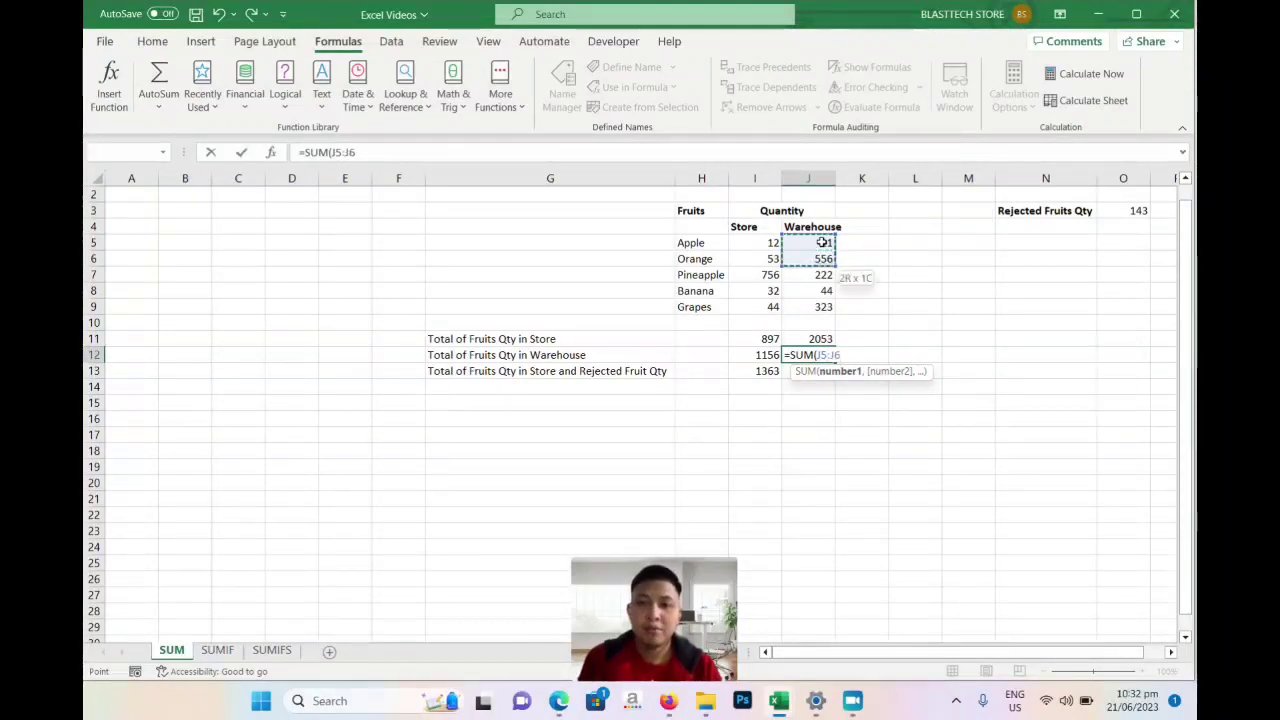
key("shift+Down")
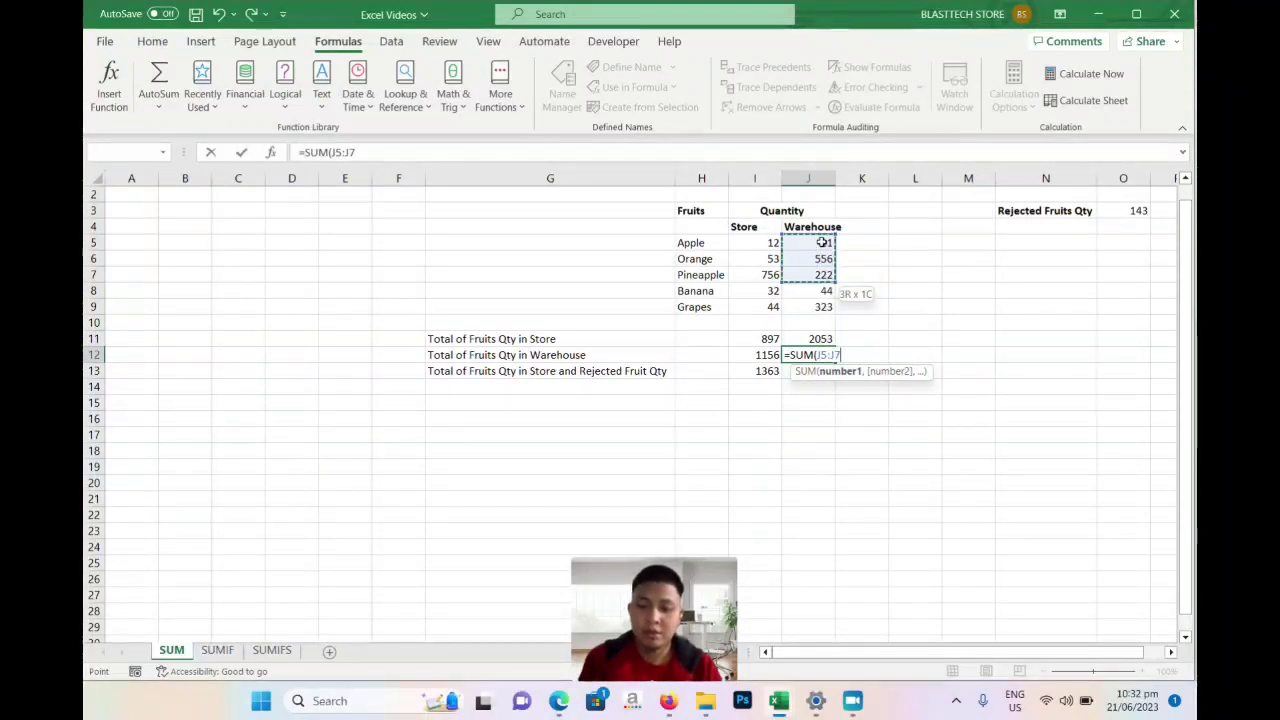
left_click(822, 242)
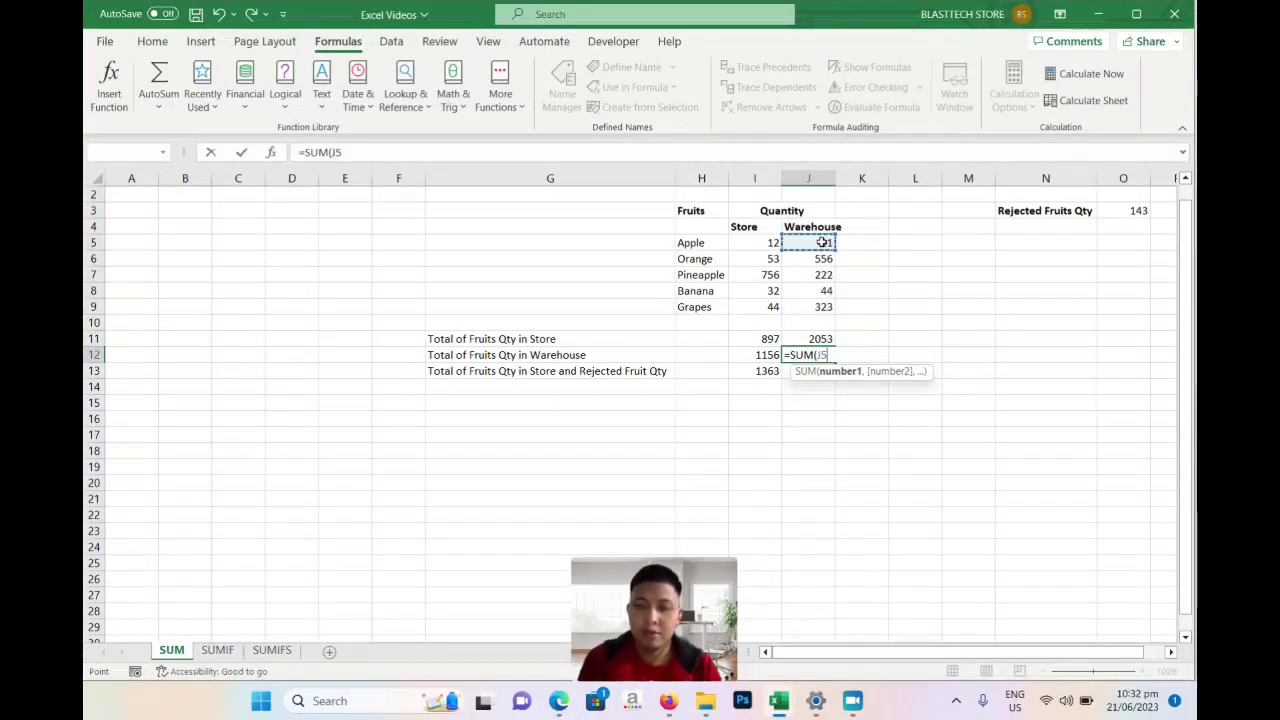
key("shift+Down")
key("shift+Down")
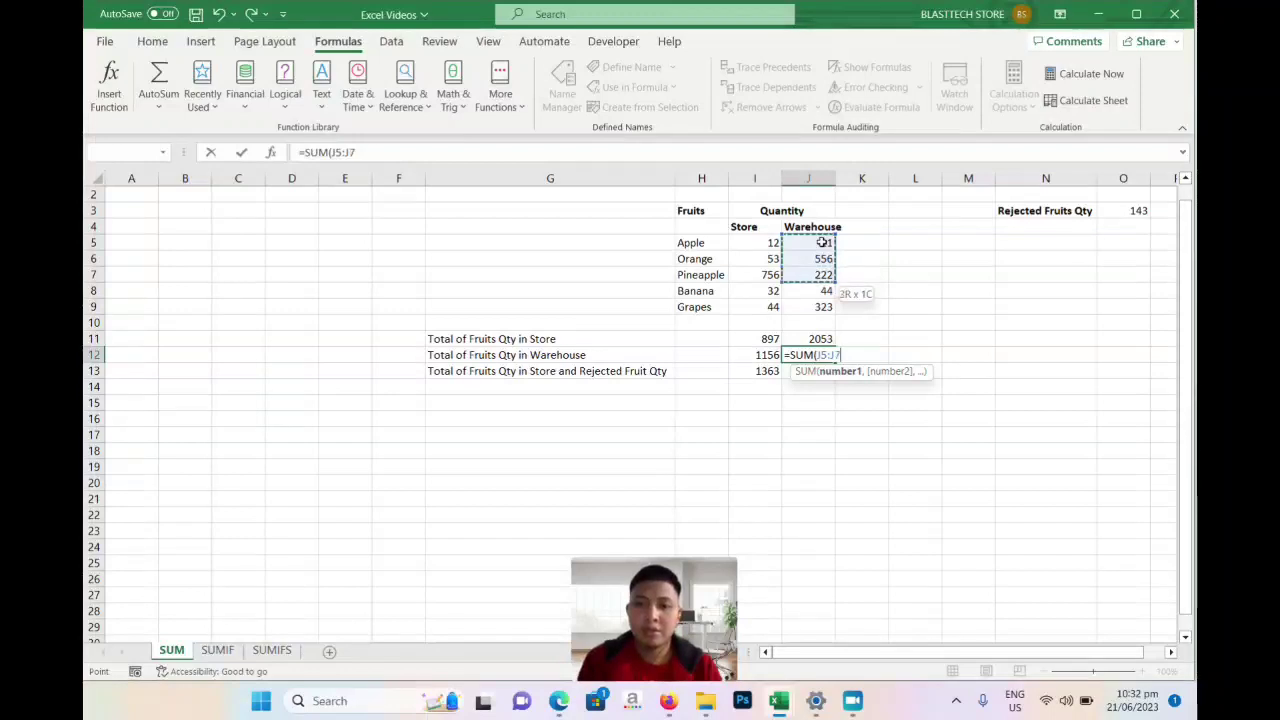
key("shift+Down")
key("shift+Down")
key("shift+Up")
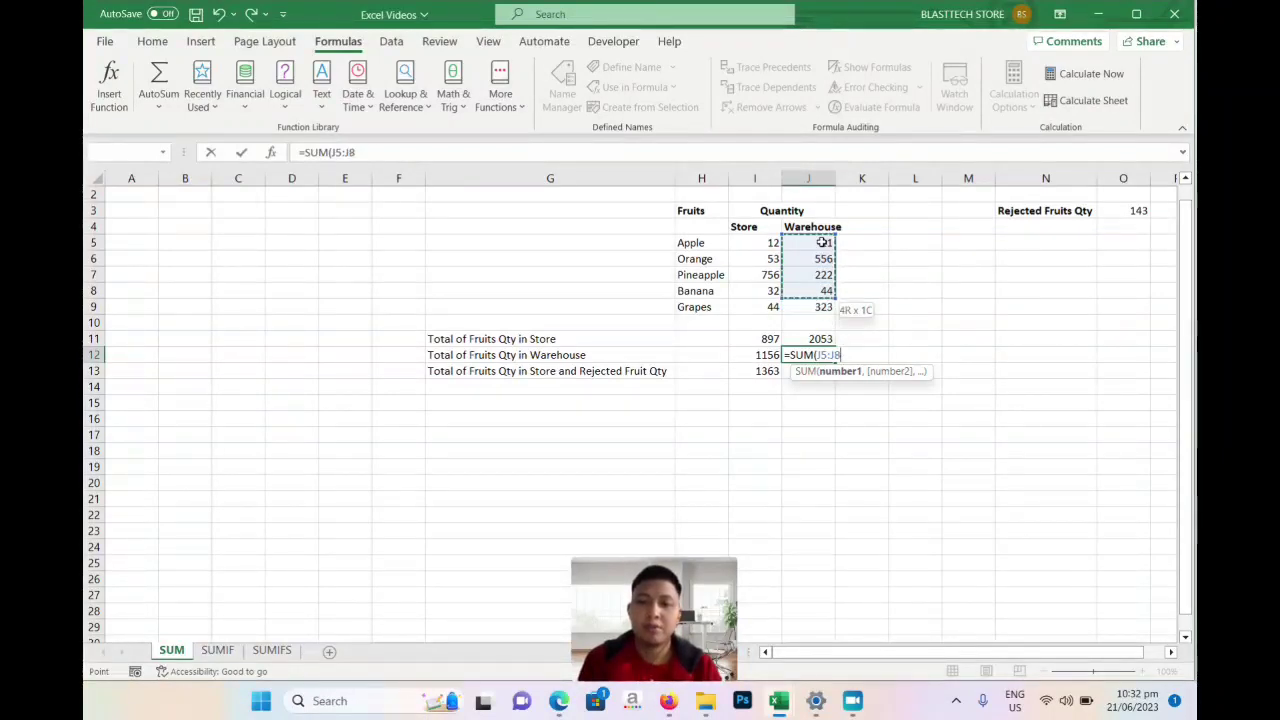
key("shift+Up")
key("shift+Up")
key("shift+Down")
key("shift+Down")
key("shift+Down")
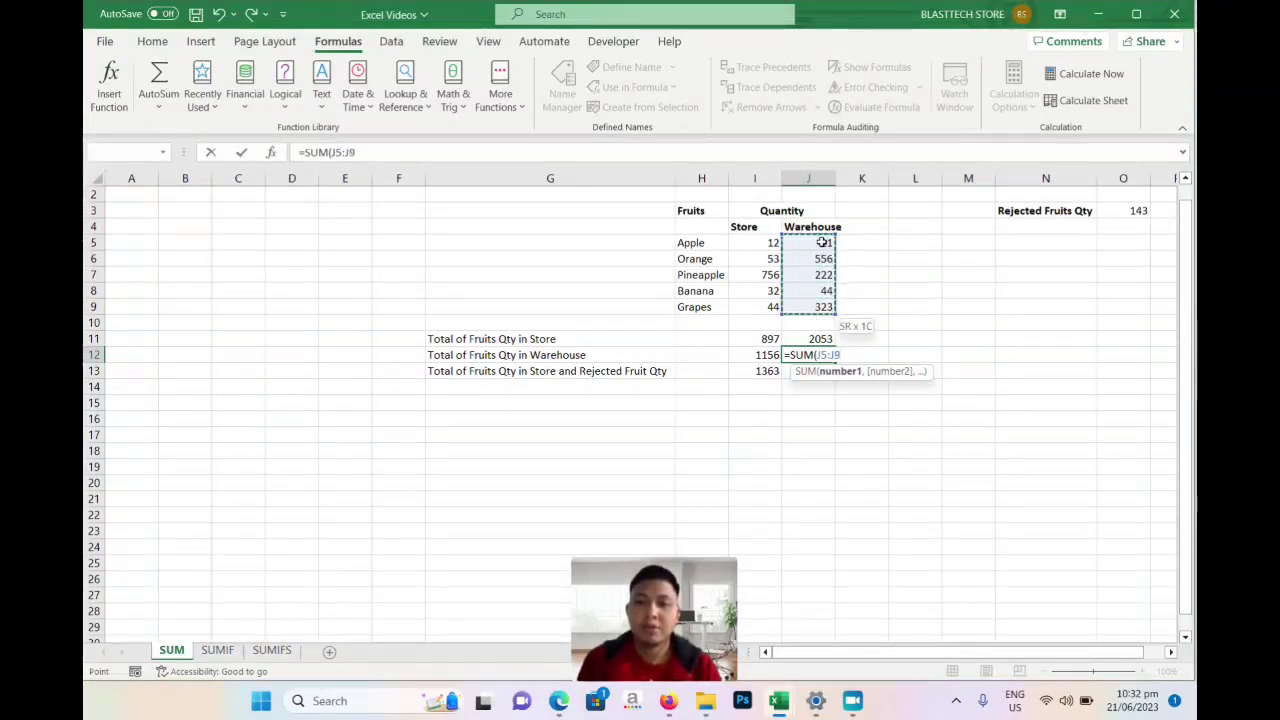
key("Return")
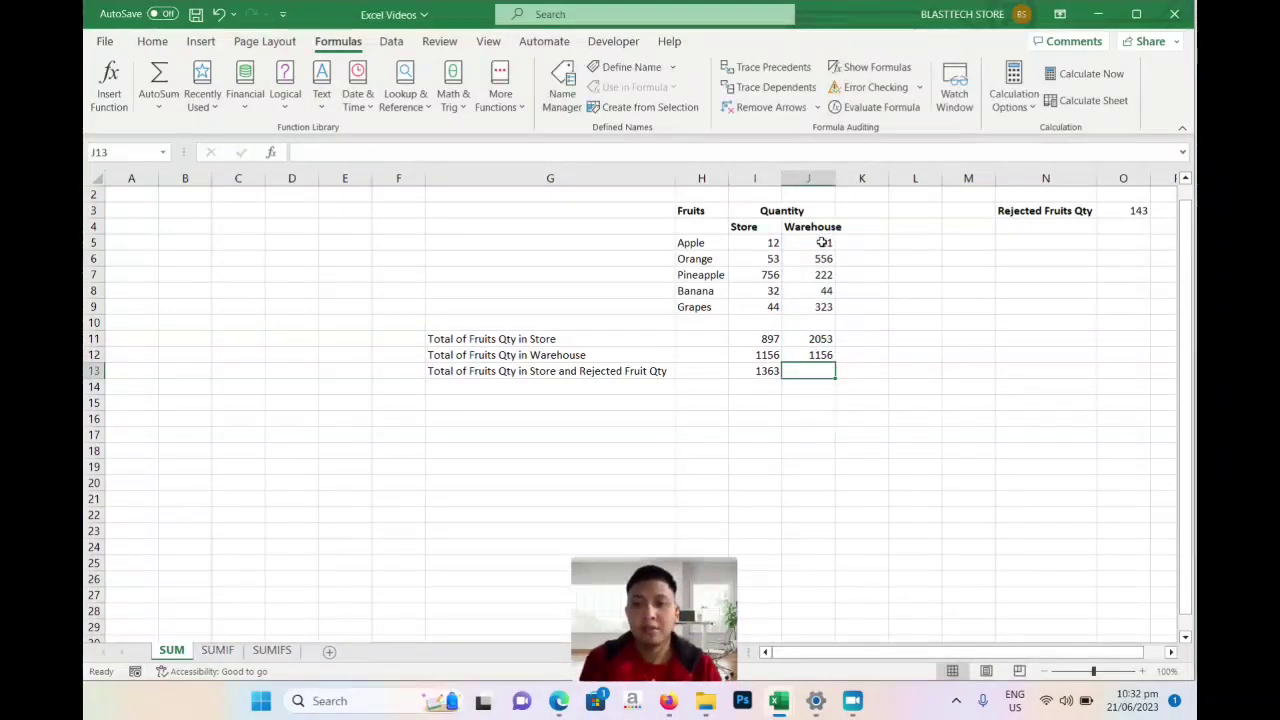
key("Up")
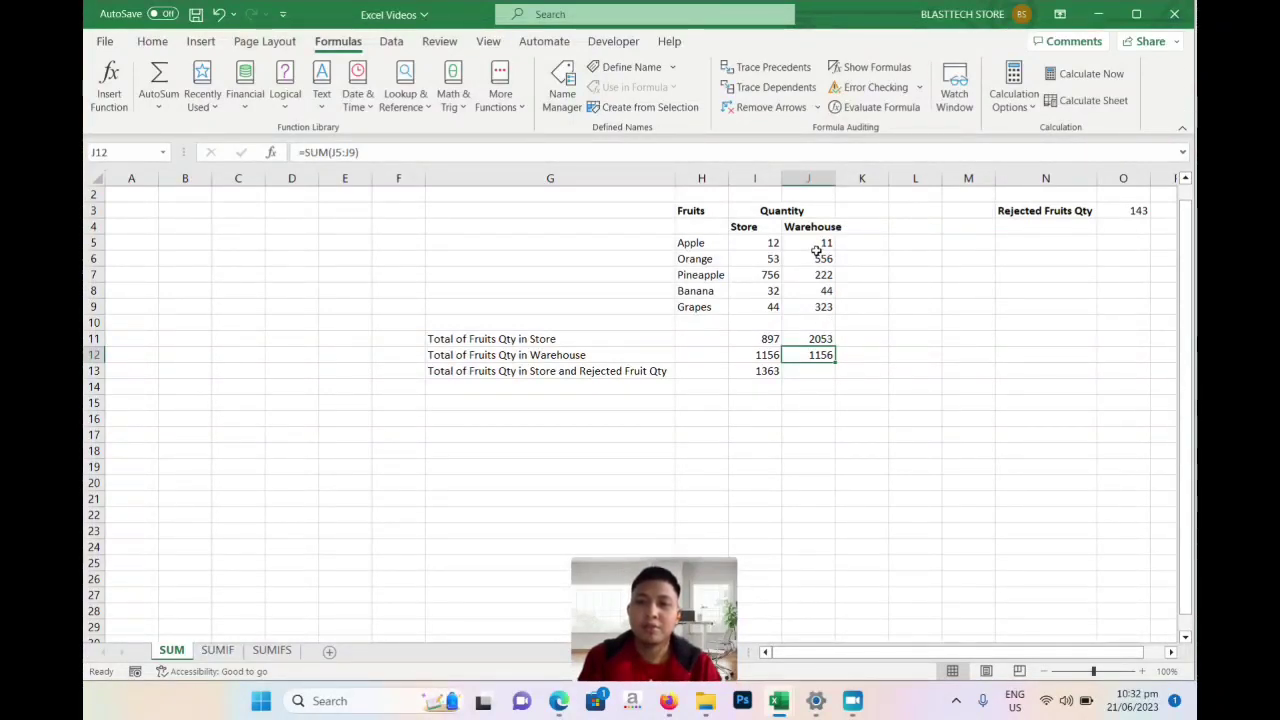
Step: Copy the warehouse quantities J5:J9 (11, 556, 222, 44, 323)
mouse_move(817, 256)
left_mouse_down()
mouse_move(825, 279)
mouse_move(826, 243)
left_mouse_up()
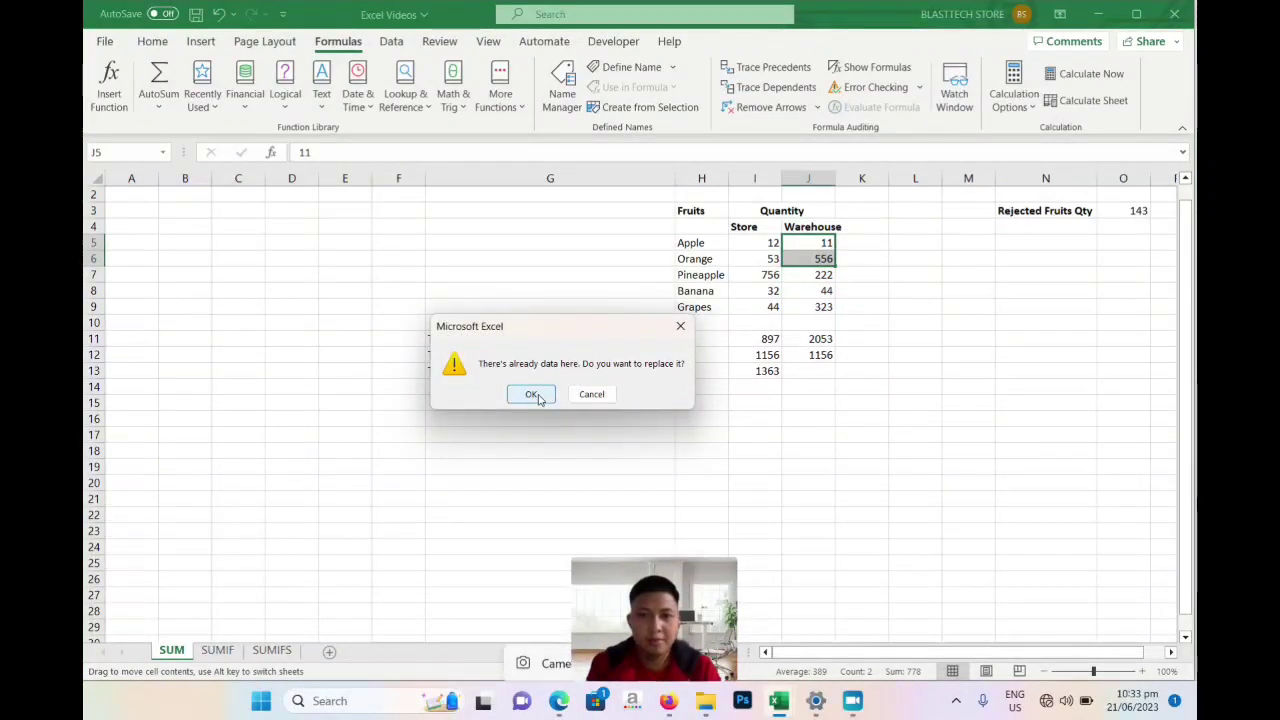
left_click(591, 394)
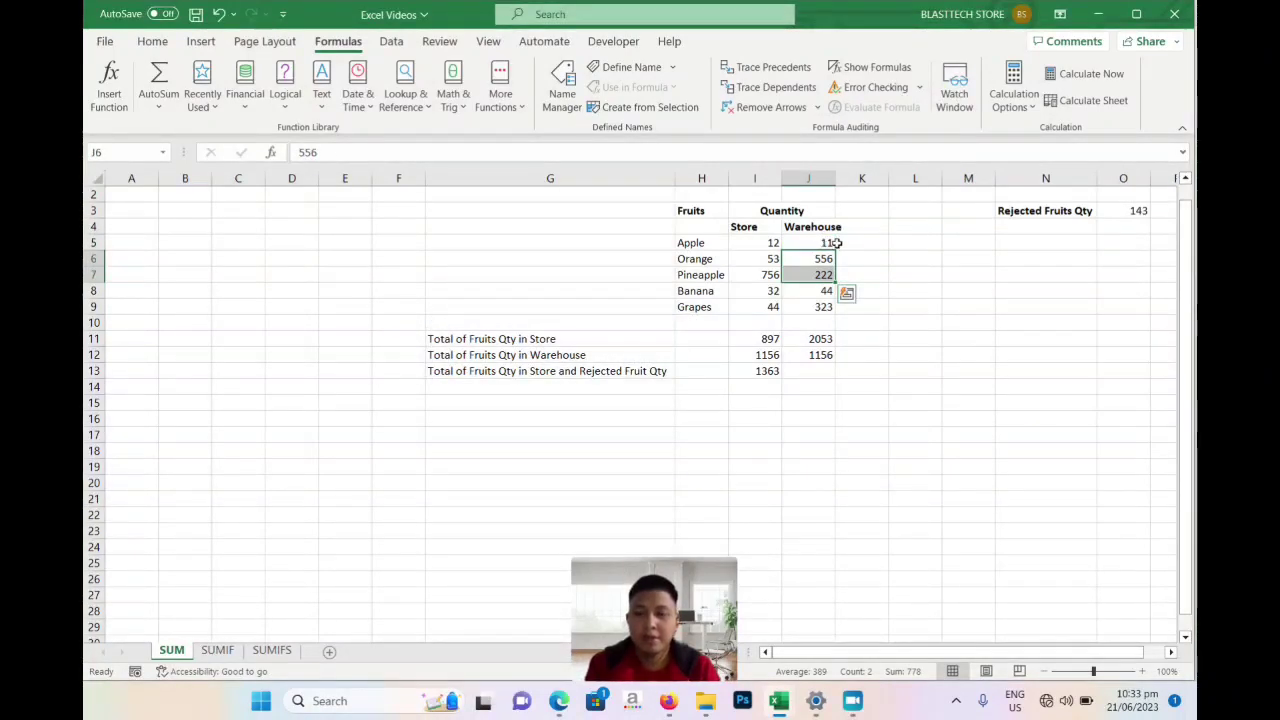
left_click_drag(828, 243, 825, 306)
key("ctrl+c")
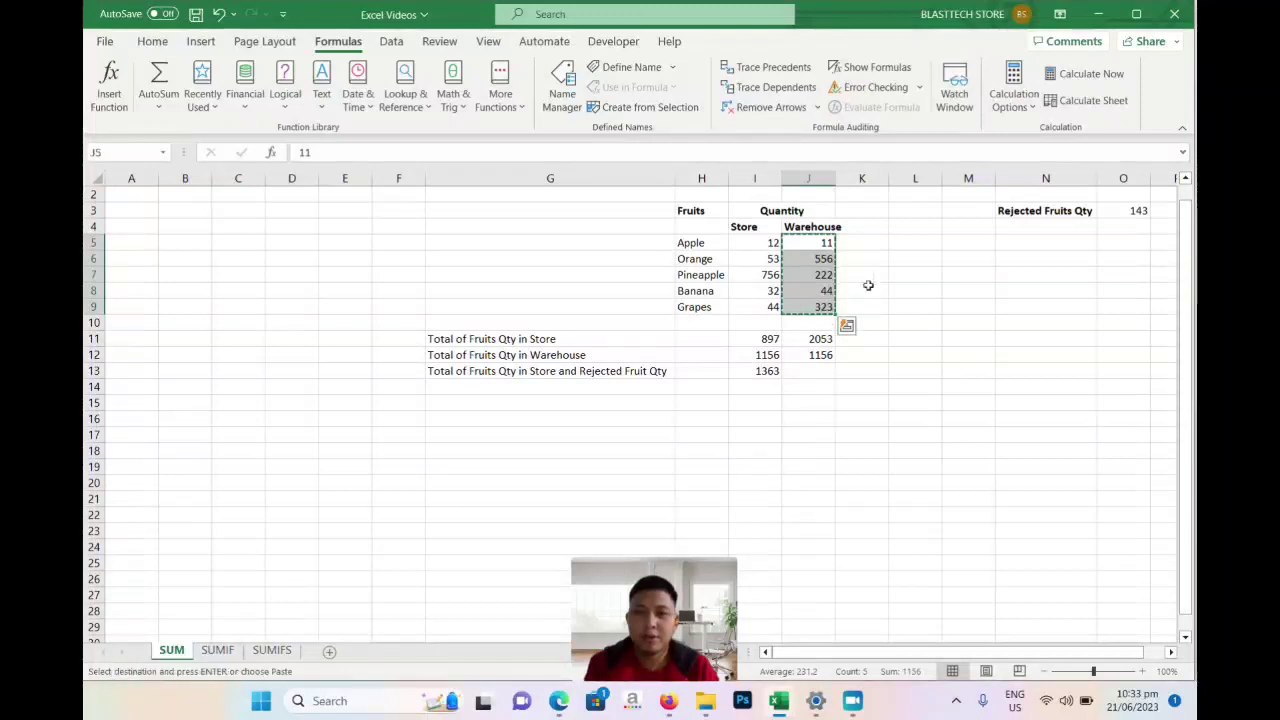
Step: Paste the copied values repeatedly down column L to fill L5:L20
left_click_drag(900, 243, 893, 498)
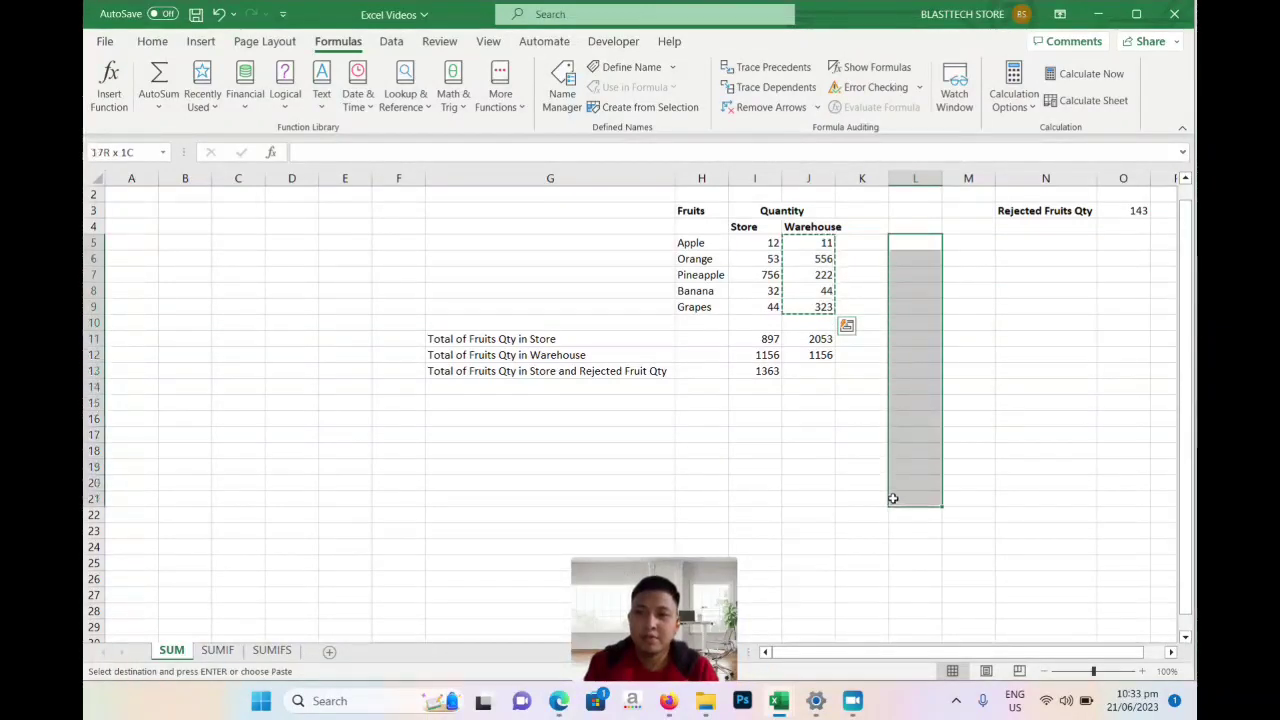
key("ctrl+v")
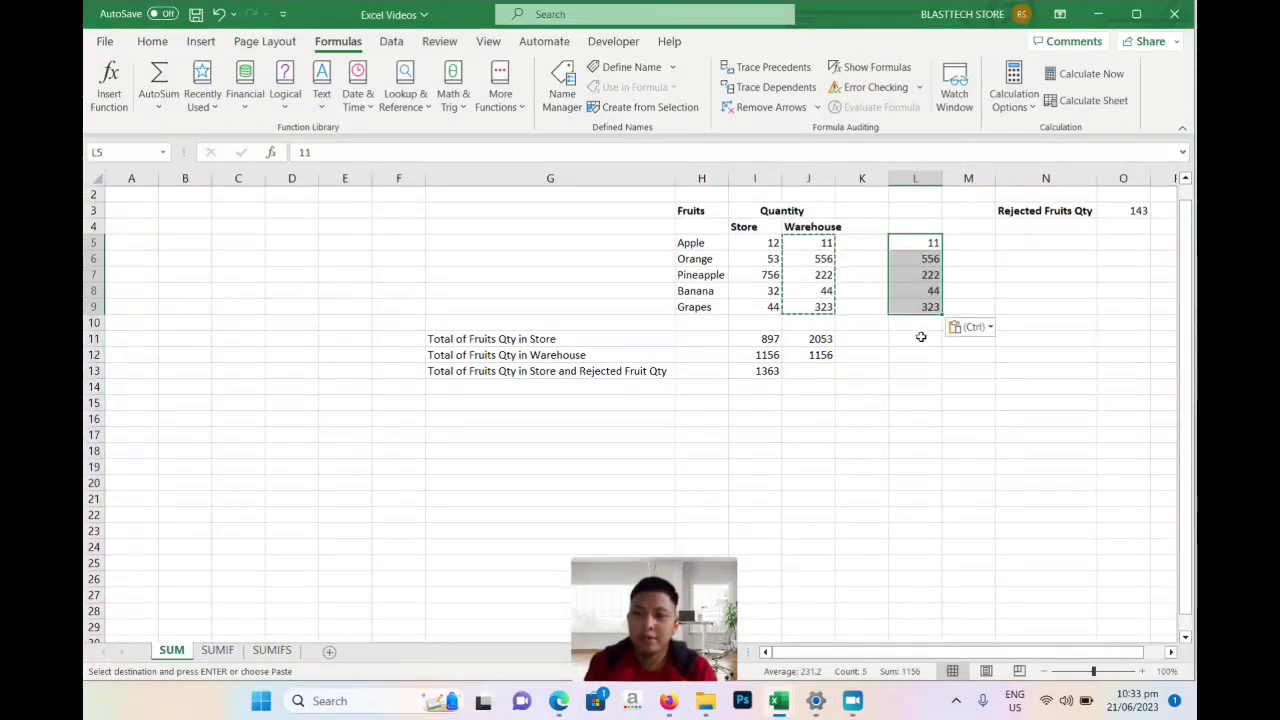
left_click(921, 337)
key("ctrl+v")
key("Up")
key("Up")
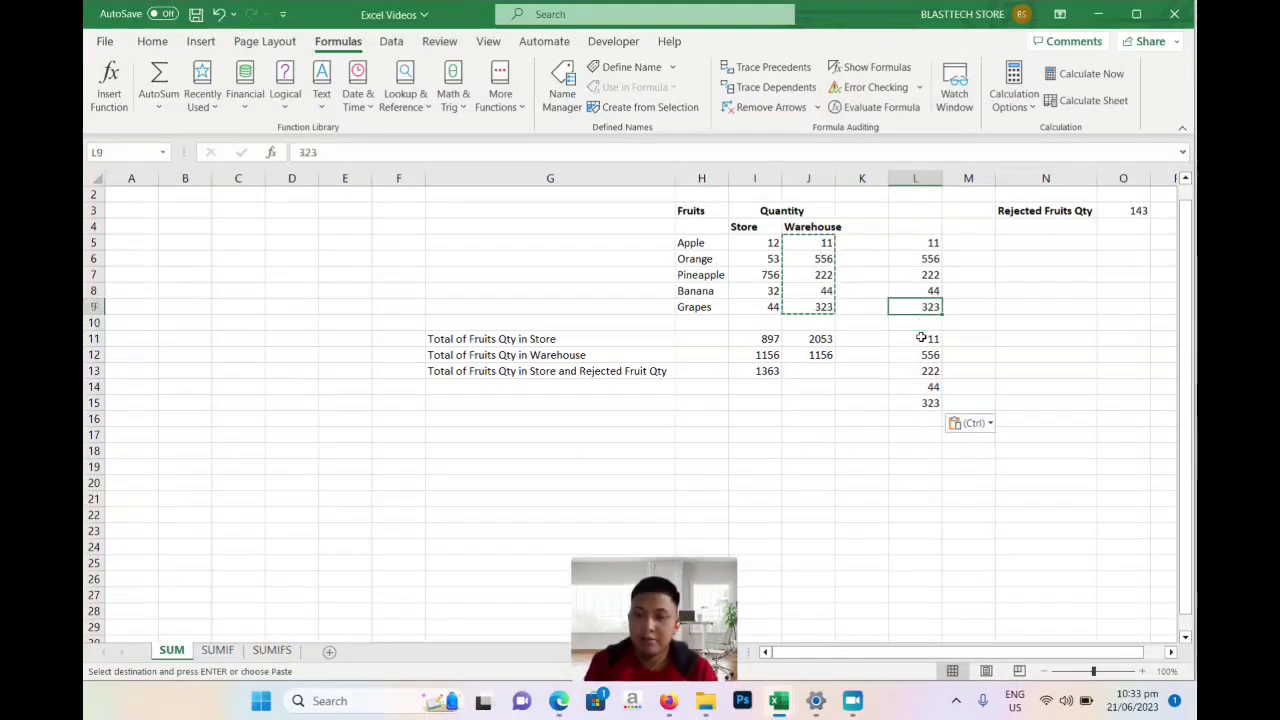
key("Down")
key("ctrl+v")
key("Down")
key("Down")
key("Down")
key("Down")
key("Down")
key("Down")
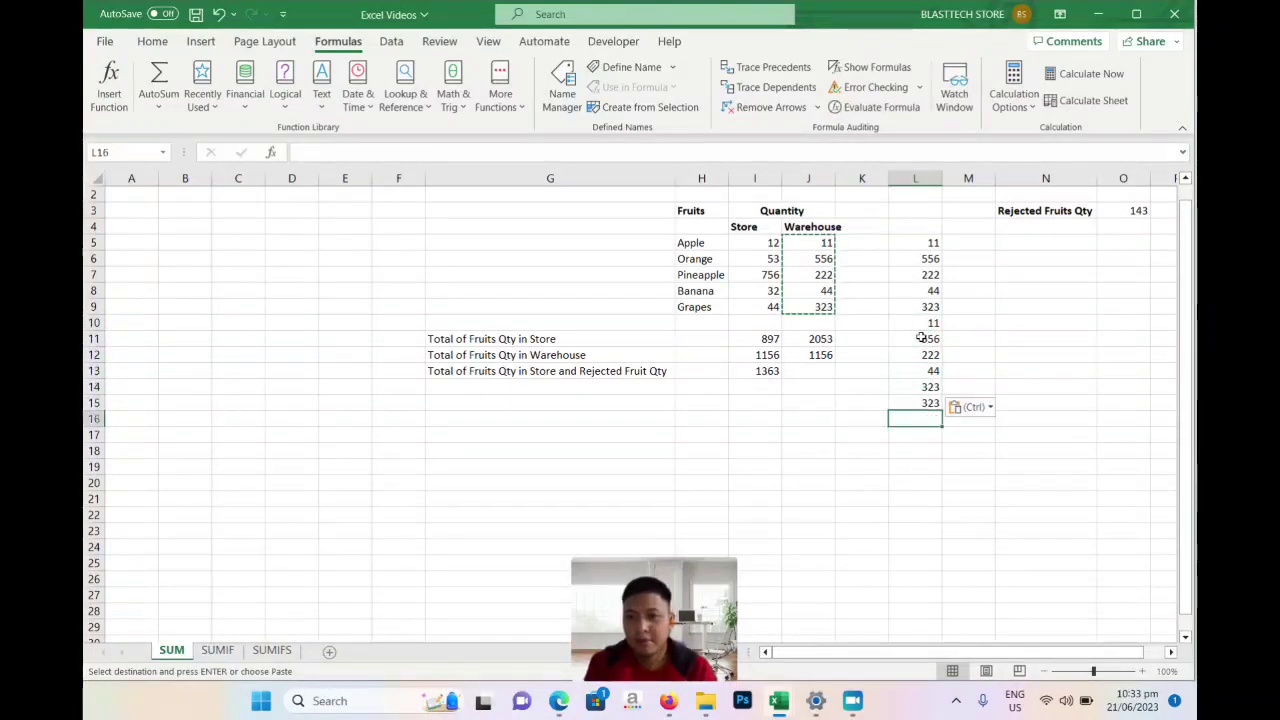
key("ctrl+v")
left_click(900, 503)
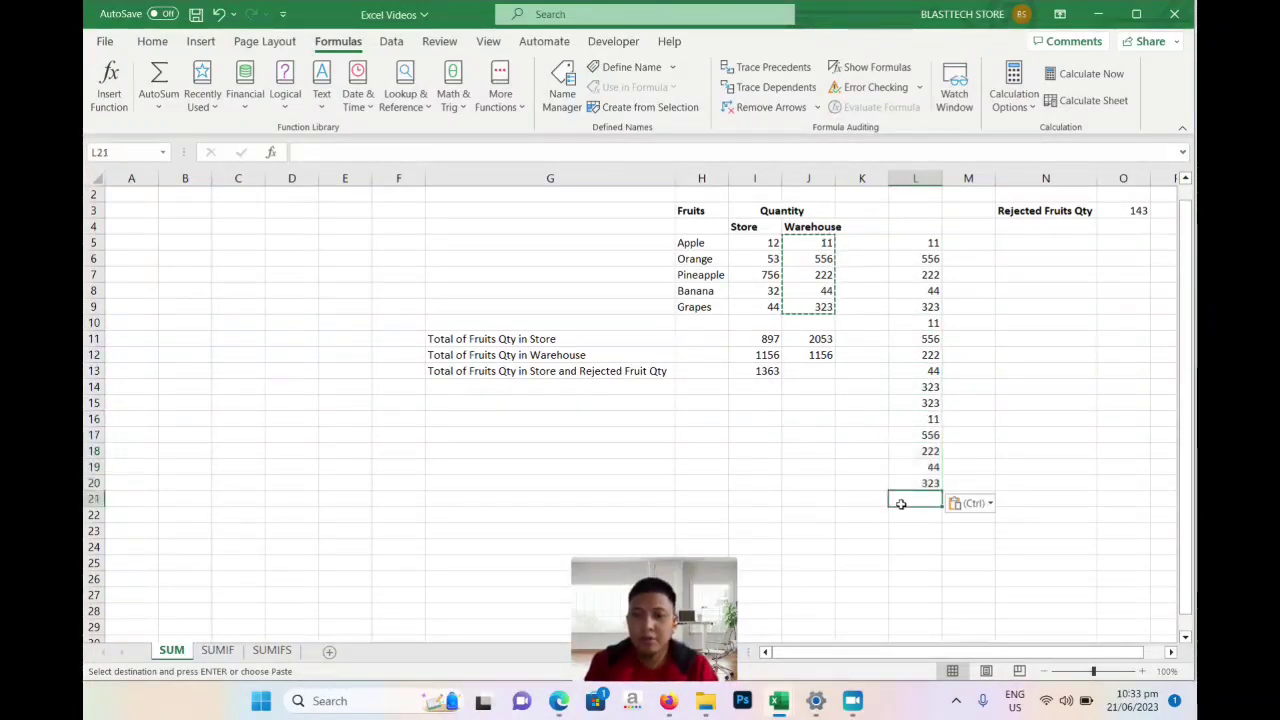
Step: Start a SUM formula in L21 with L19:L20 as its range
key("Escape")
type("=")
key("Up")
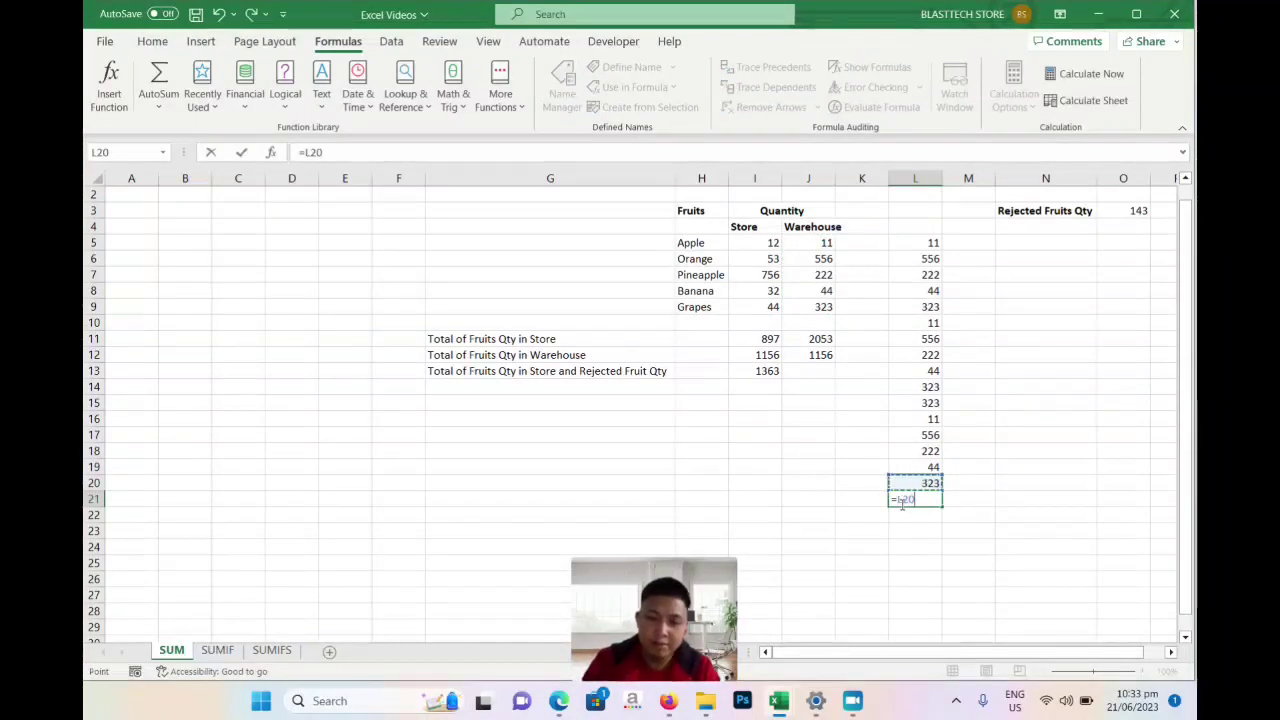
key("BackSpace")
key("BackSpace")
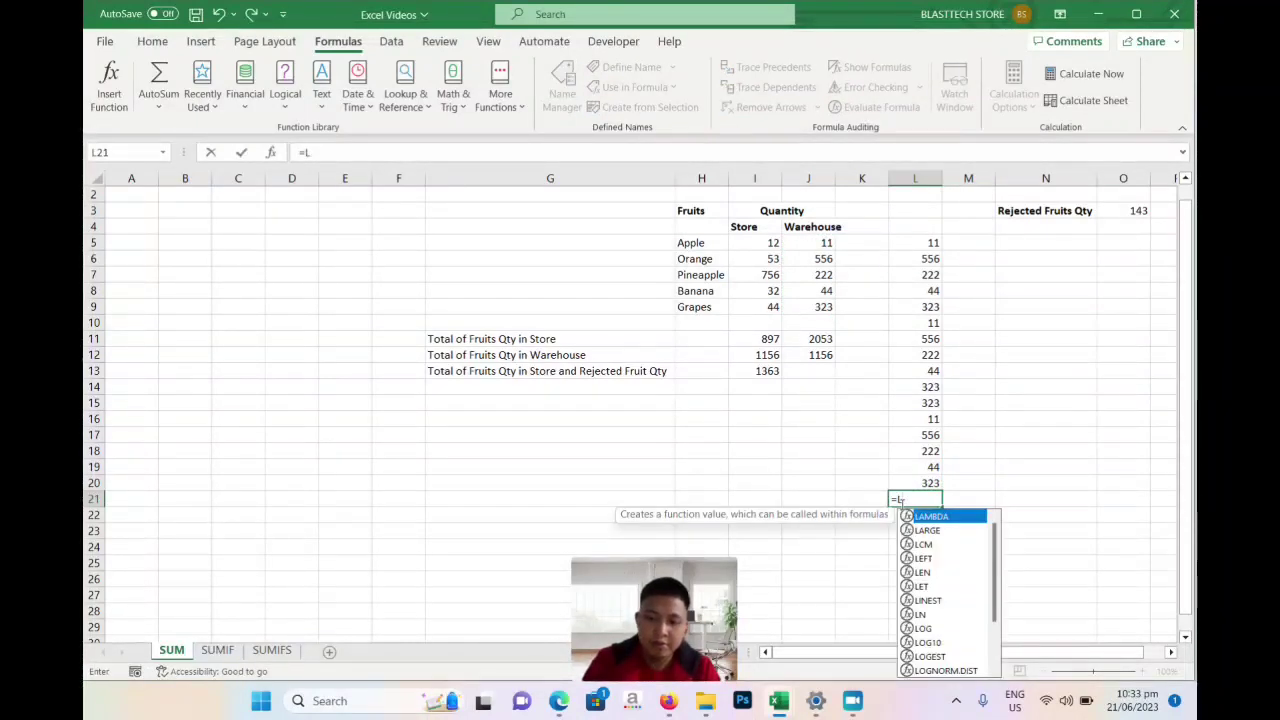
key("BackSpace")
type("SUM(")
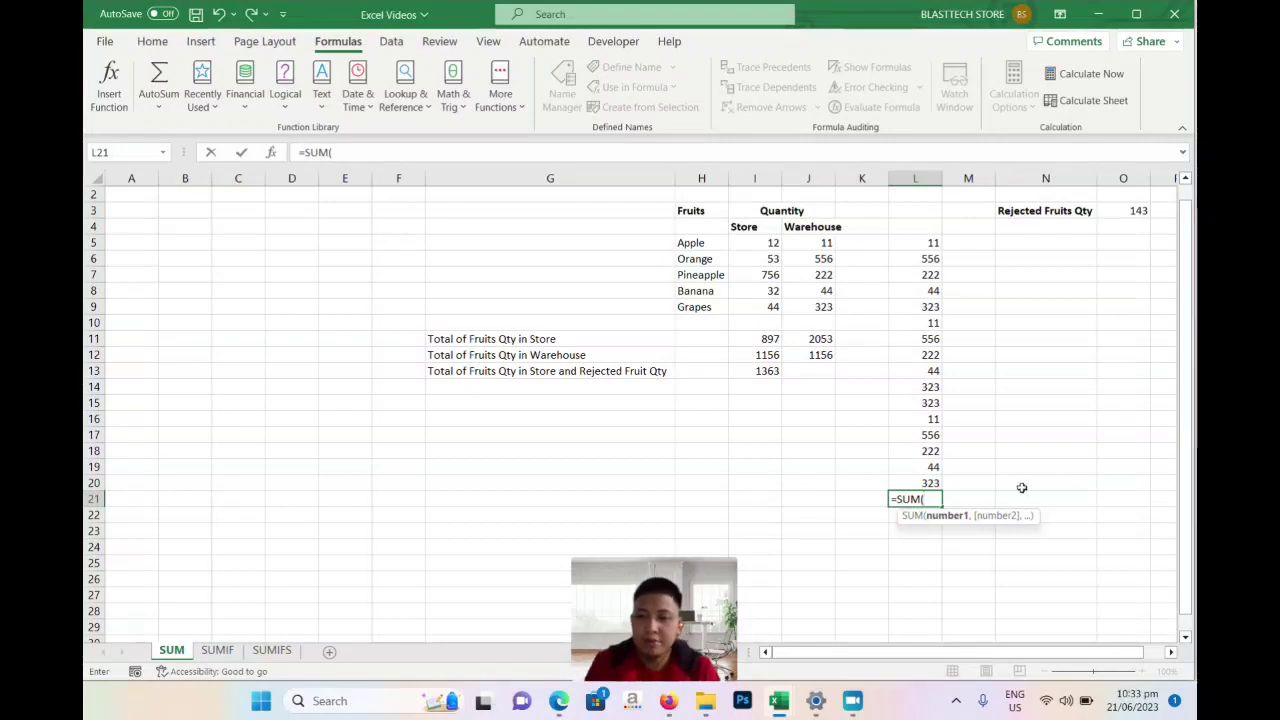
left_click_drag(932, 467, 933, 483)
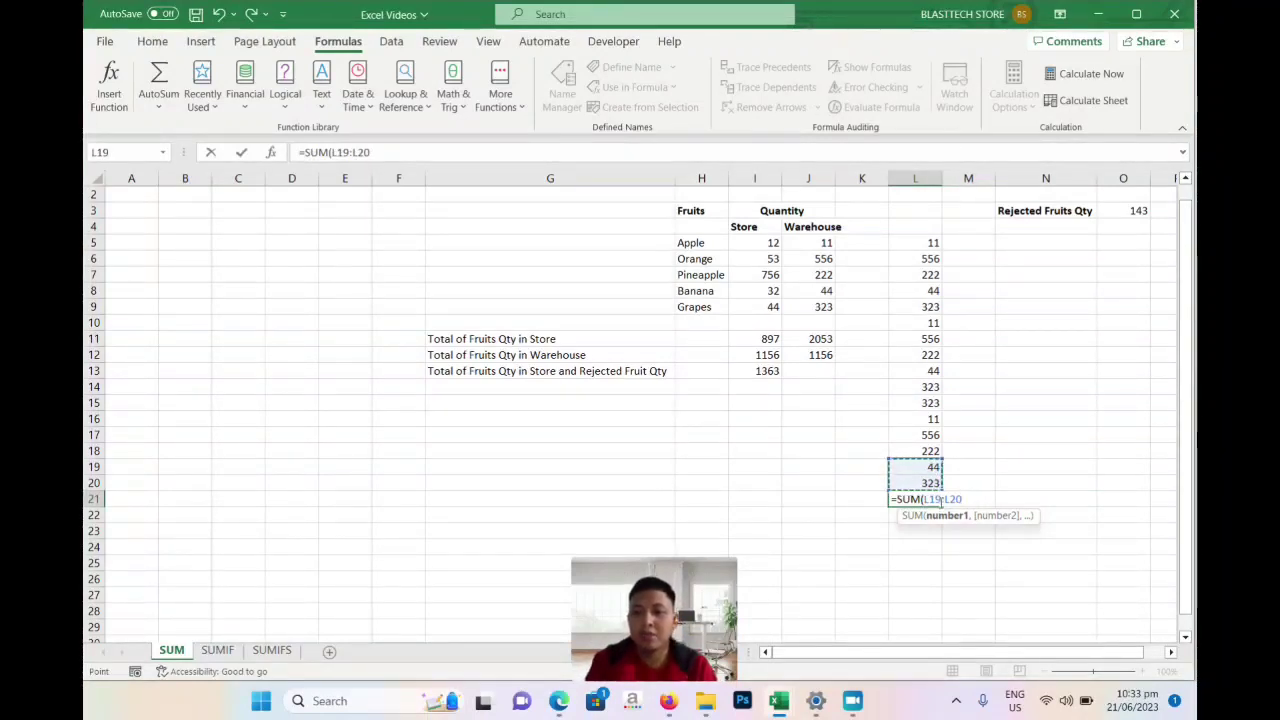
Step: Change the range start to L5 so L21 reads =SUM(L5:L20), totalling 3791
left_click(937, 499)
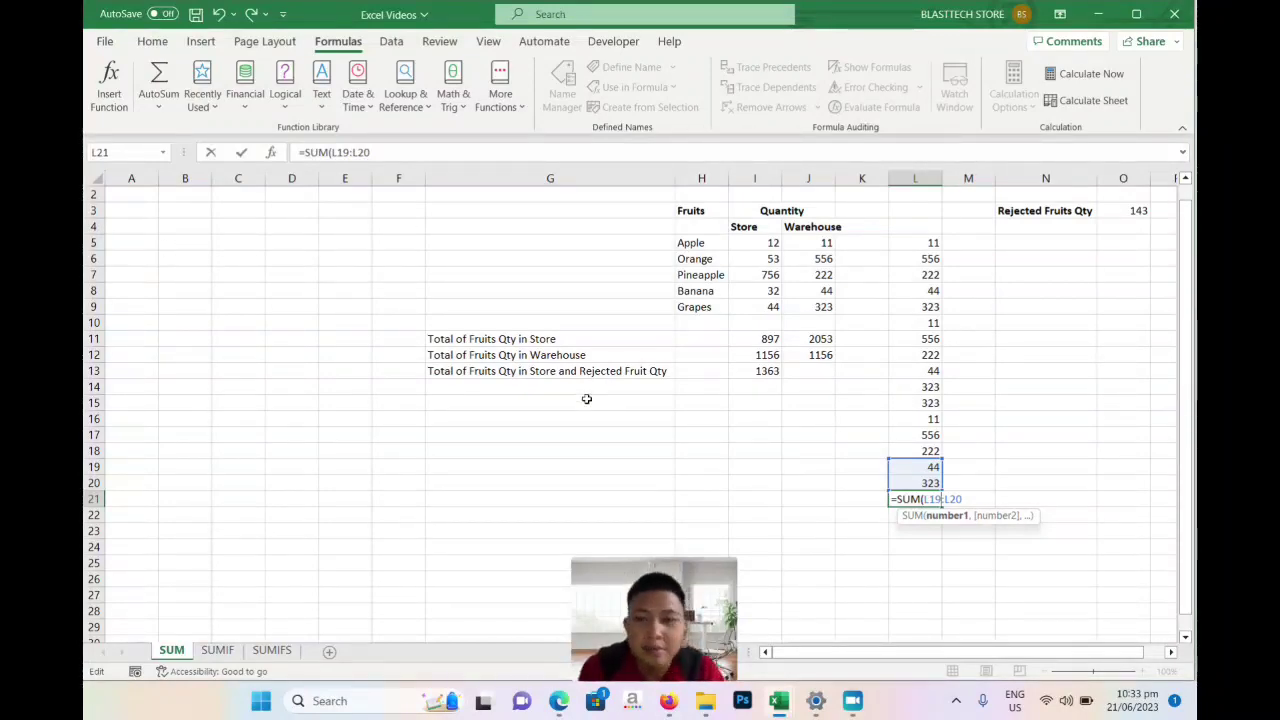
key("BackSpace")
key("BackSpace")
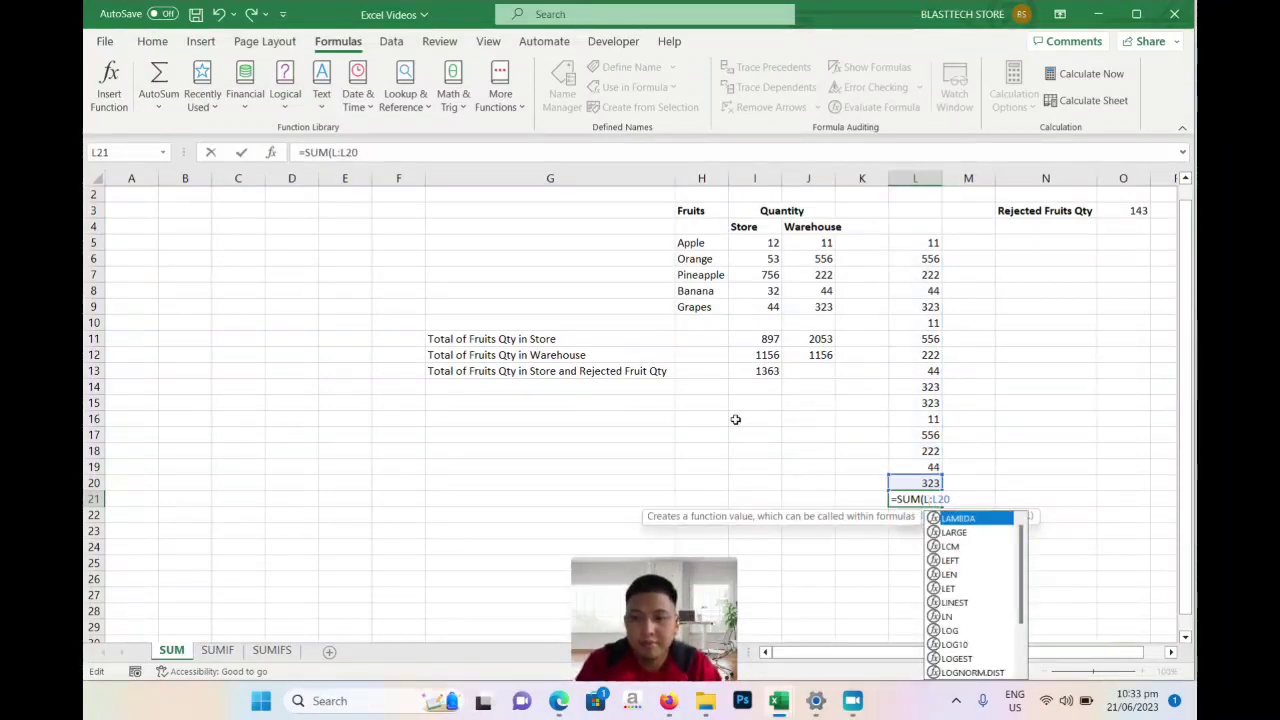
type("5")
key("Return")
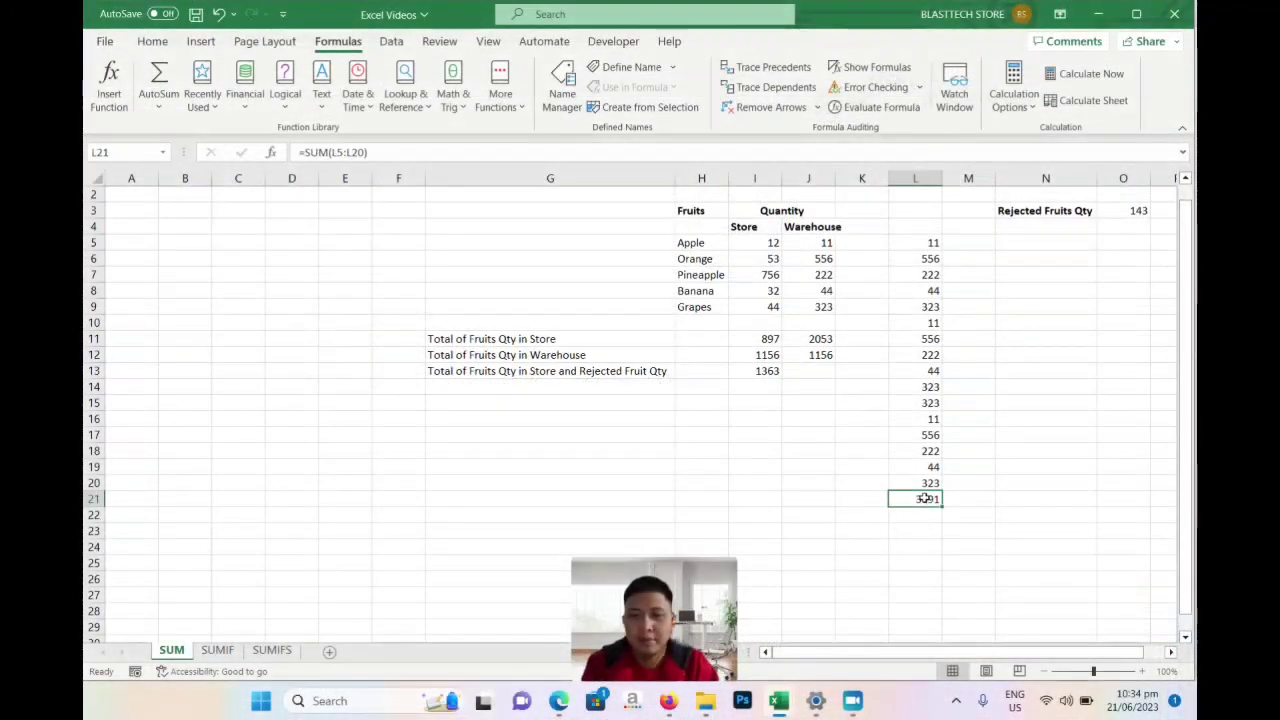
double_click(926, 498)
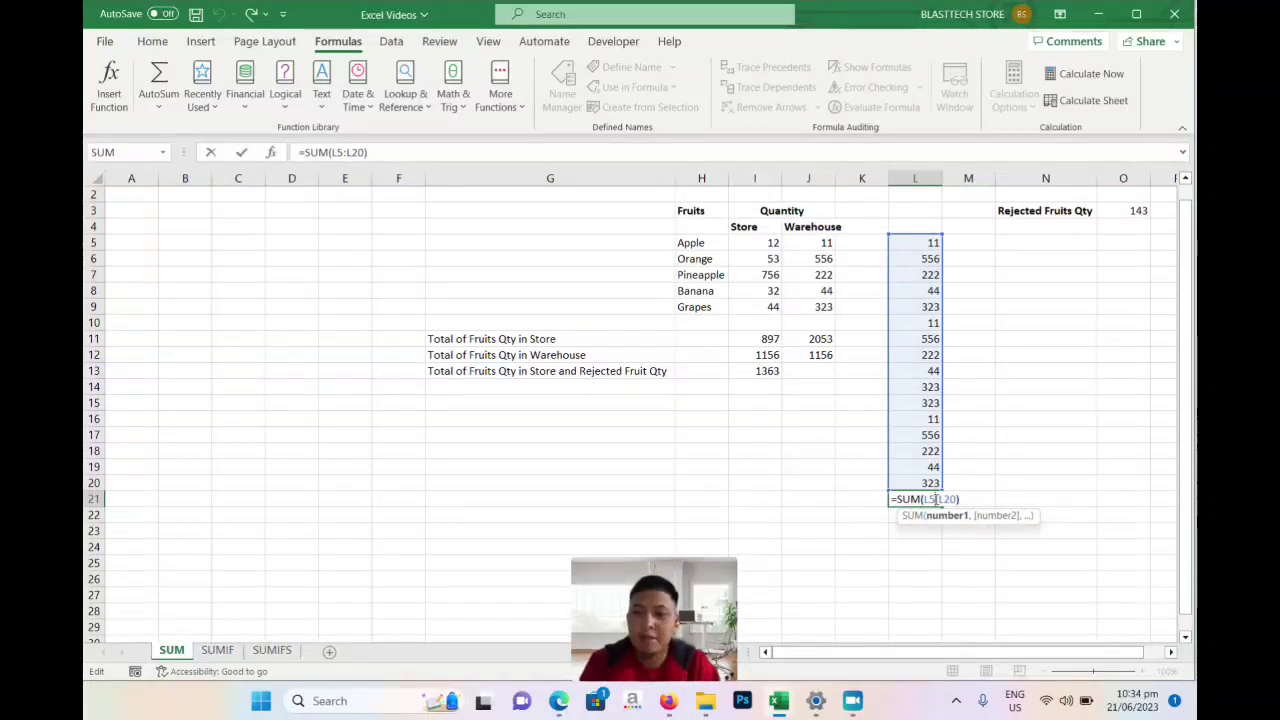
key("Return")
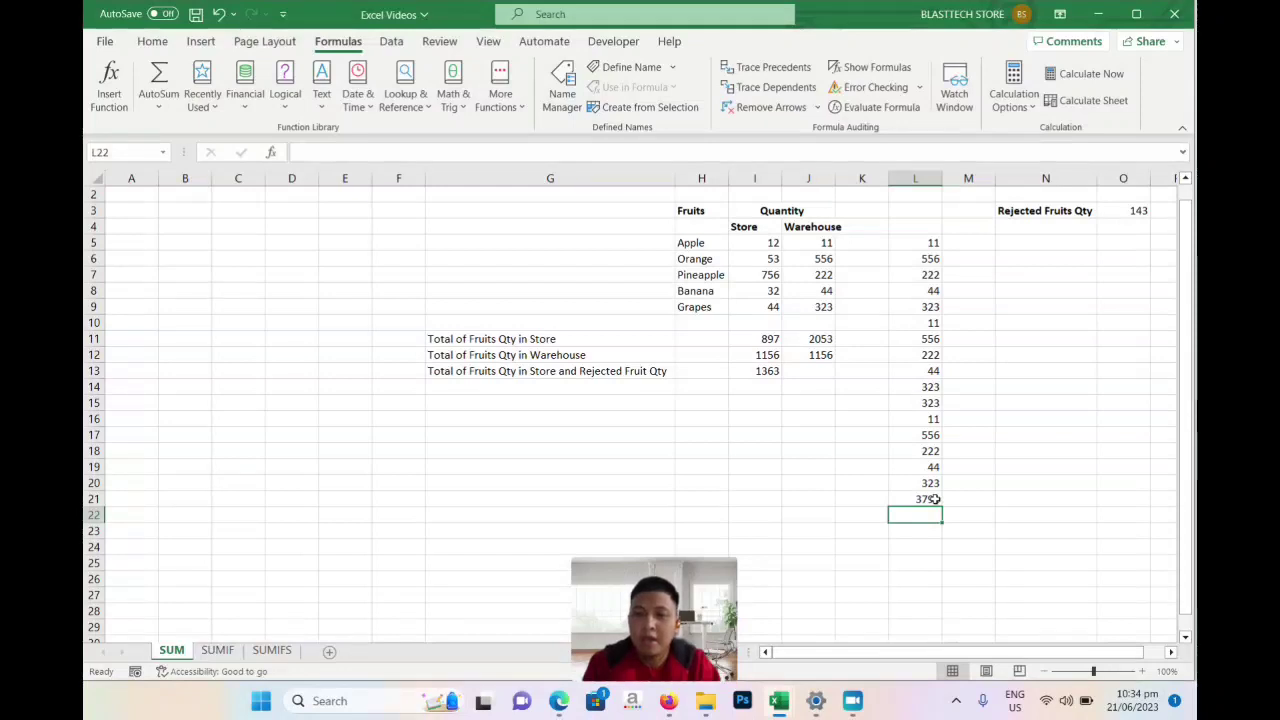
Step: Inspect the existing L21 formula, leaving the 3791 total unchanged
left_click(933, 499)
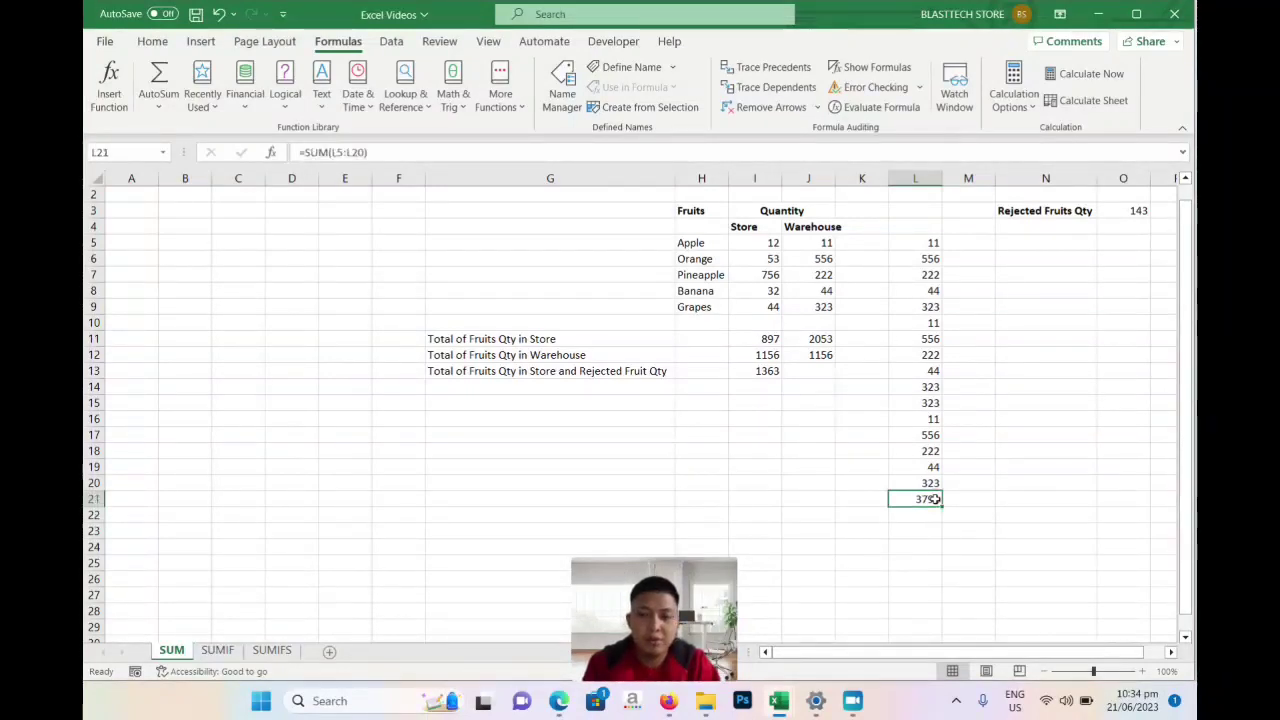
double_click(933, 499)
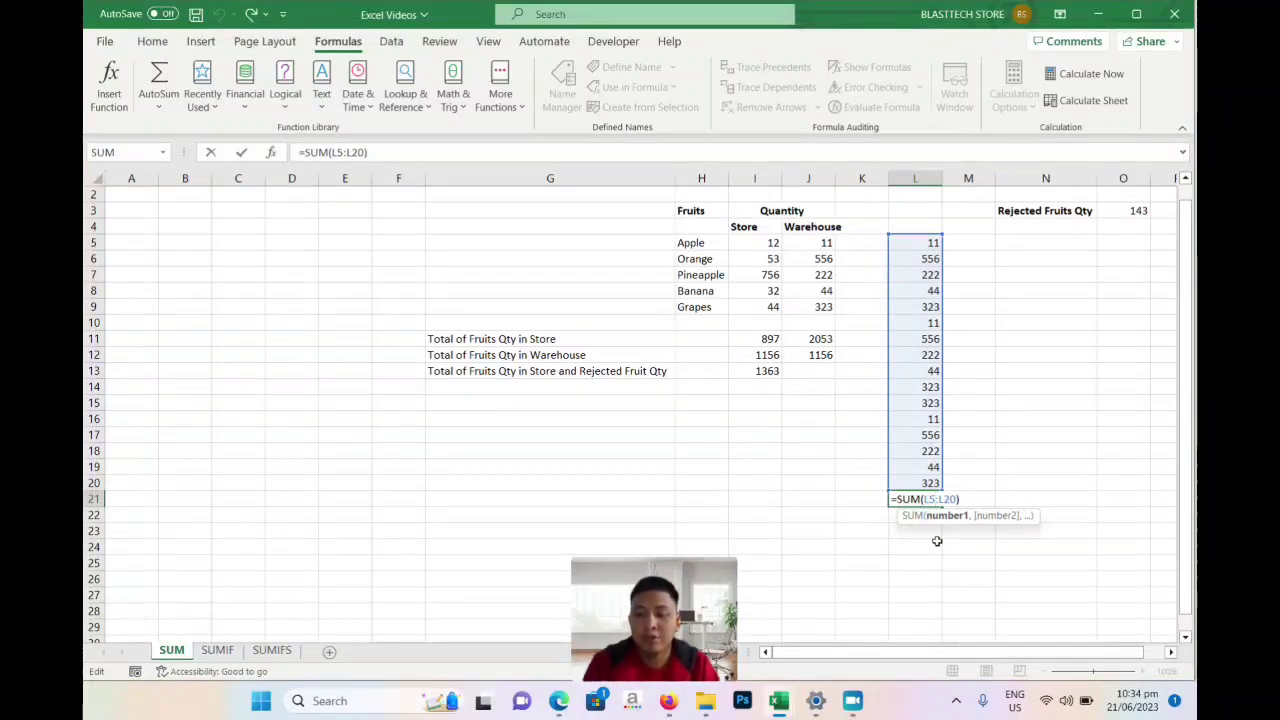
key("Escape")
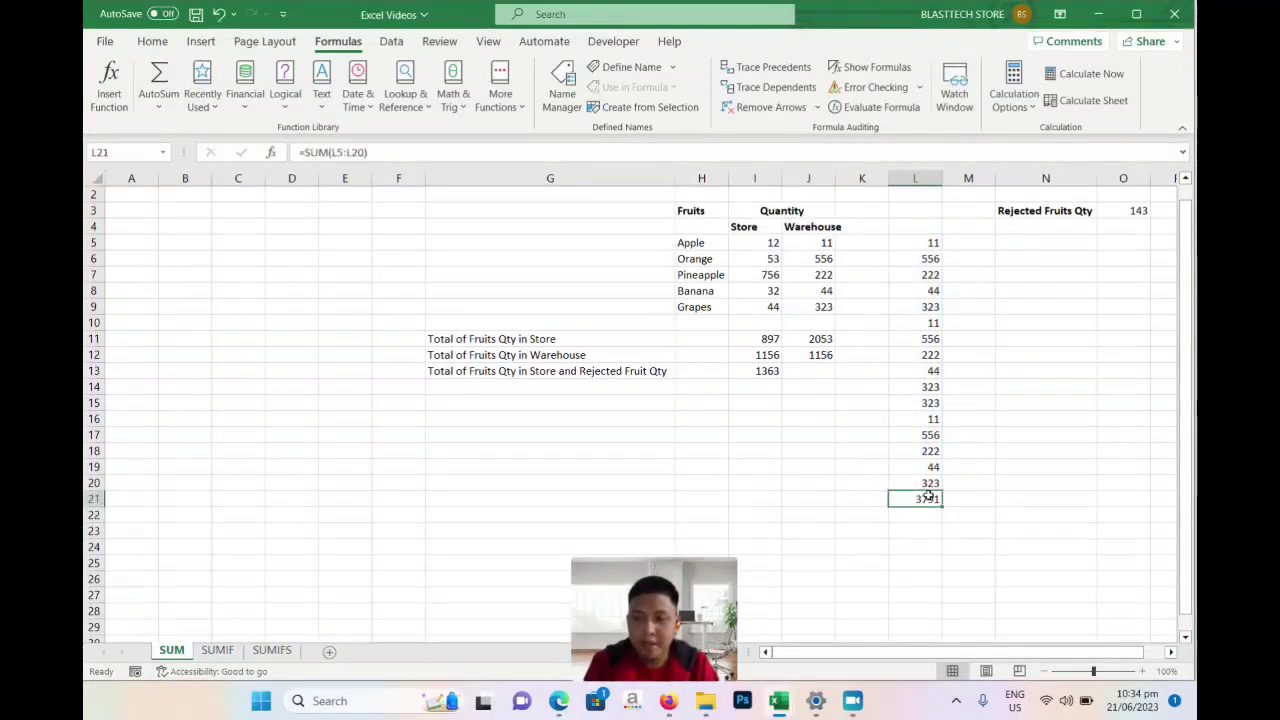
double_click(928, 497)
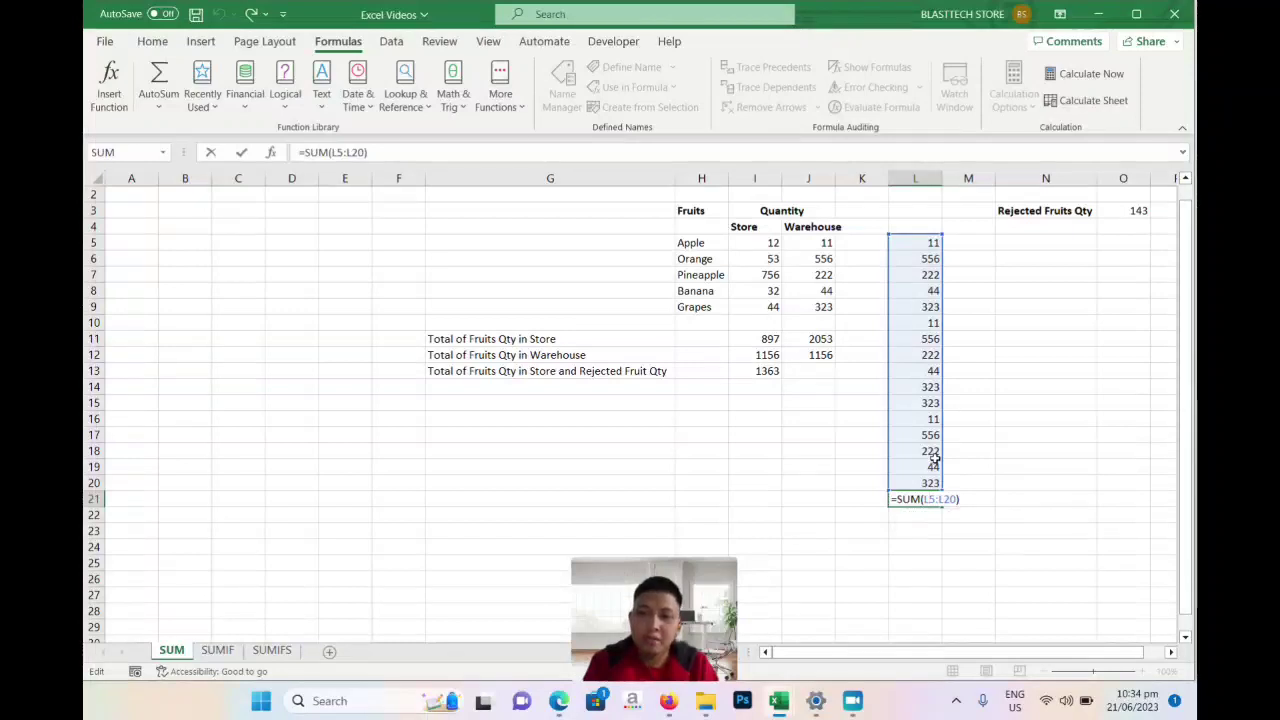
left_click_drag(933, 456, 932, 468)
left_click(928, 499)
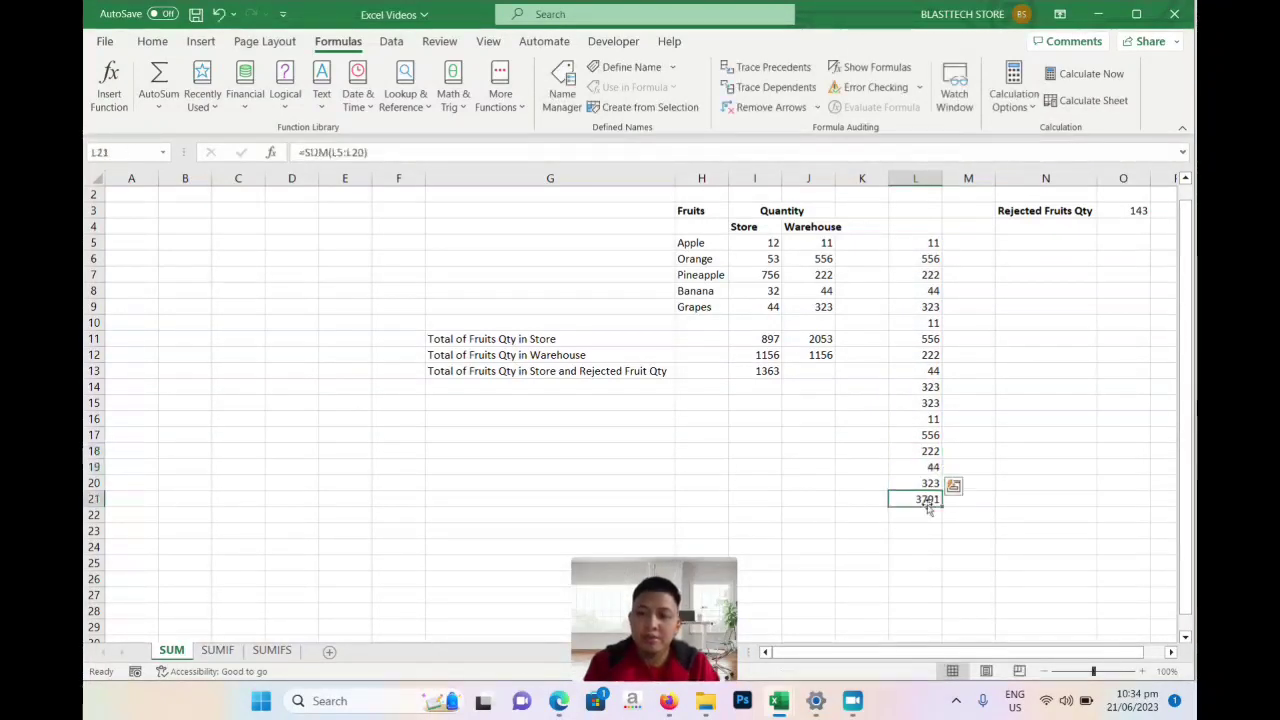
Step: Retype =SUM(L5:L20) in L21, correcting the range start to L5
type("=SUM")
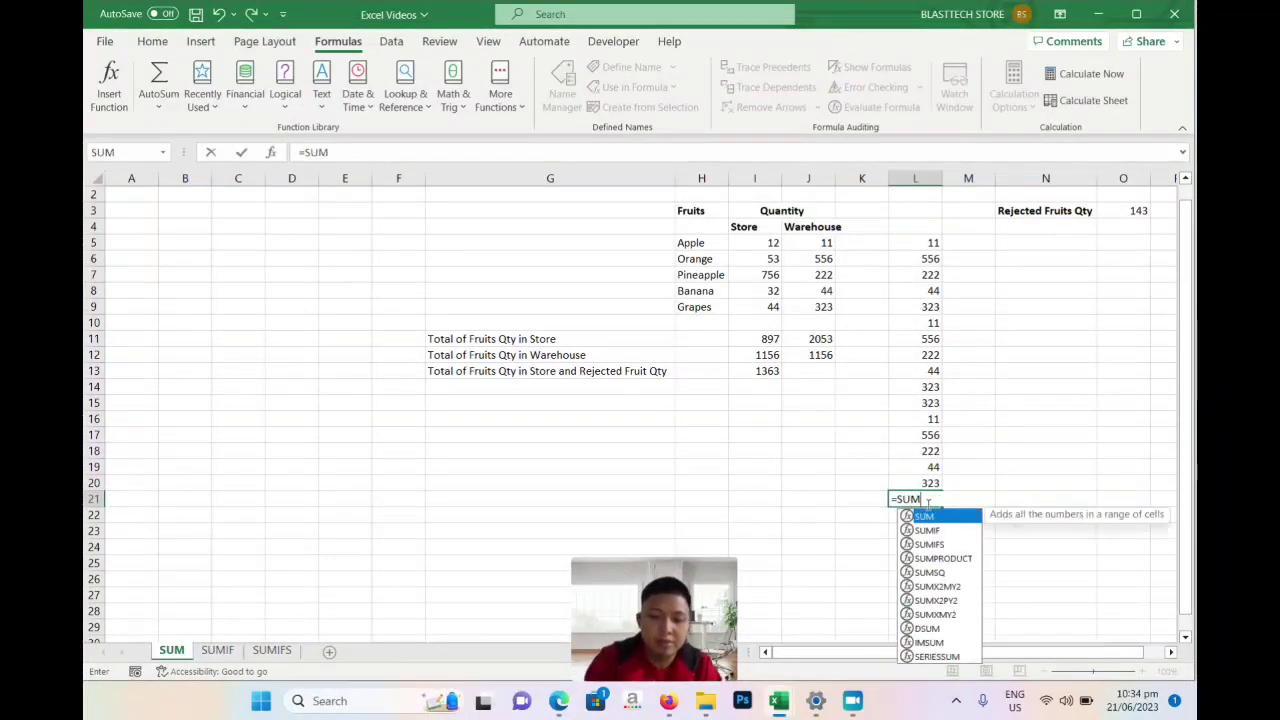
type("(")
left_click(934, 466)
left_click_drag(934, 466, 937, 482)
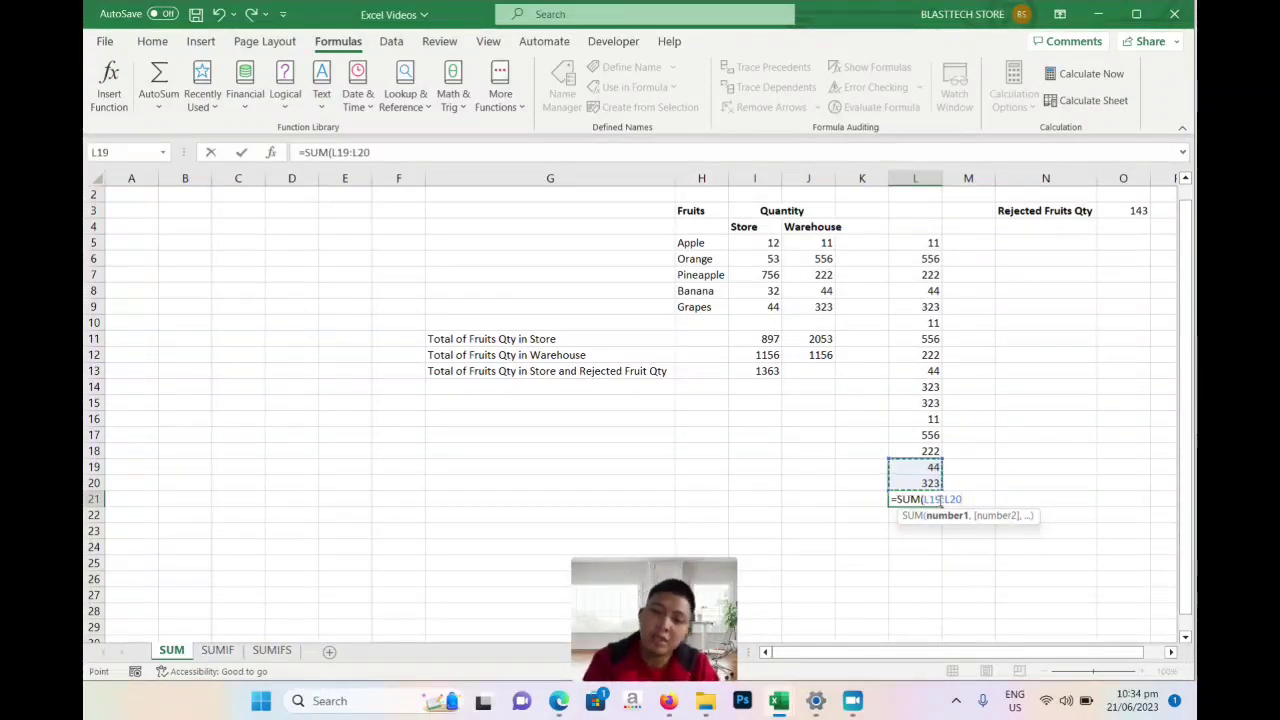
left_click(940, 500)
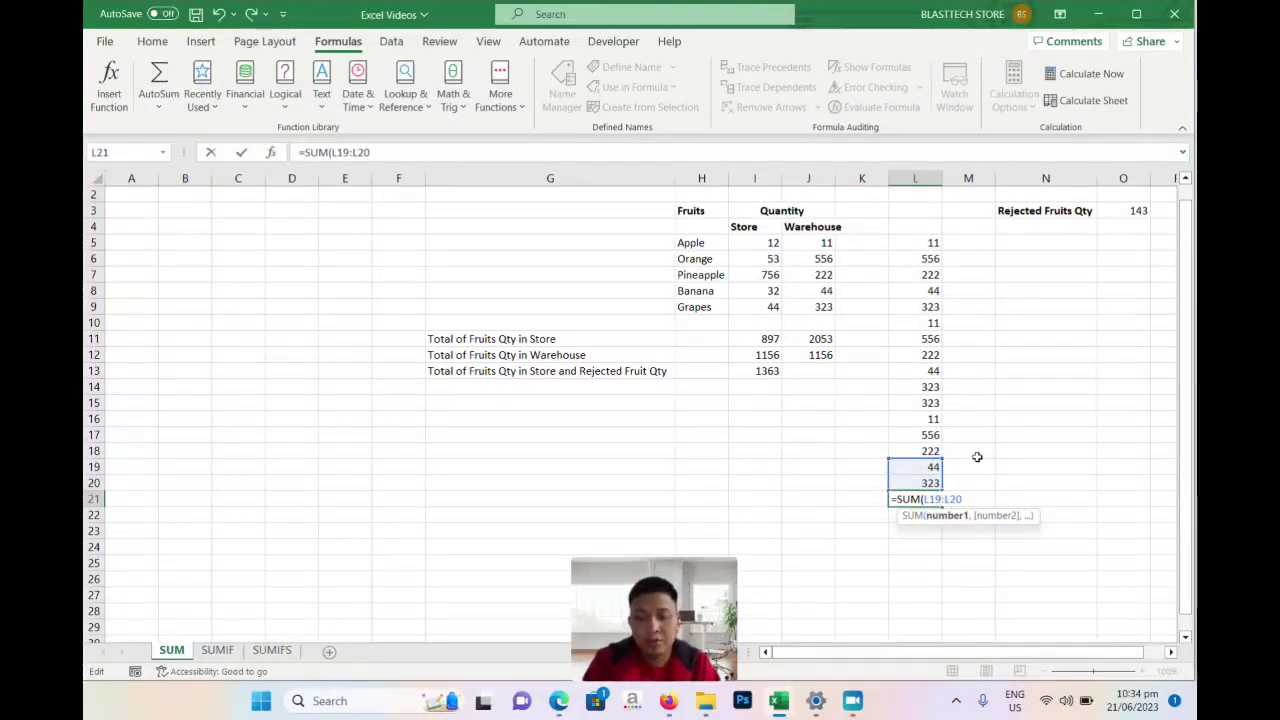
key("ctrl+shift+Up")
key("ctrl+shift+Up")
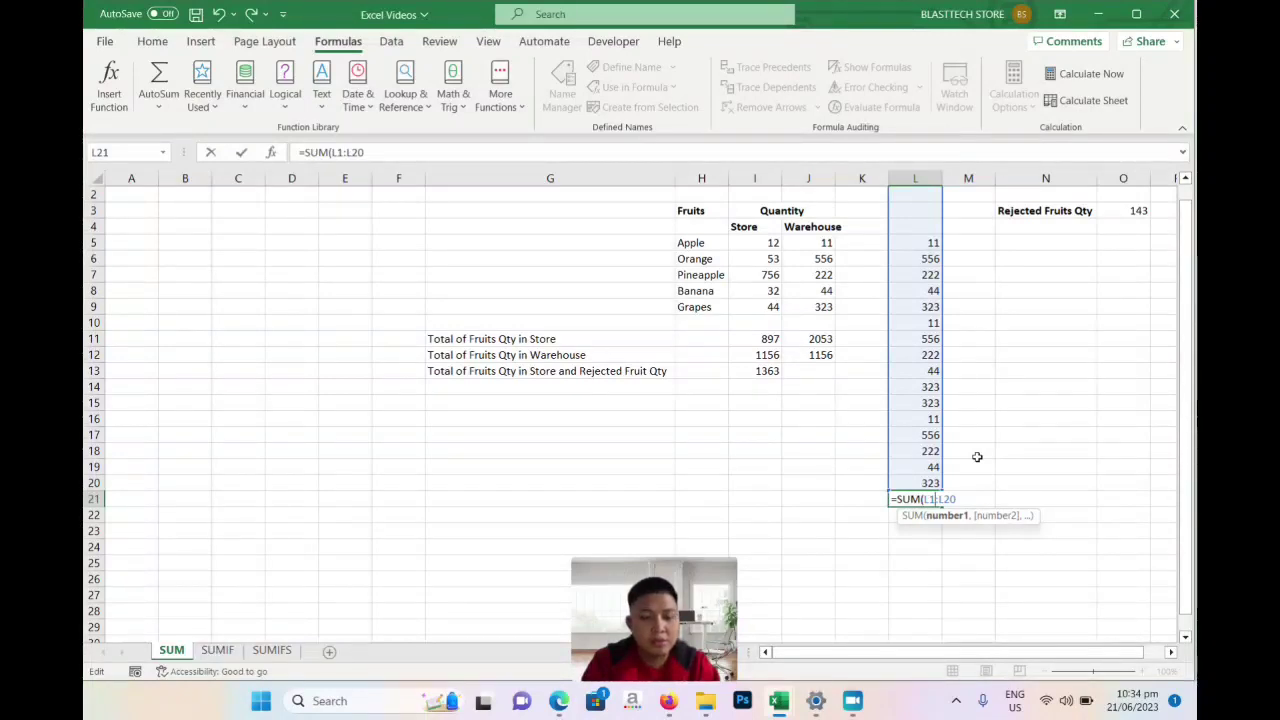
type("5")
key("BackSpace")
key("BackSpace")
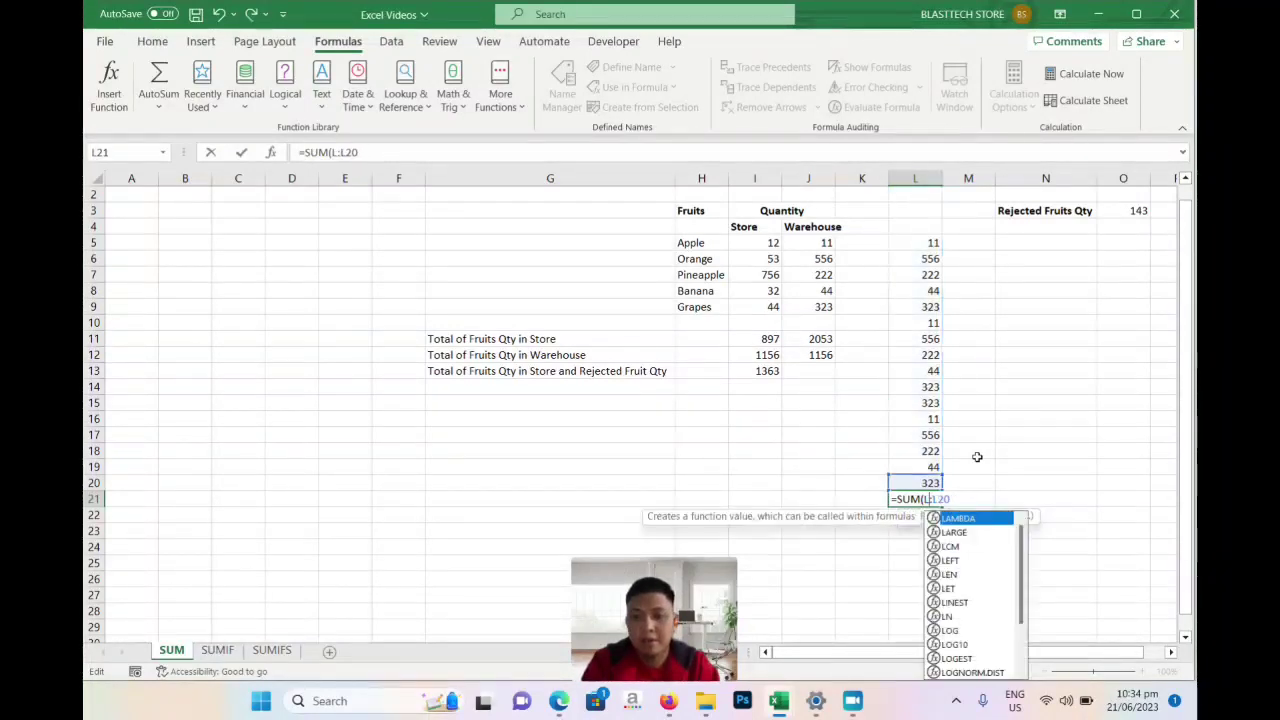
type("5")
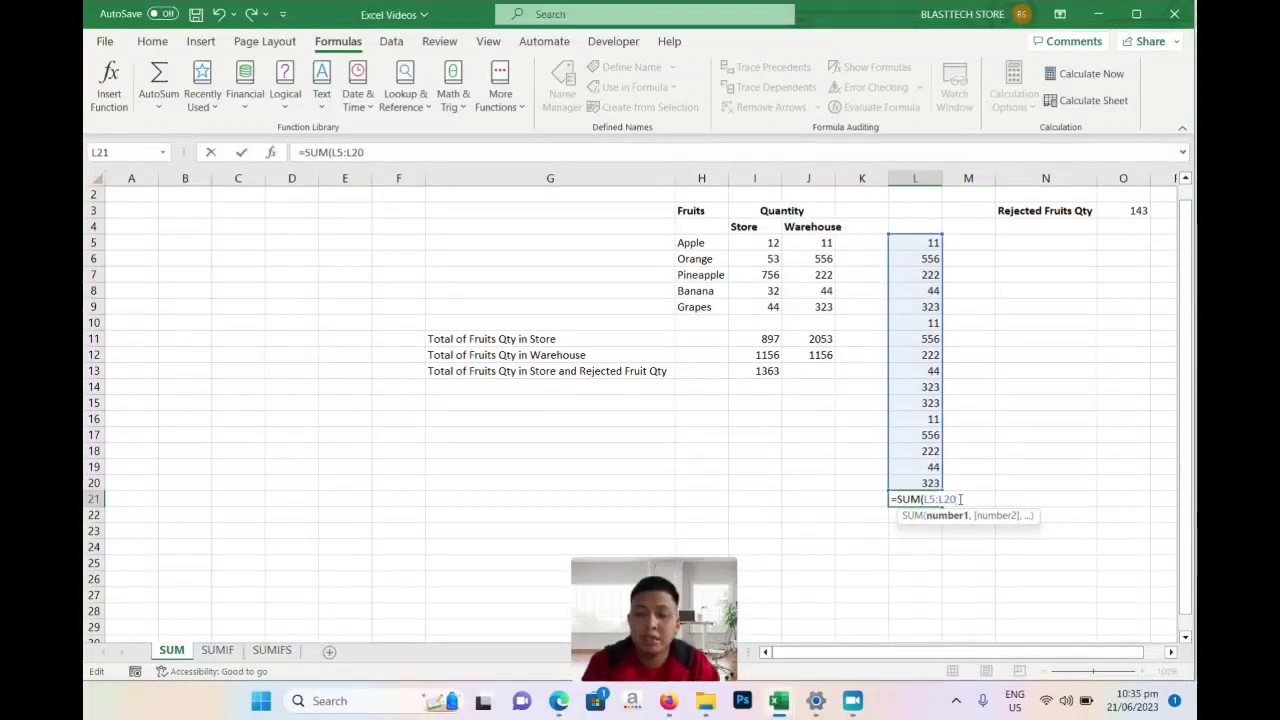
type(")")
key("Return")
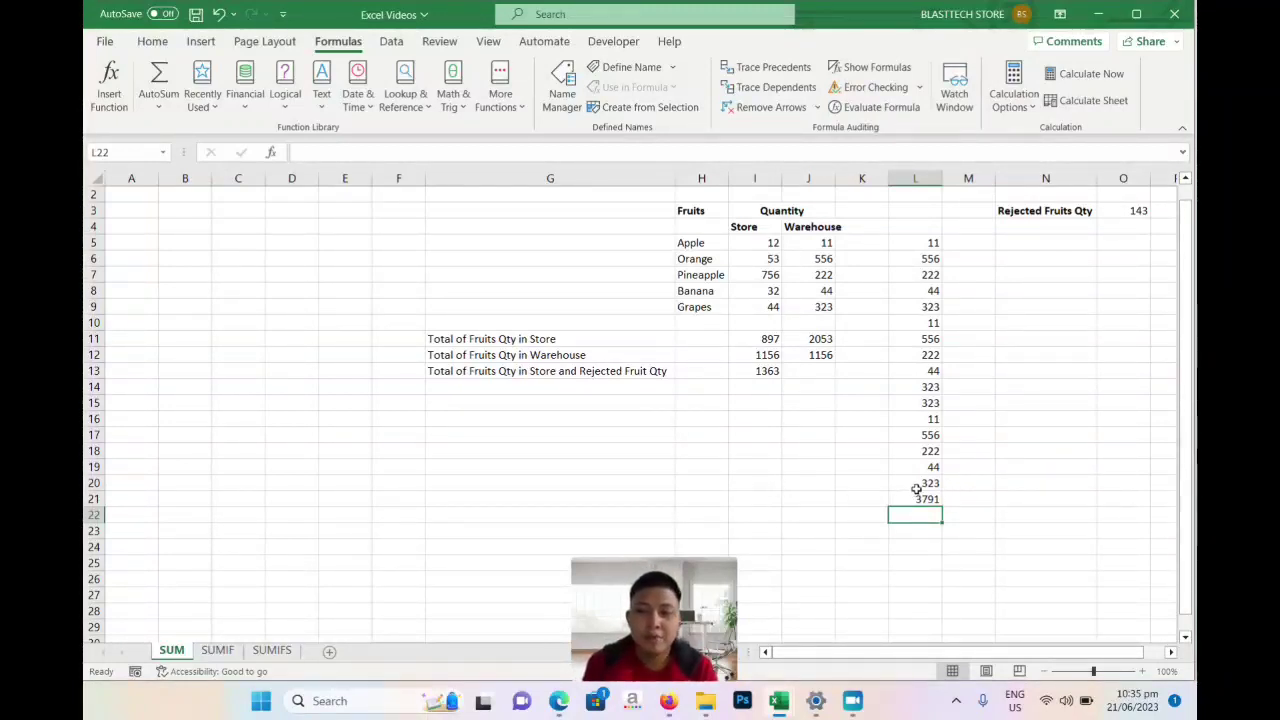
left_click(916, 485)
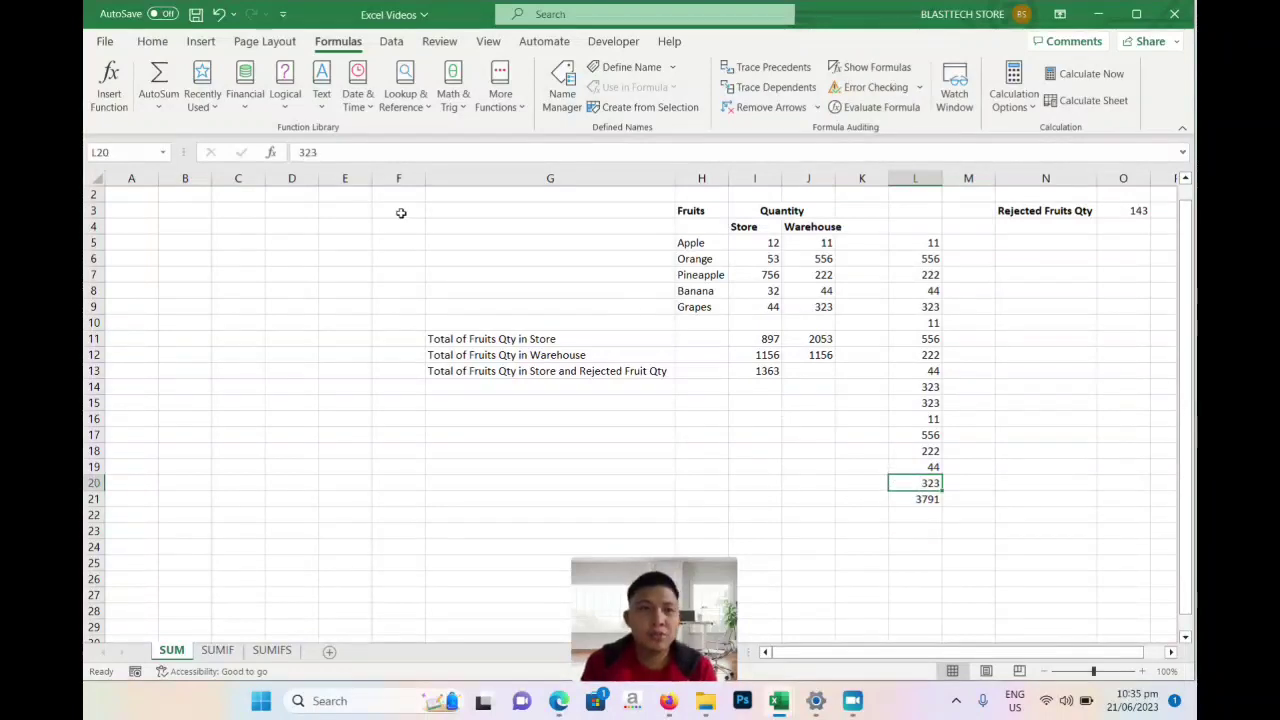